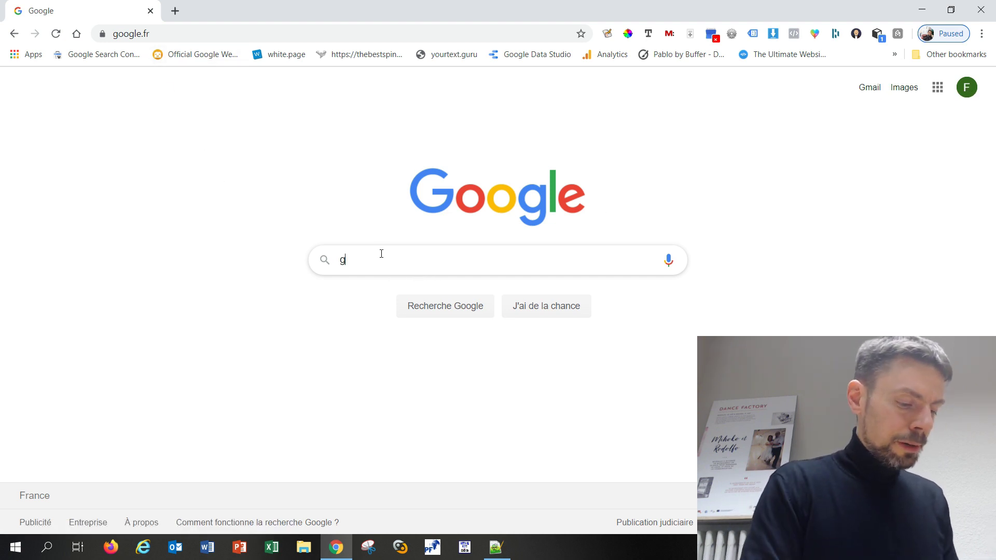
Search Google for 'google my business' and open the official Google My Business result
text(google)
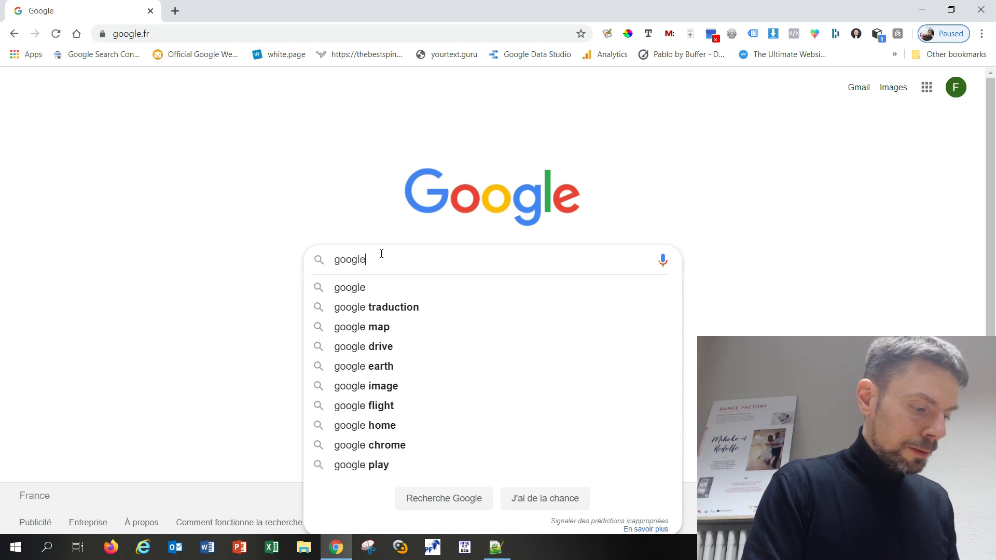
text( my busin)
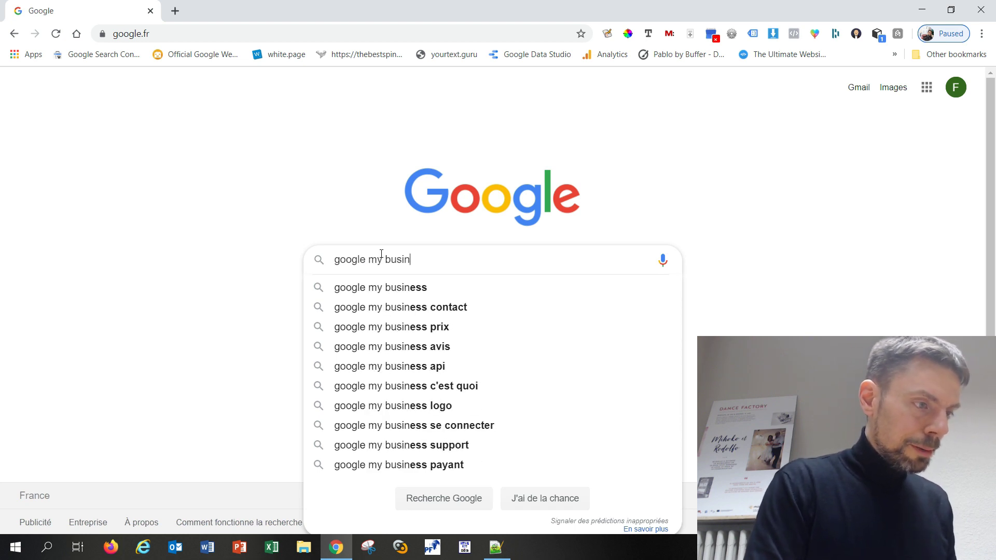
key(Down)
key(Return)
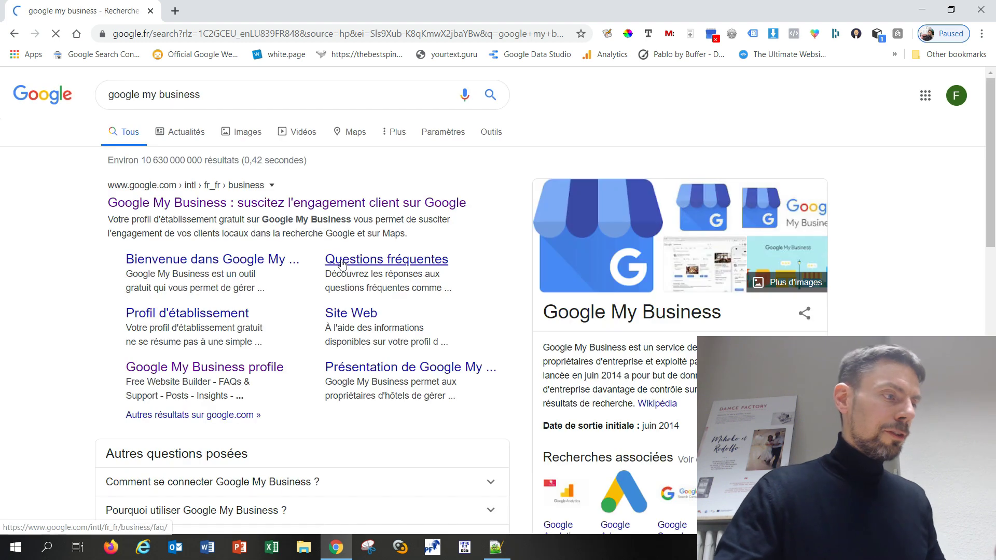
click(264, 205)
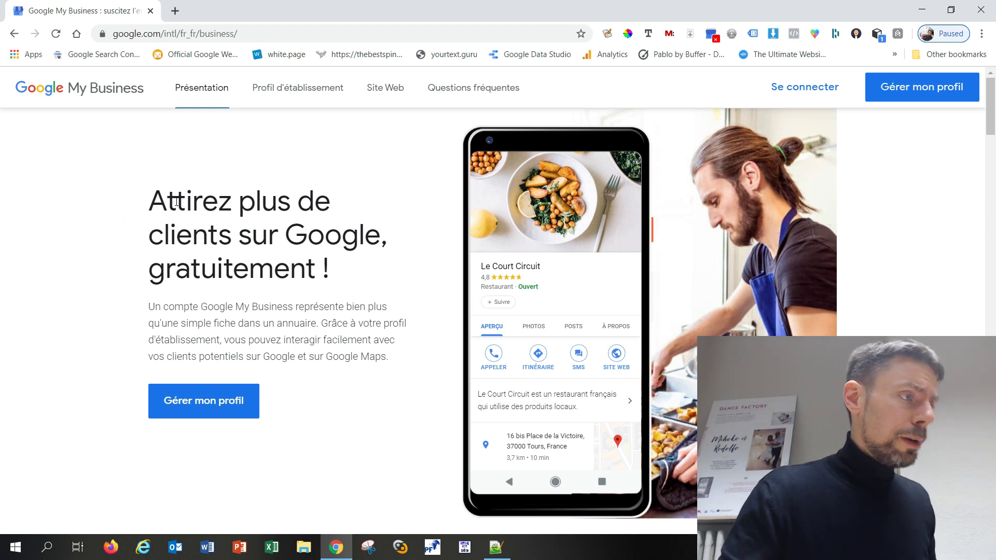
Choose 'Gérer mon profil' on the Google My Business presentation page
click(196, 403)
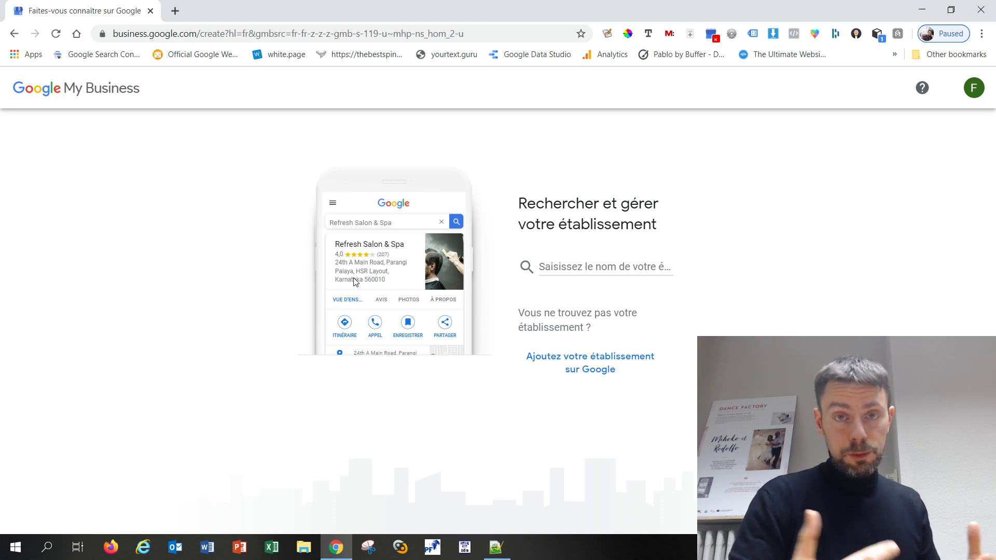
Add a new business named 'Netranker' as a new establishment and continue
click(583, 362)
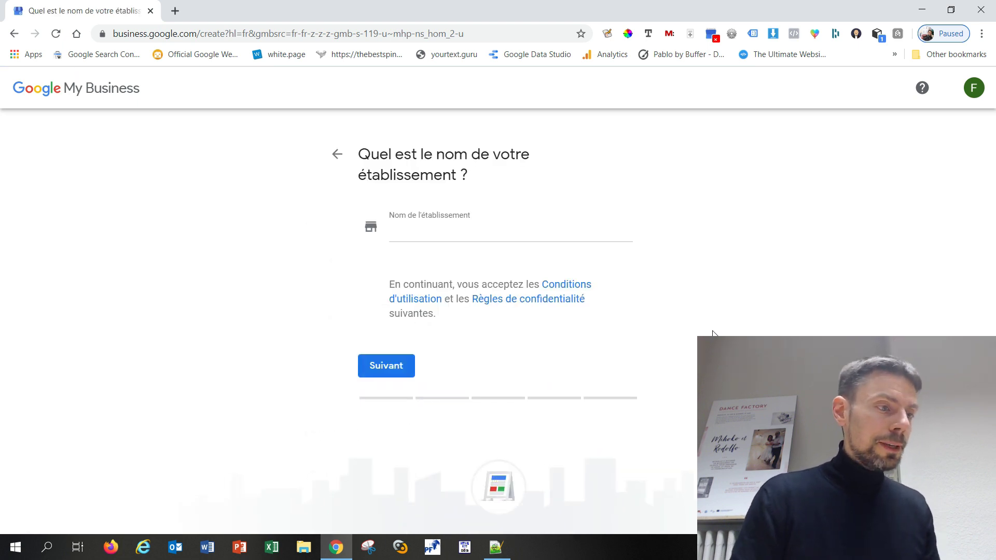
click(525, 229)
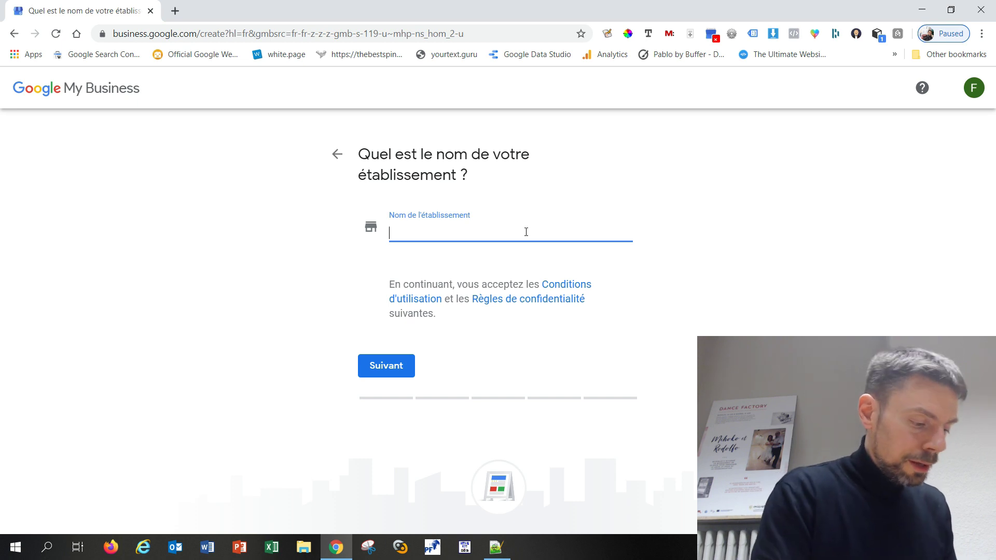
text(Netranker)
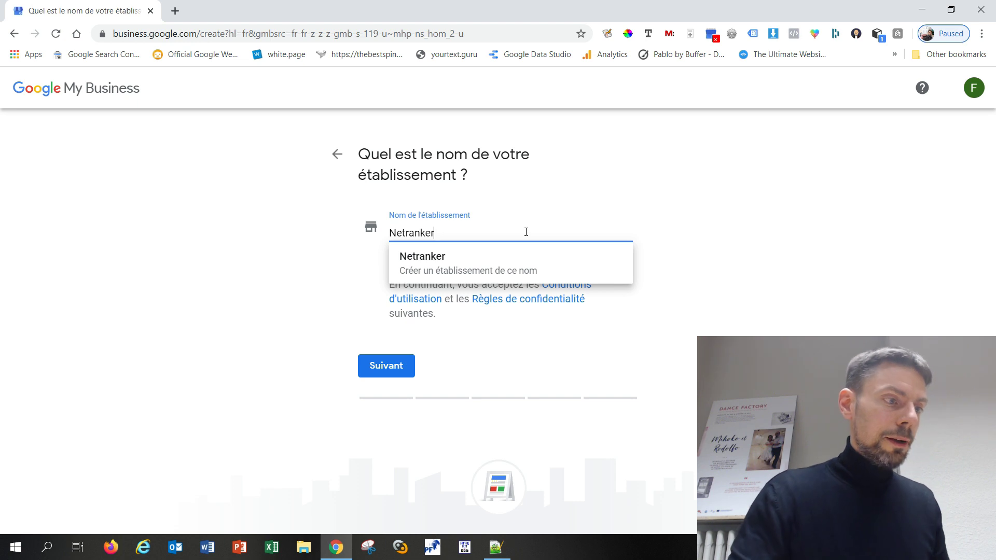
click(454, 256)
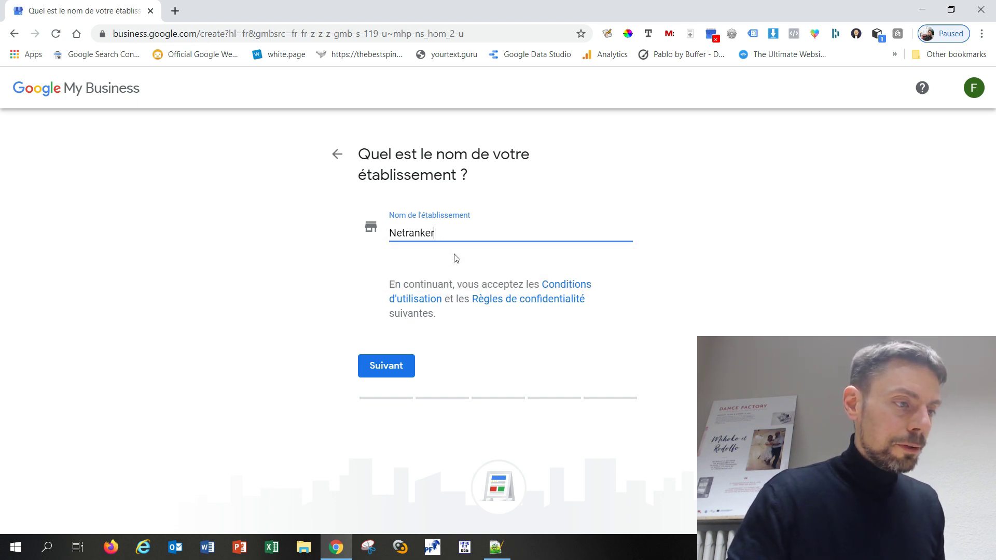
click(395, 369)
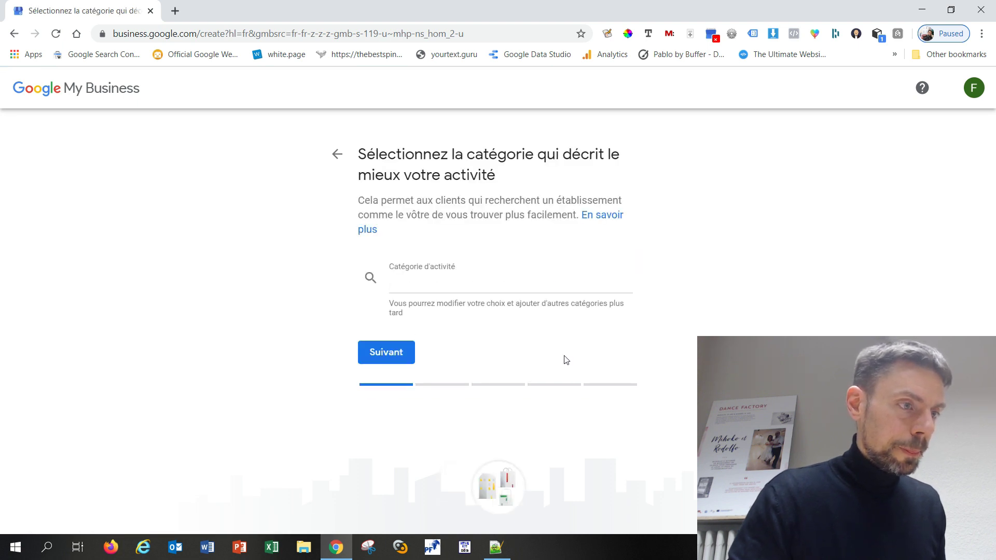
Enter 'Formation à' as the category and accept 'Centre de formation à distance'
click(495, 278)
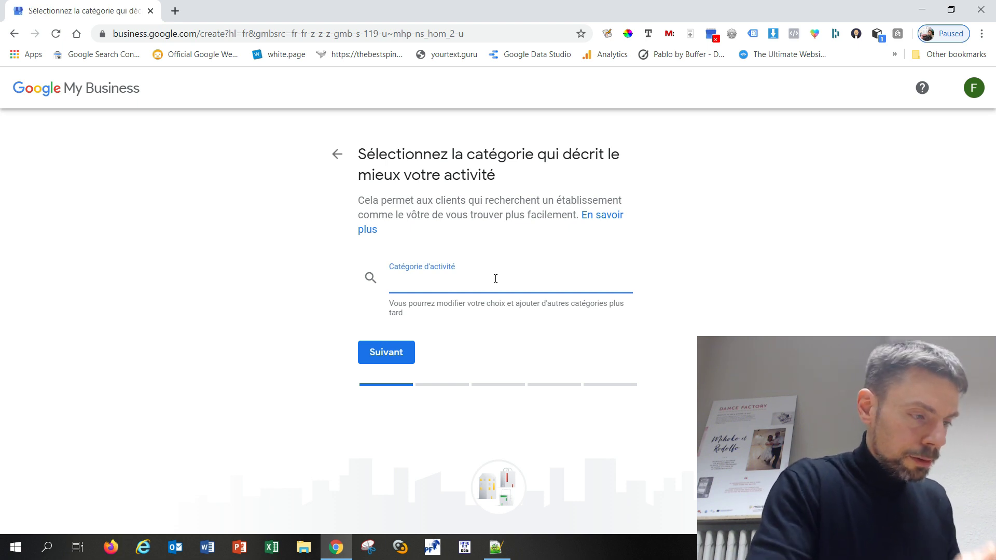
text(f)
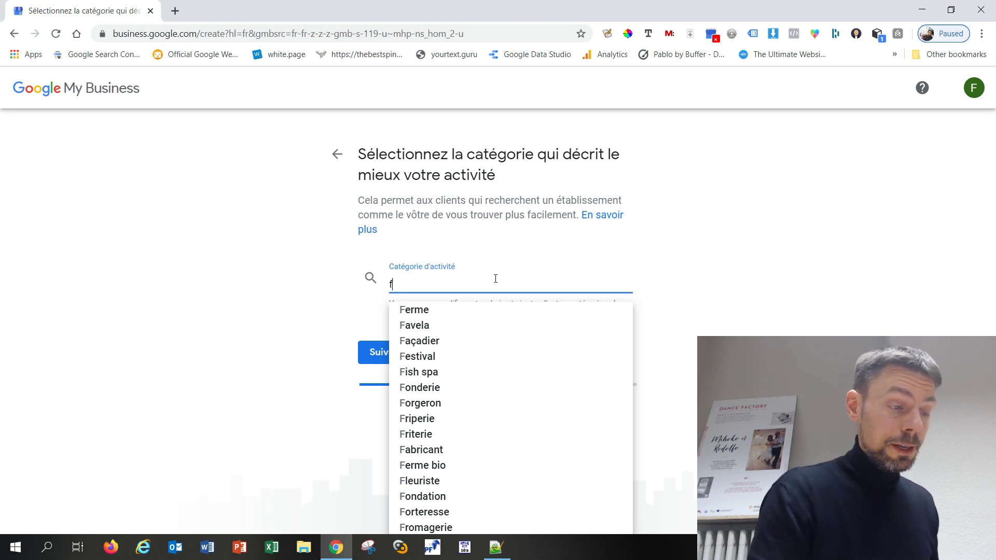
key(BackSpace)
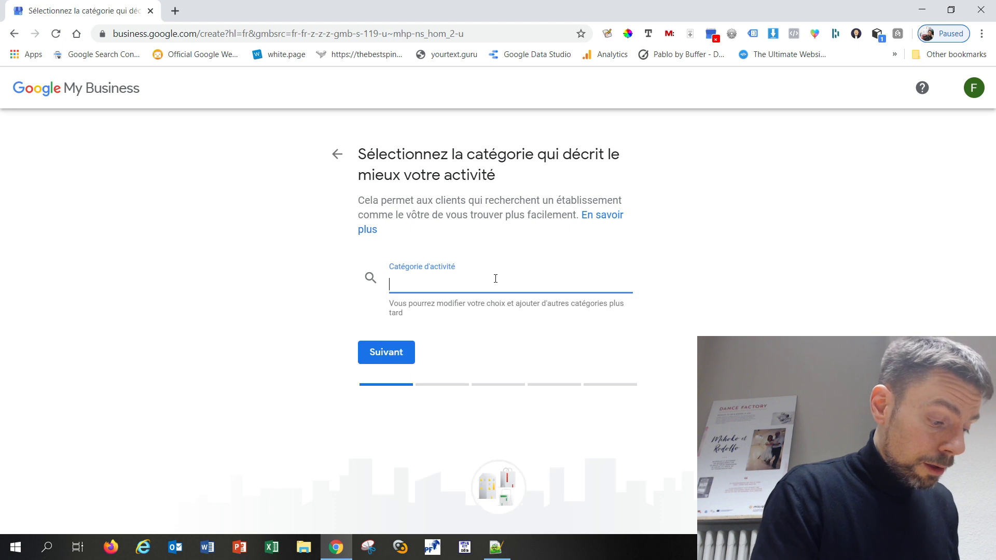
text(Forma)
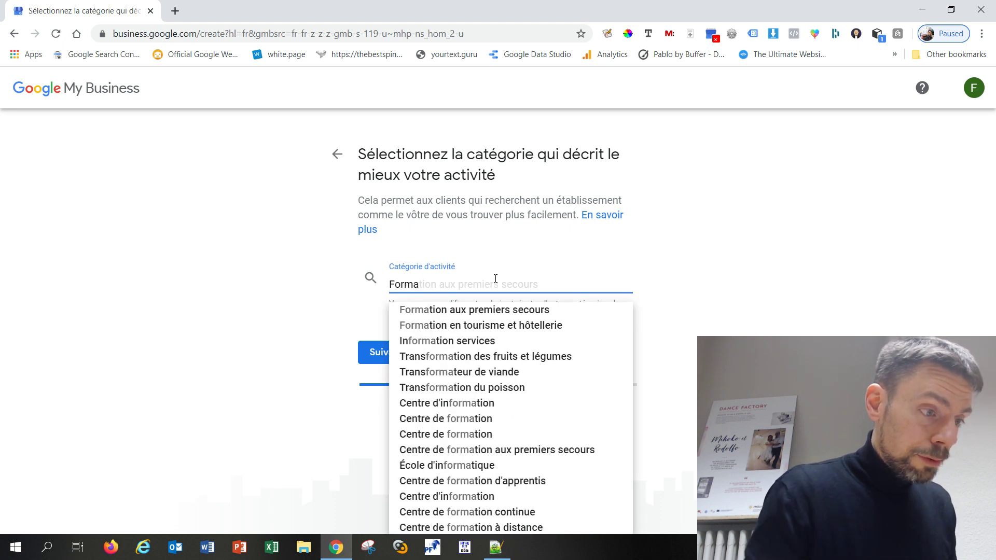
text(tion)
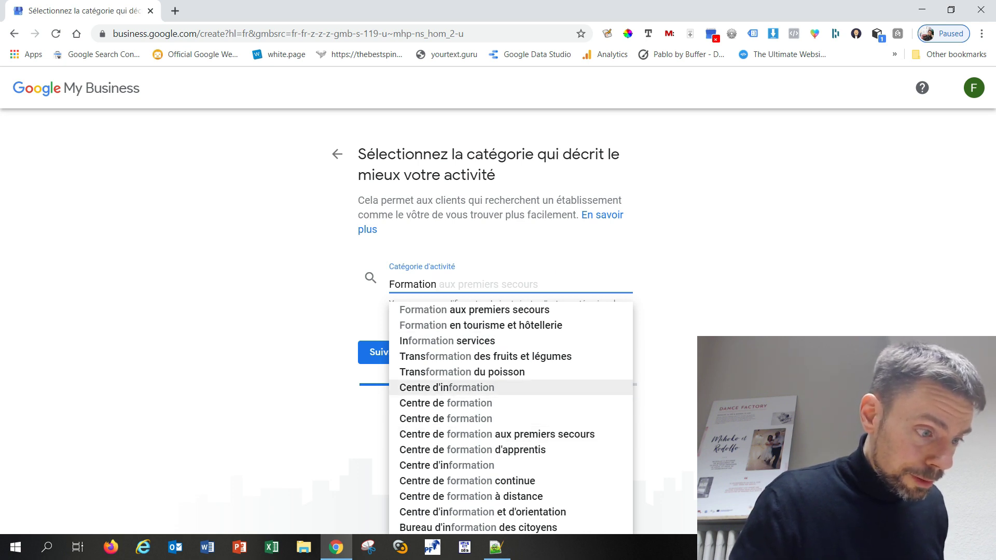
key(Down)
key(Down)
key(Down)
key(Down)
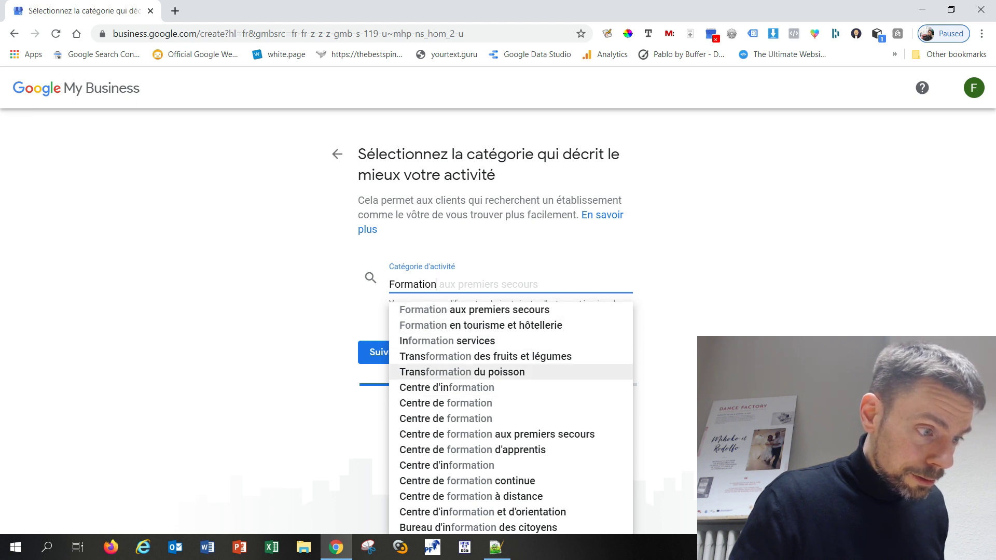
key(Up)
key(Up)
key(Up)
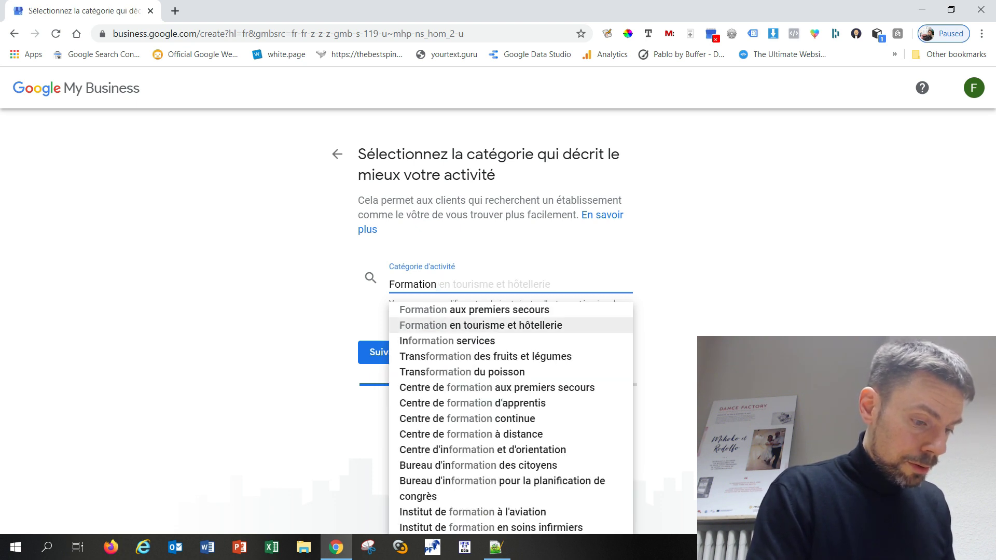
text(à)
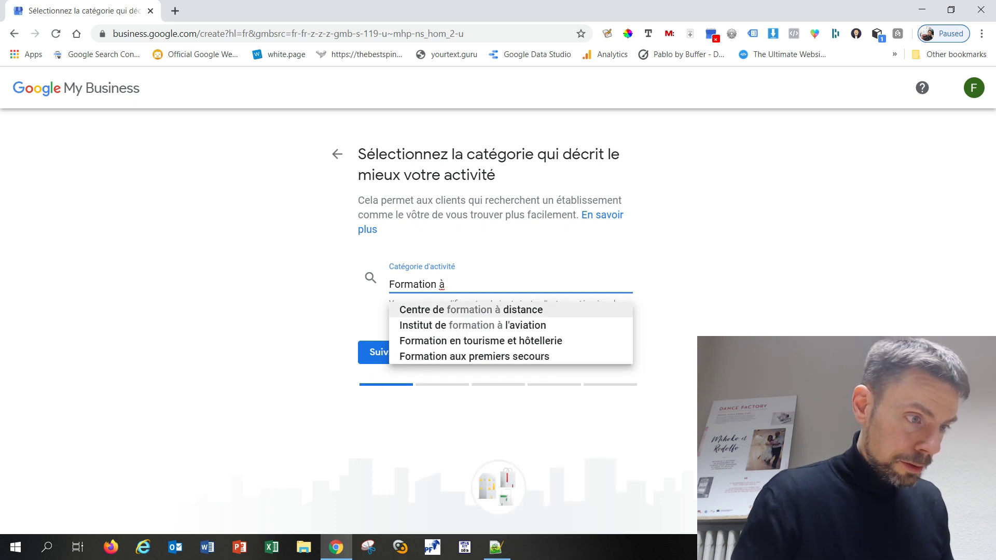
key(Return)
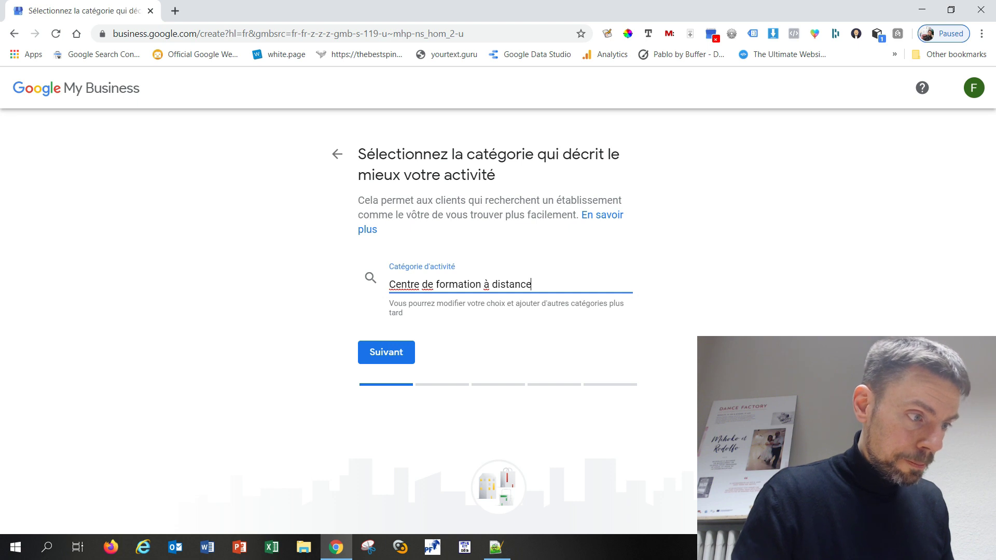
key(Tab)
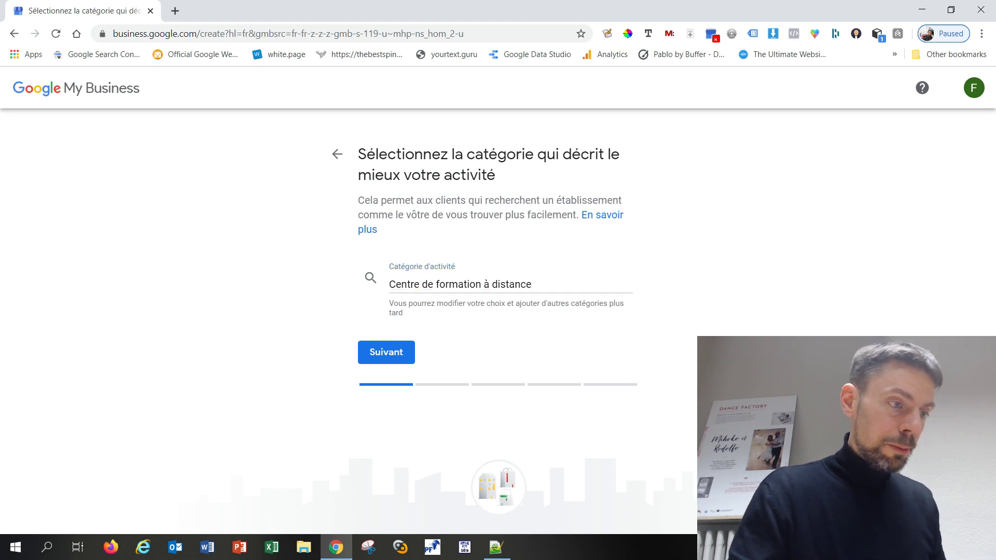
Re-enter the category as 'Formation à', pick 'Centre de formation à distance' and continue
click(515, 285)
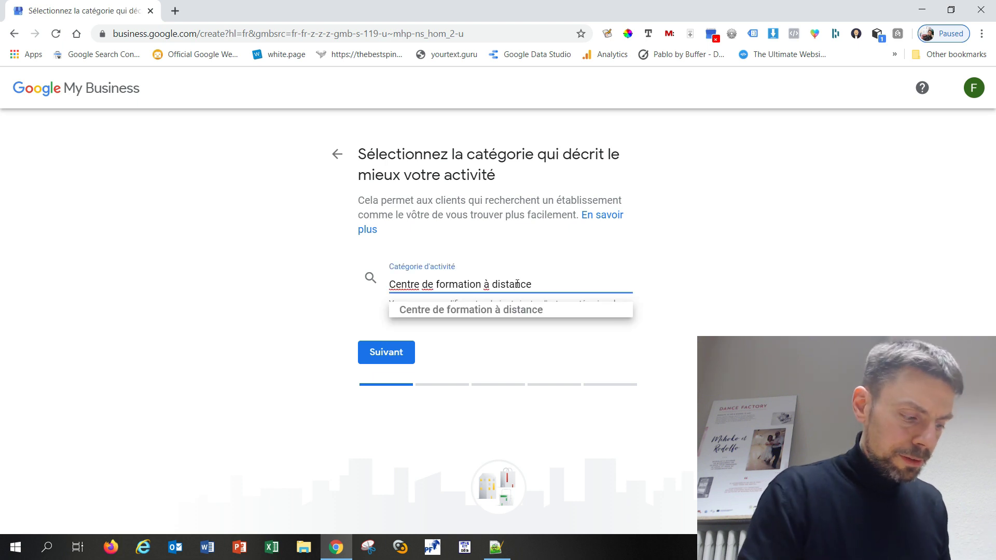
key(ctrl+a)
text(e)
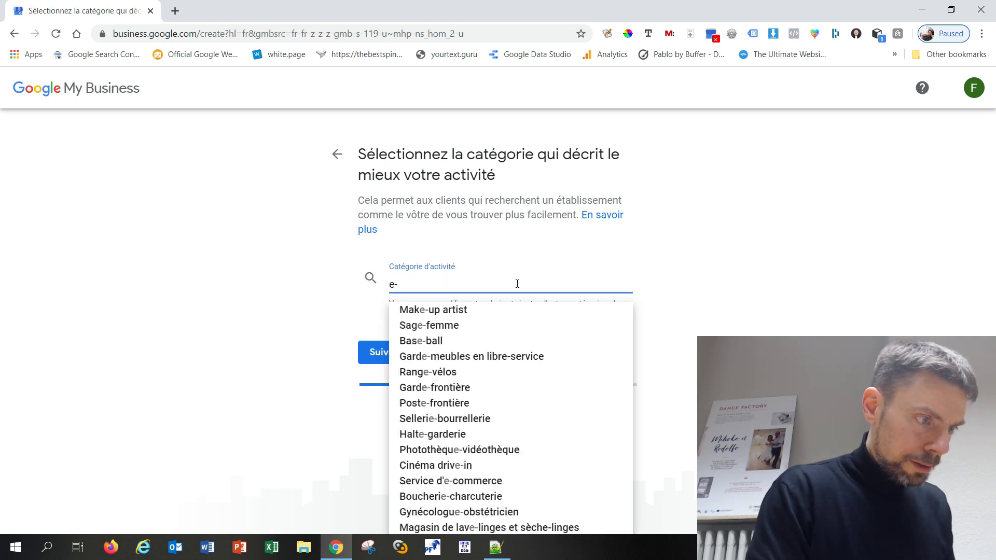
text(lea)
key(BackSpace)
key(BackSpace)
key(BackSpace)
key(BackSpace)
text(learn)
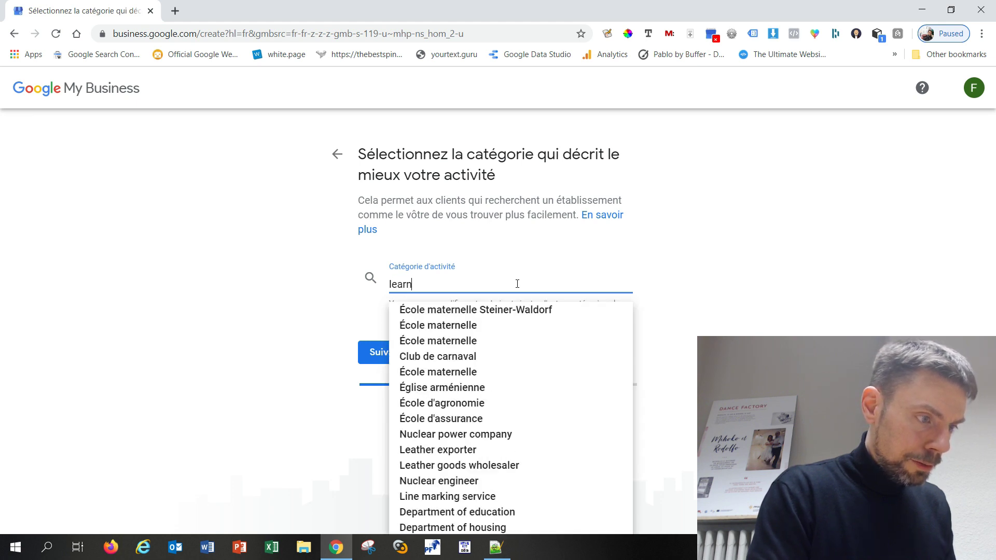
text(ing)
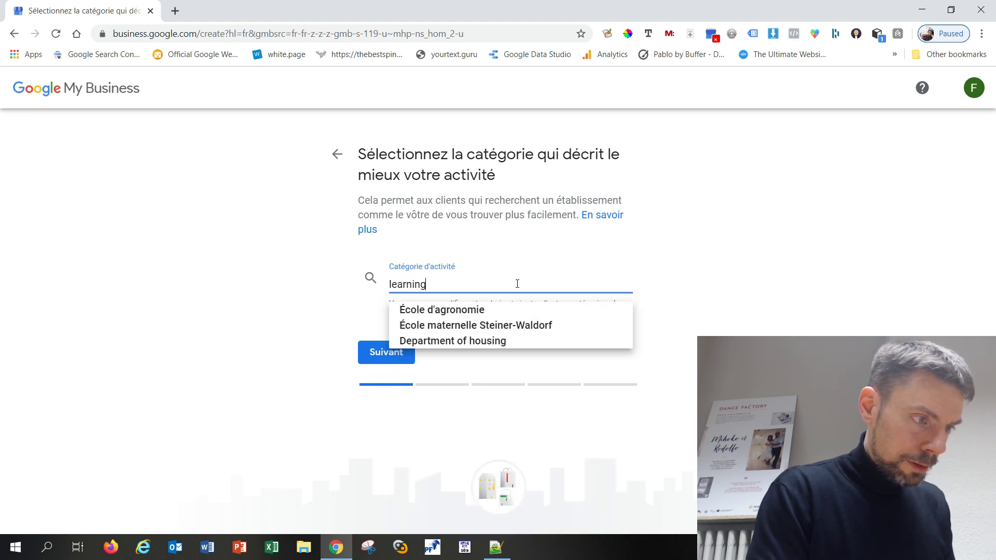
key(BackSpace)
key(BackSpace)
key(BackSpace)
key(BackSpace)
key(BackSpace)
key(BackSpace)
key(BackSpace)
key(BackSpace)
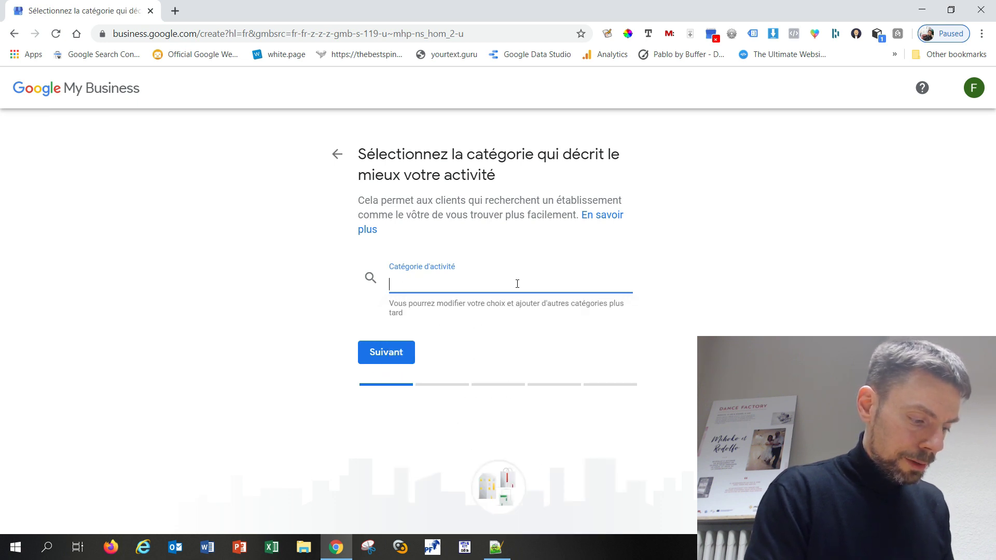
text(Formation)
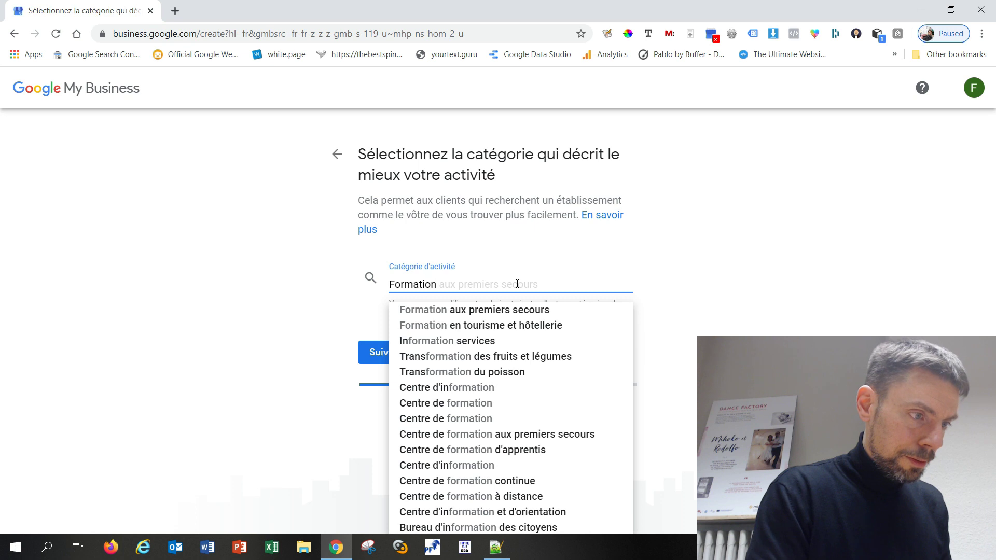
text( à distance)
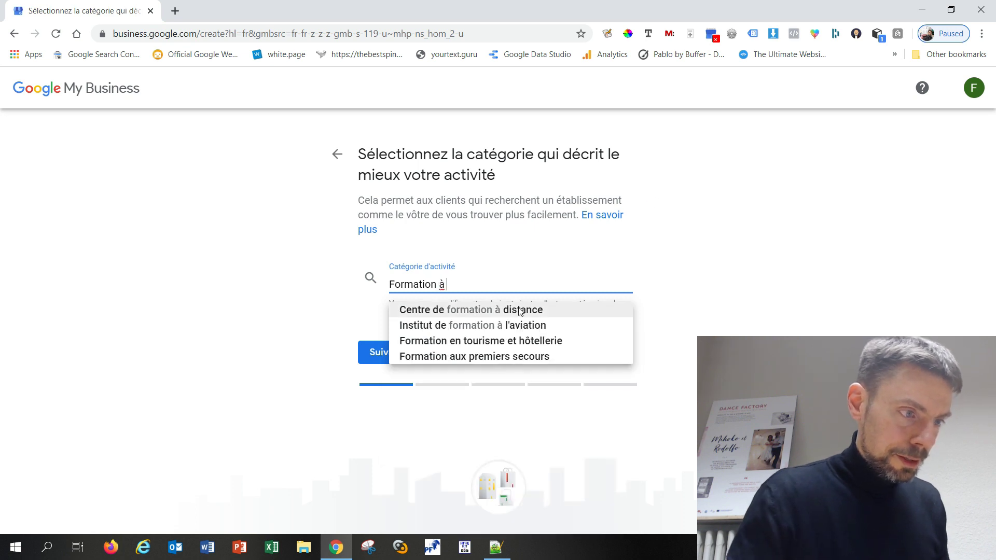
click(529, 309)
click(397, 360)
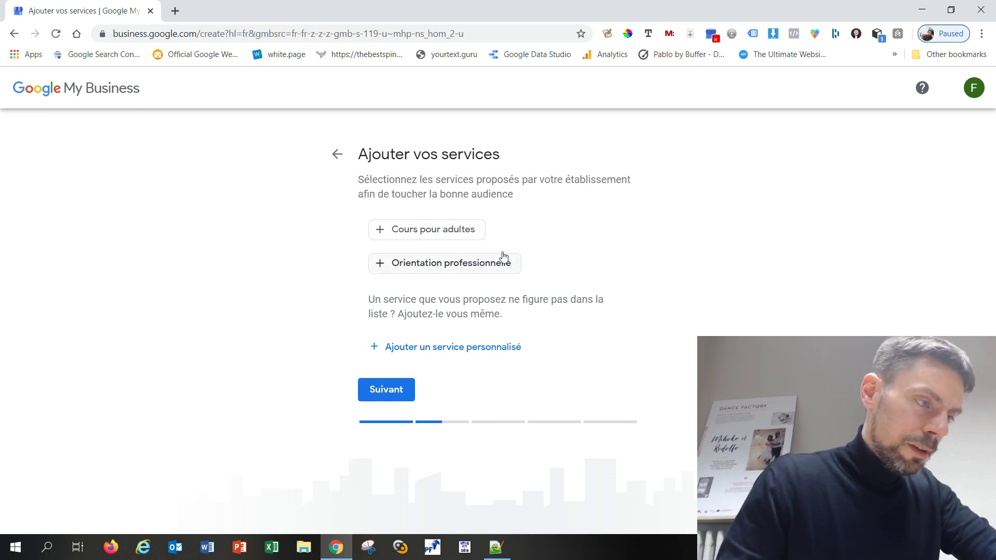
Select 'Cours pour adultes' and add the custom service 'Formation en ligne'
click(415, 232)
click(457, 353)
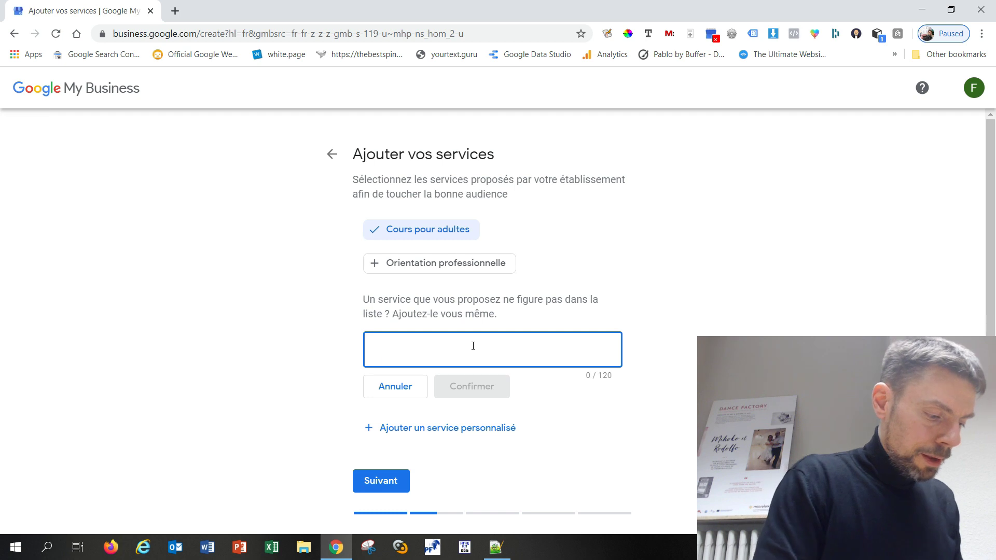
text(Formation en ligne)
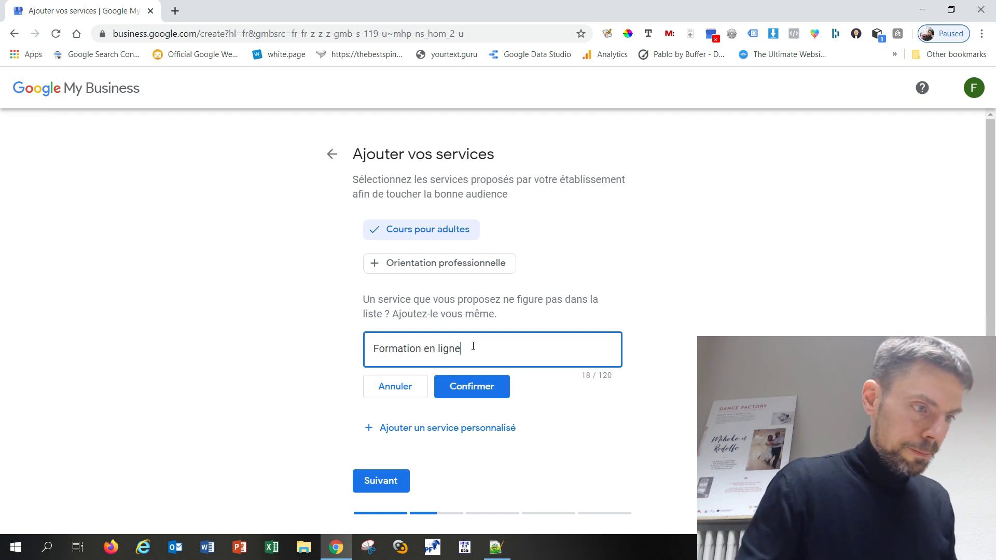
click(476, 384)
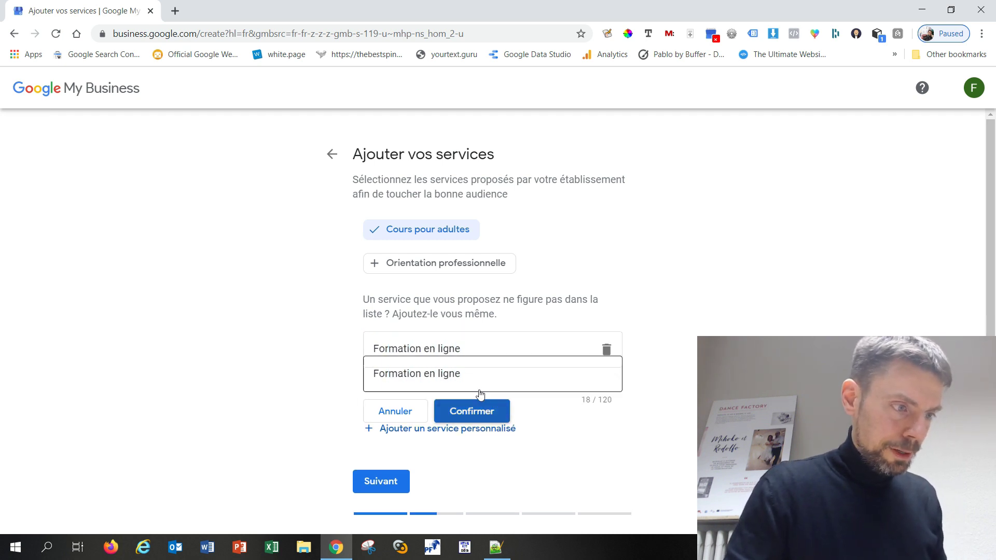
Add the custom service 'Plateforme e-learning' and continue
click(474, 388)
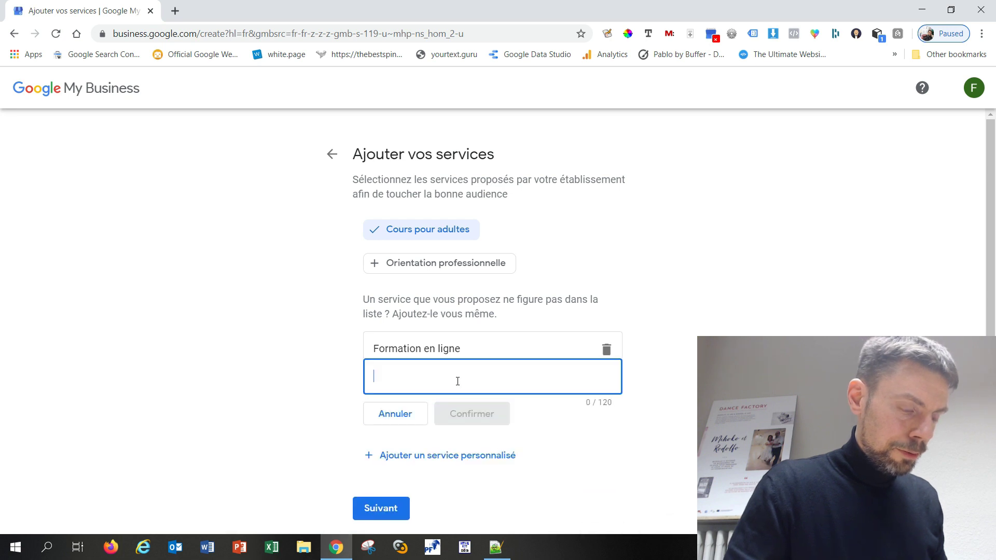
text(Platefor)
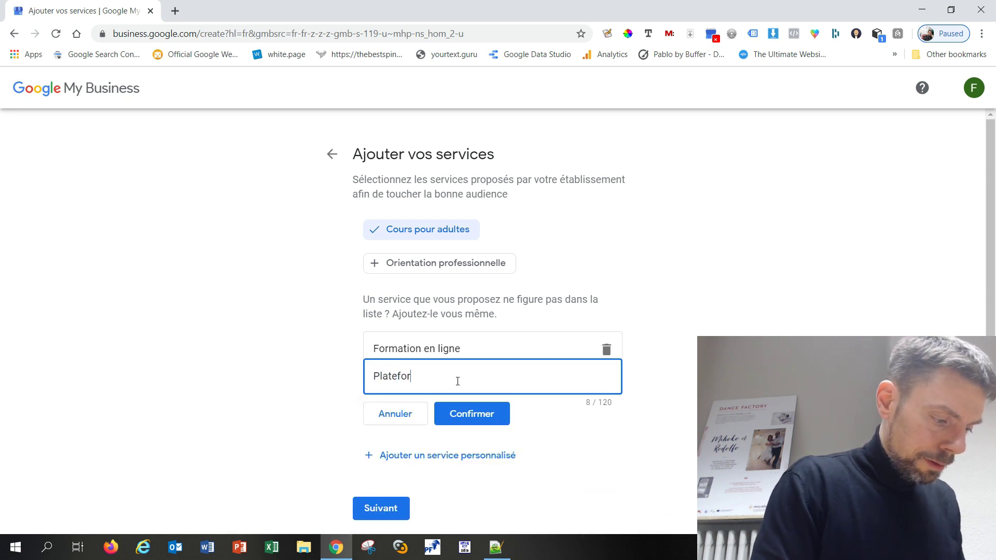
text(me e-learning)
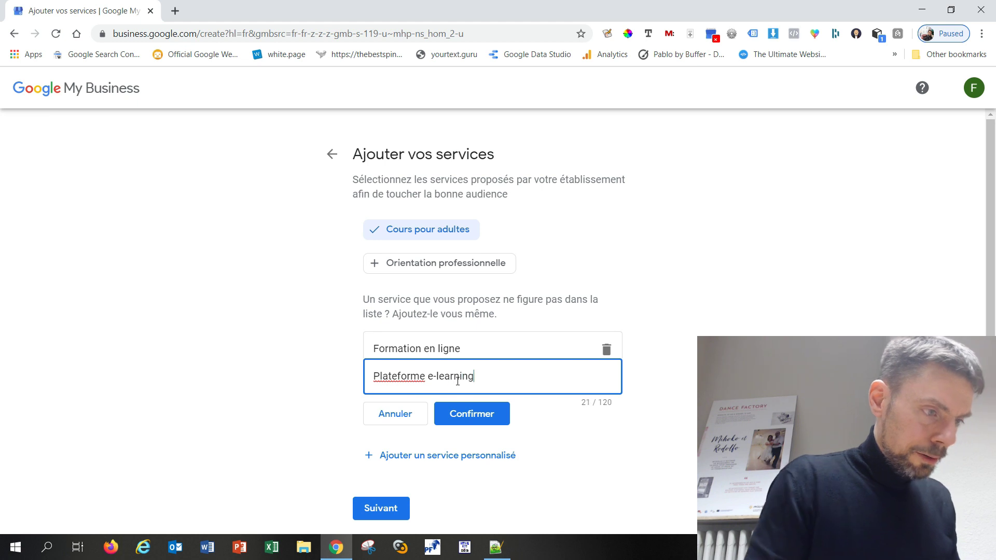
click(472, 414)
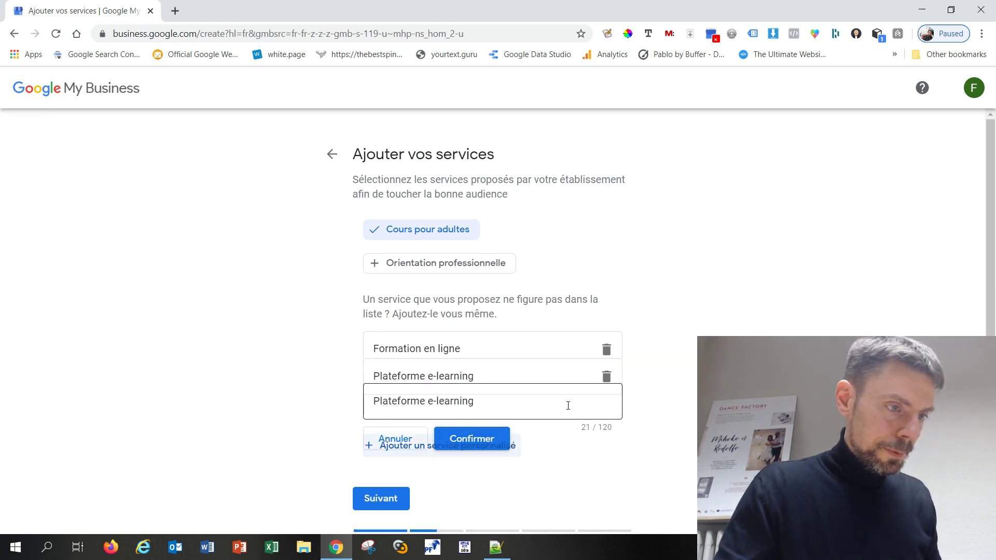
scroll(402, 409, down, 1)
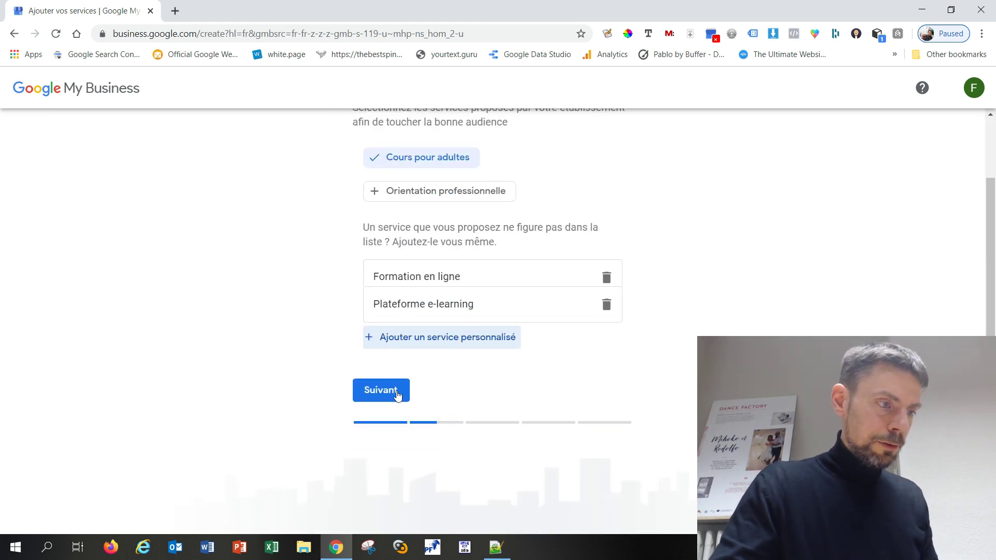
click(398, 395)
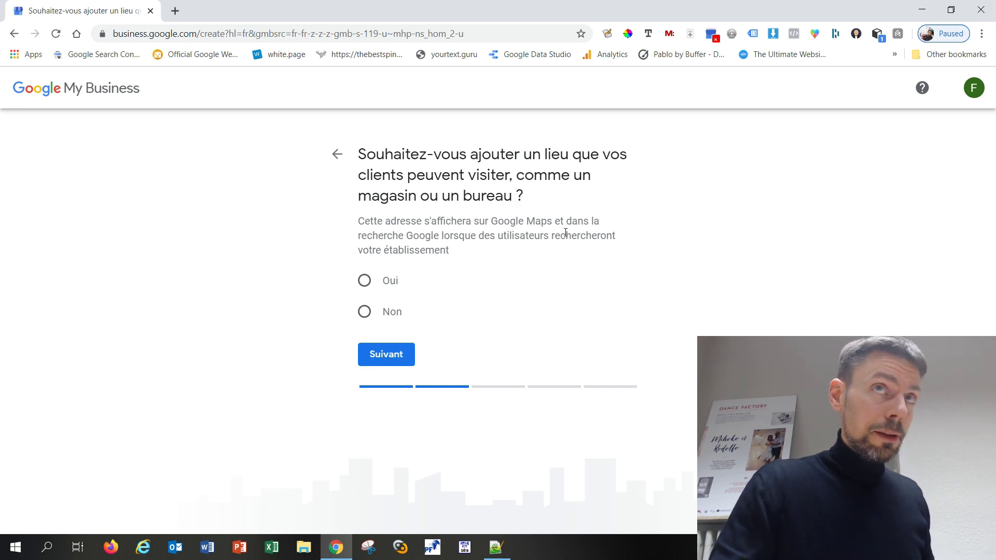
Answer 'Non' to having a location customers can visit, then continue
click(365, 312)
click(399, 357)
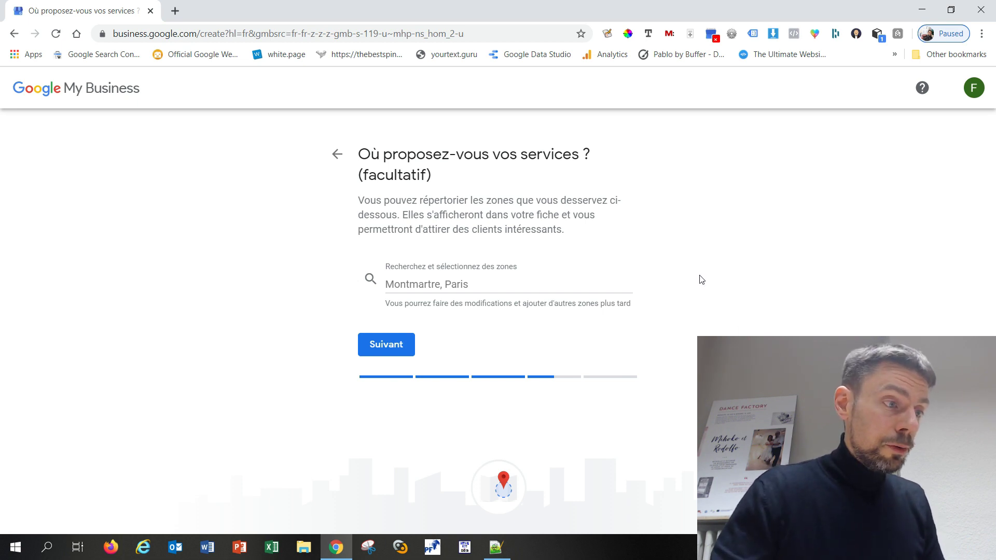
Leave the optional service zones empty and move on to the region question
drag(427, 173, 363, 174)
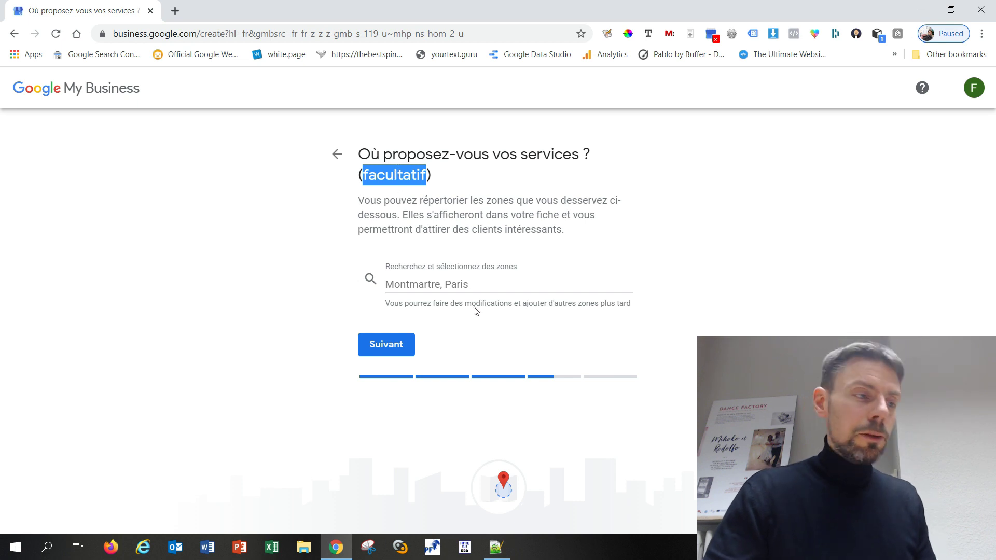
click(466, 283)
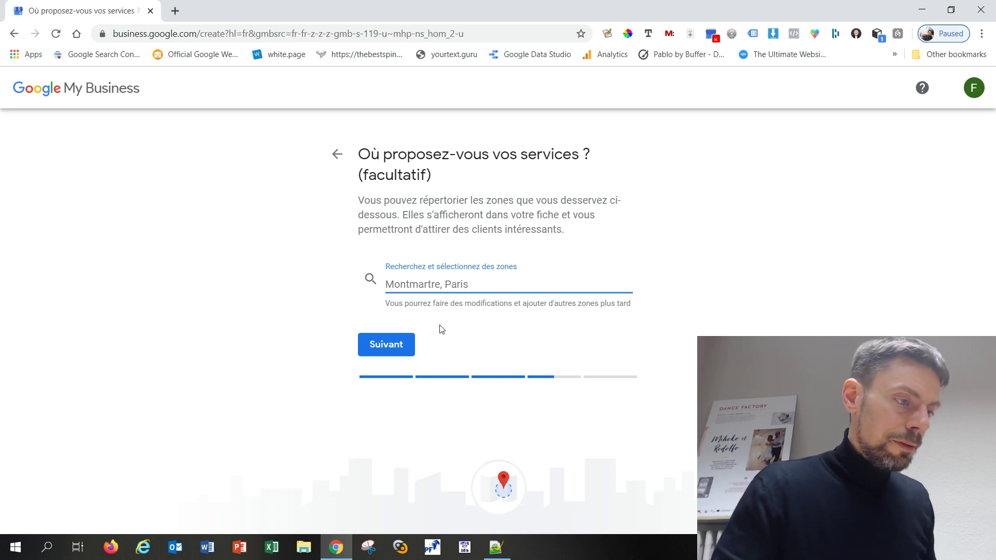
click(400, 348)
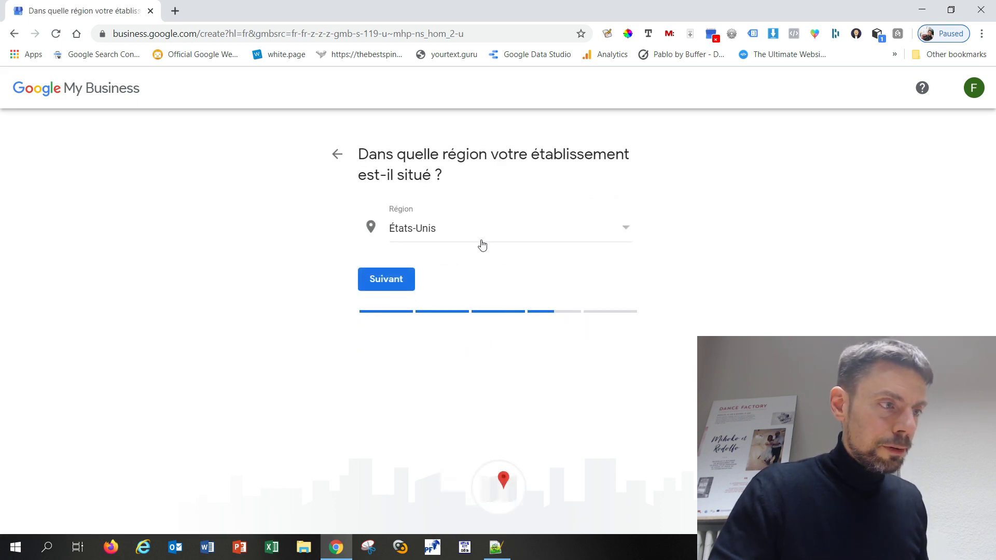
Choose France as the business region and continue
click(481, 236)
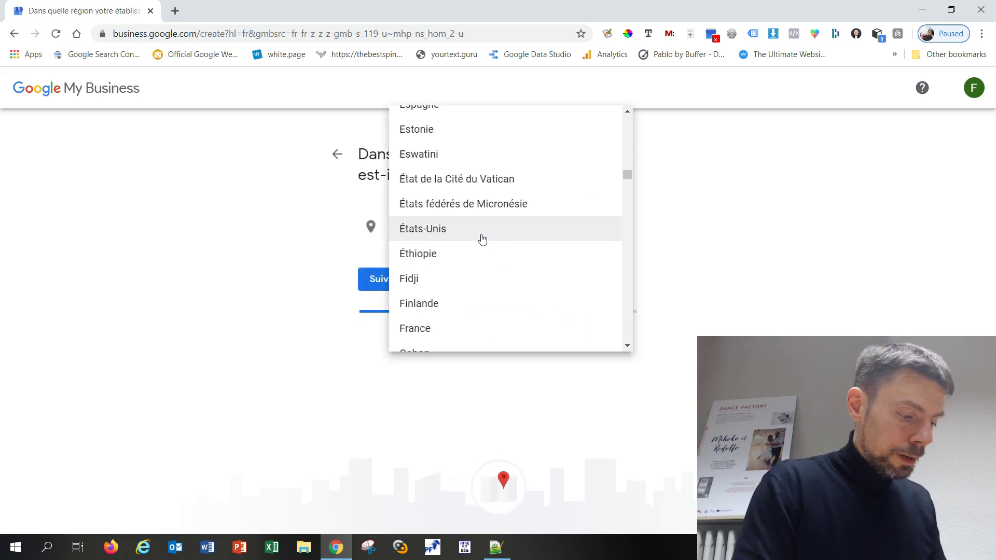
key(Down)
key(Down)
key(Down)
key(Down)
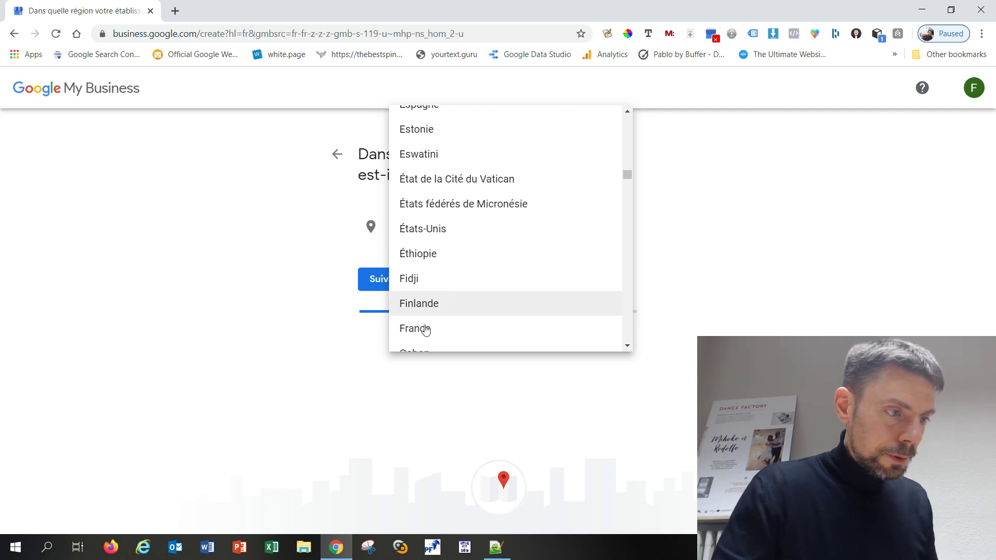
click(420, 332)
click(391, 280)
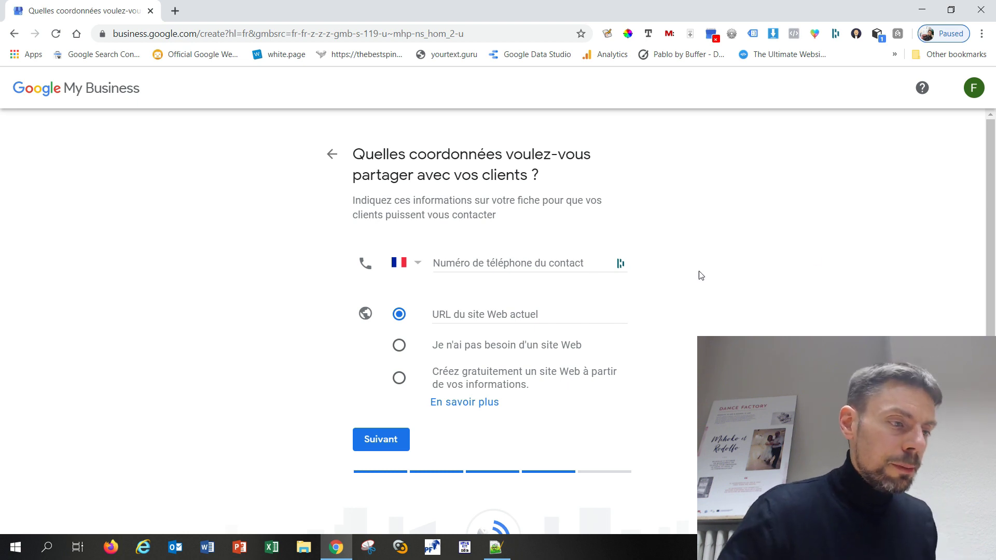
Enter the business contact phone number and the website URL netranker.fr
click(532, 265)
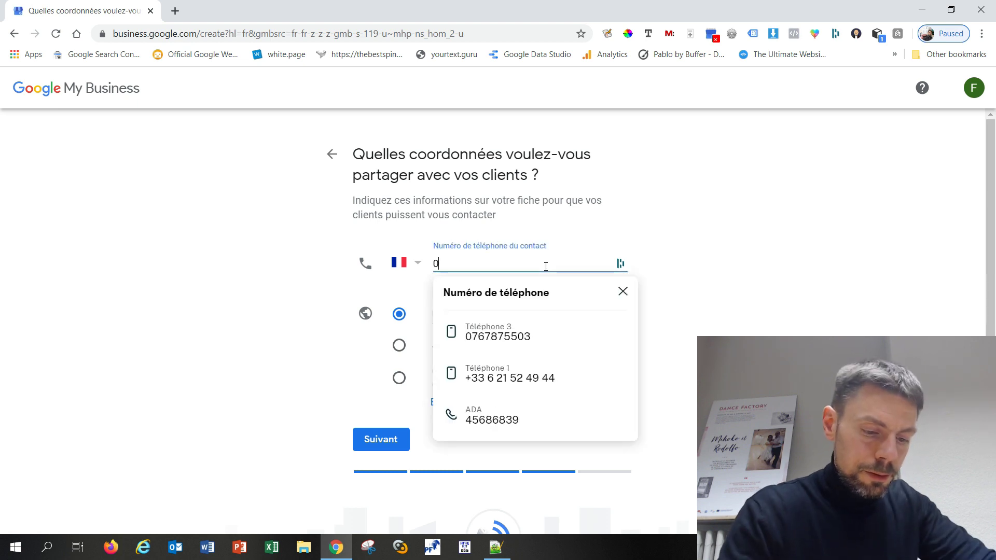
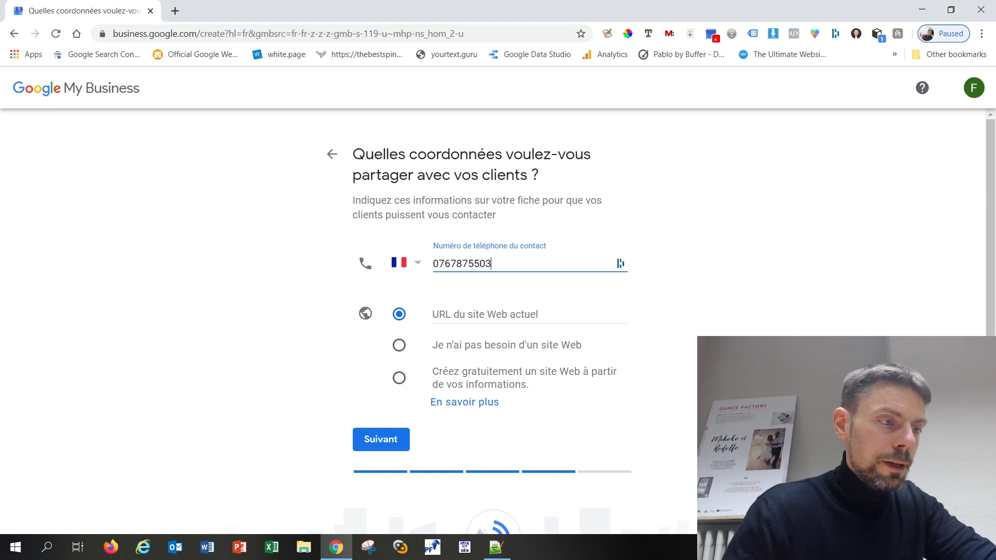
key(Tab)
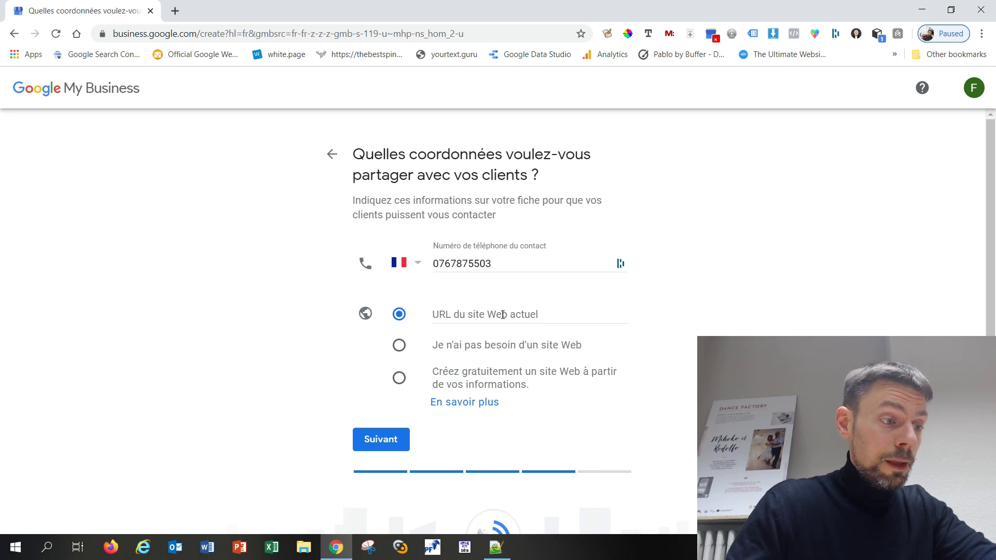
click(501, 316)
text(ne)
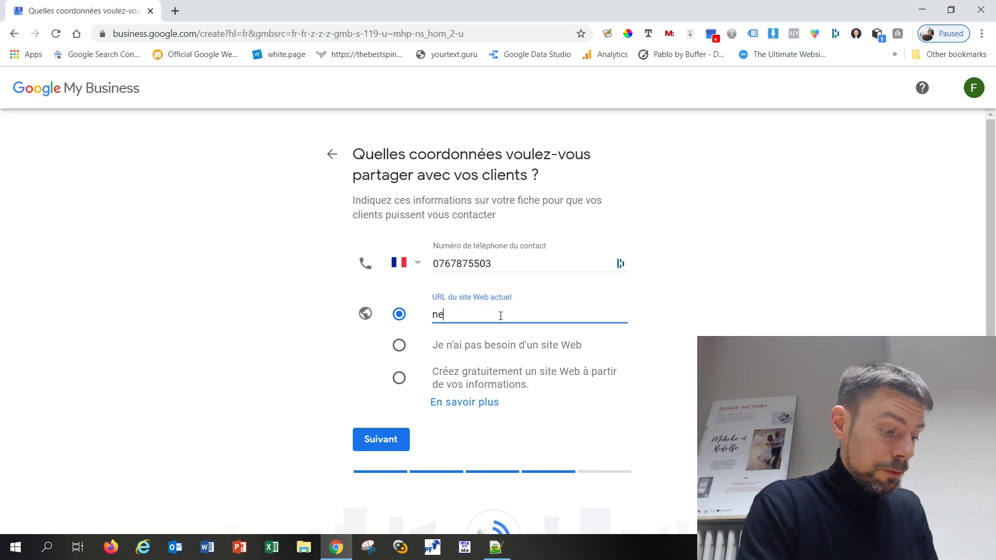
text(tranker.fr)
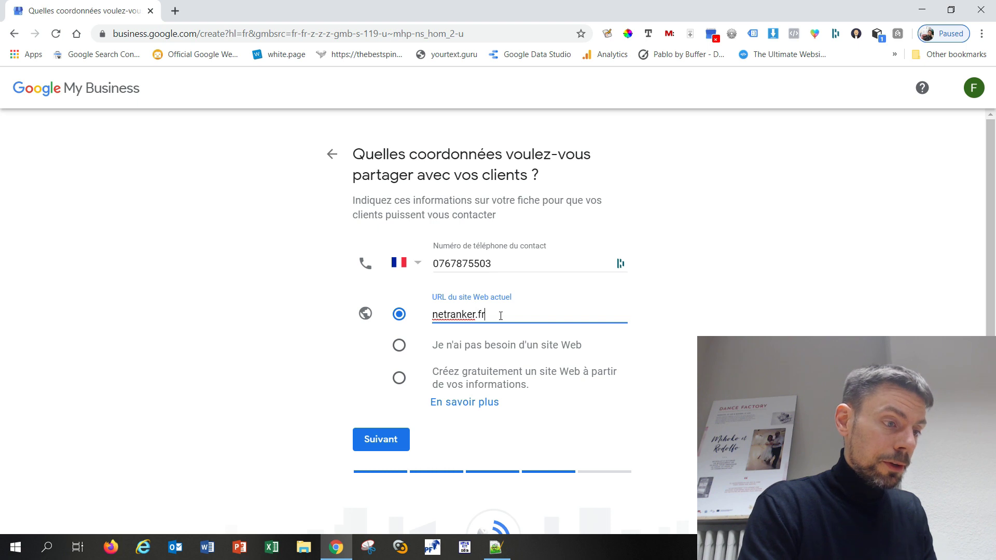
key(Tab)
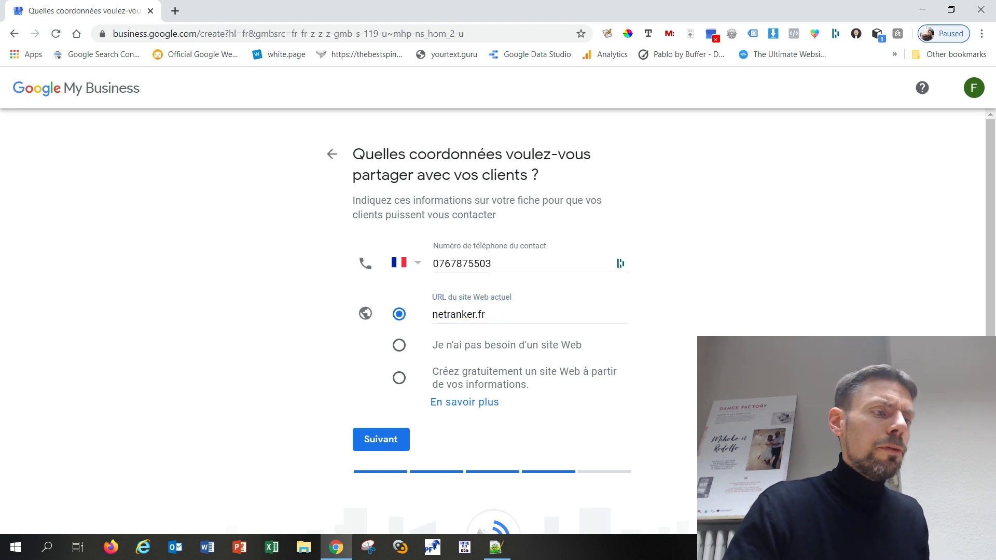
Submit the contact details, answer 'Non' to listing updates, and continue to the final page
click(390, 447)
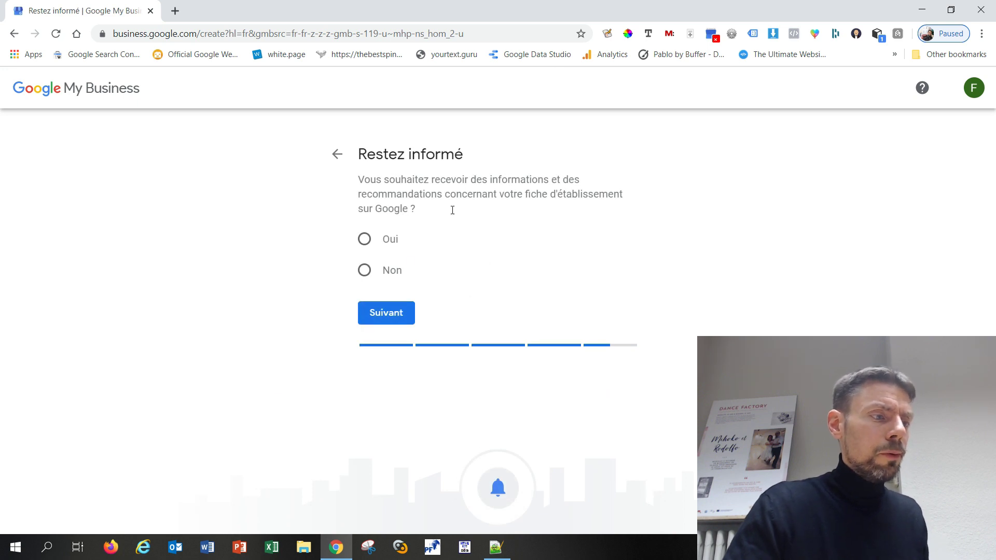
click(365, 270)
click(391, 314)
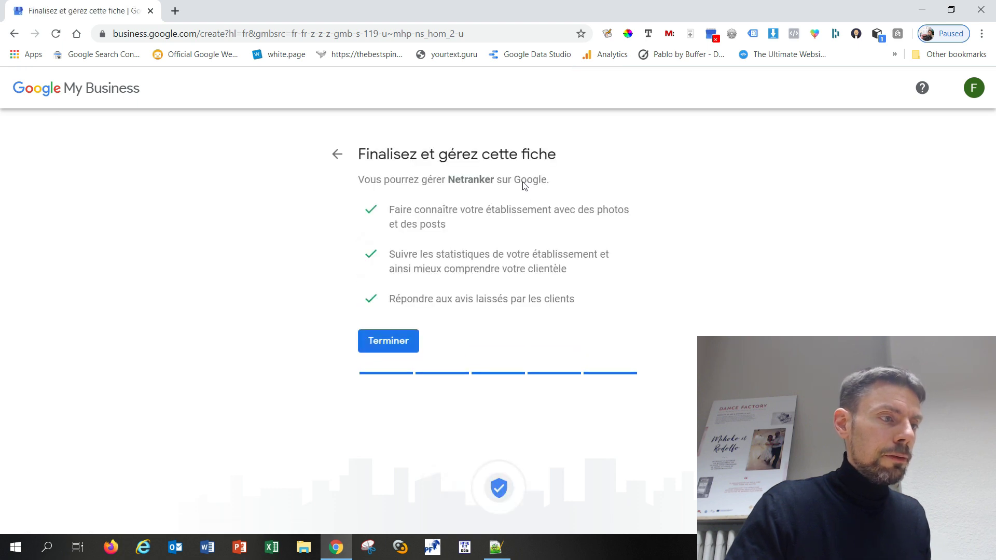
Finish the Netranker listing, highlight the private-address note, and postpone postal address validation
click(391, 341)
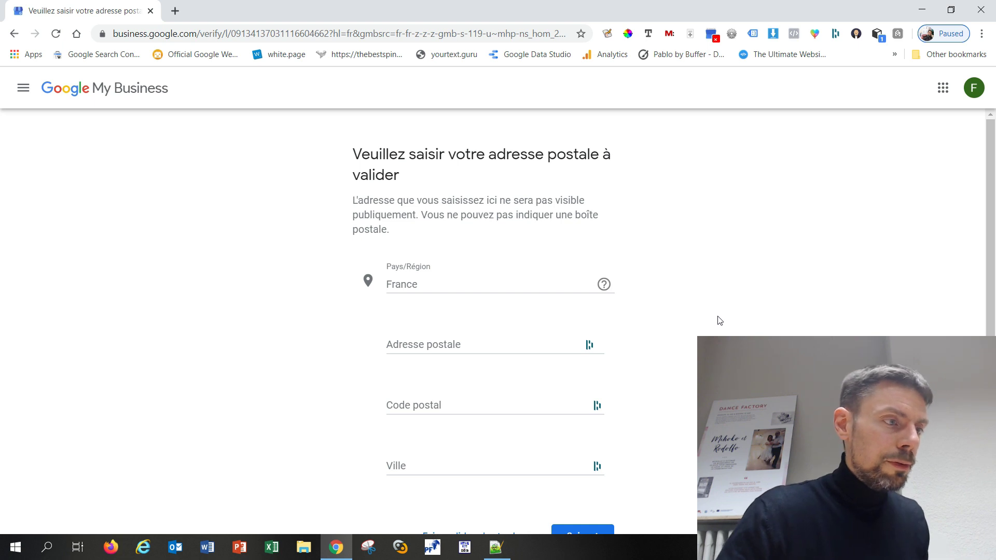
scroll(719, 320, down, 1)
scroll(719, 320, up, 1)
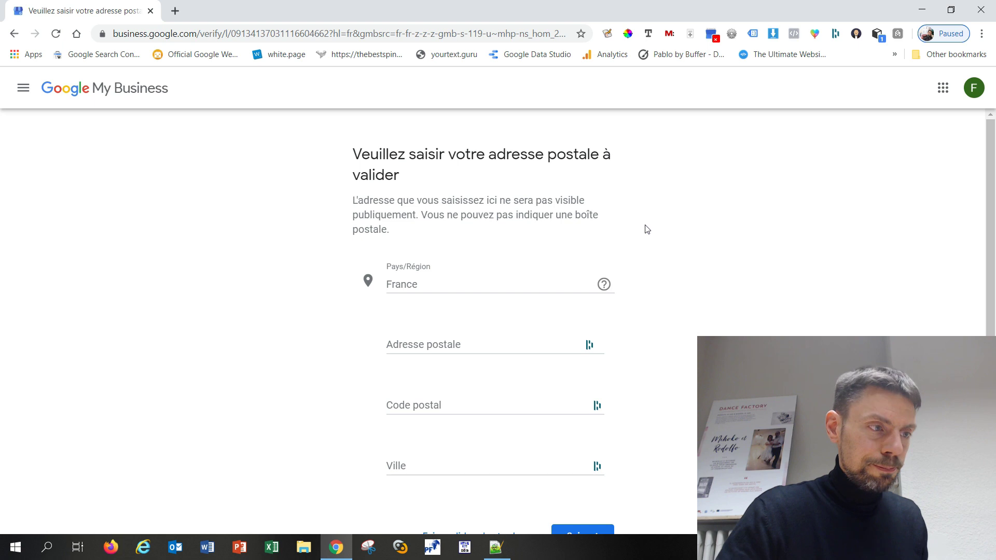
drag(355, 200, 419, 219)
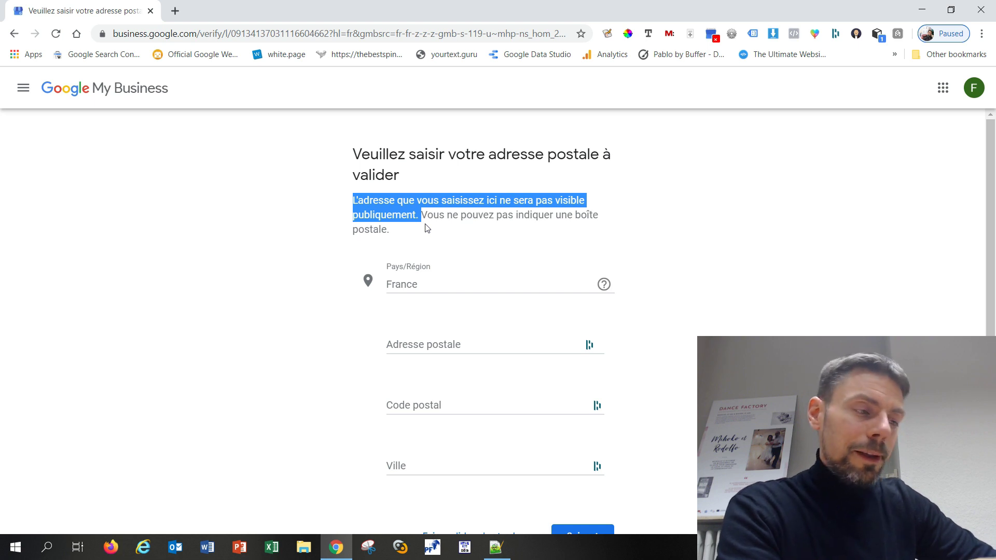
click(742, 373)
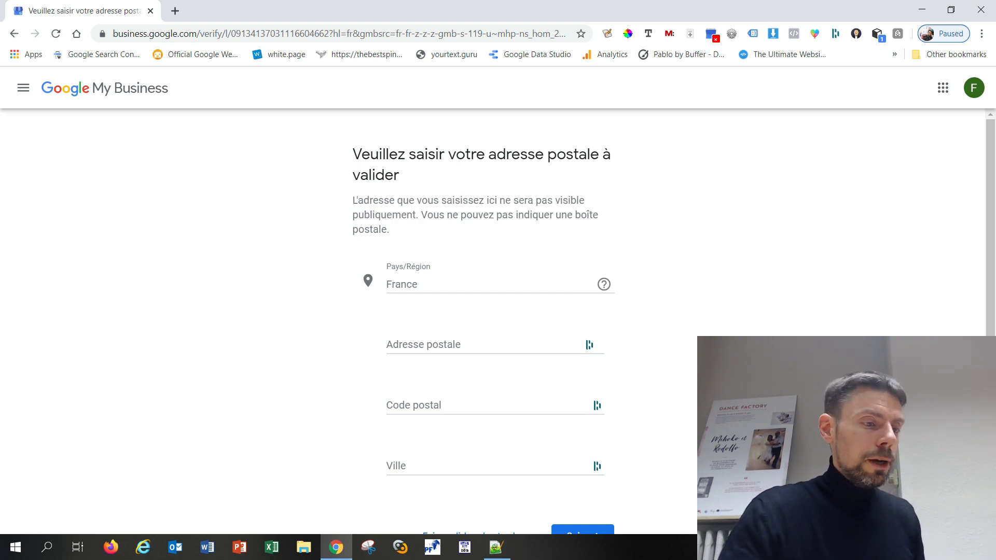
scroll(742, 373, down, 3)
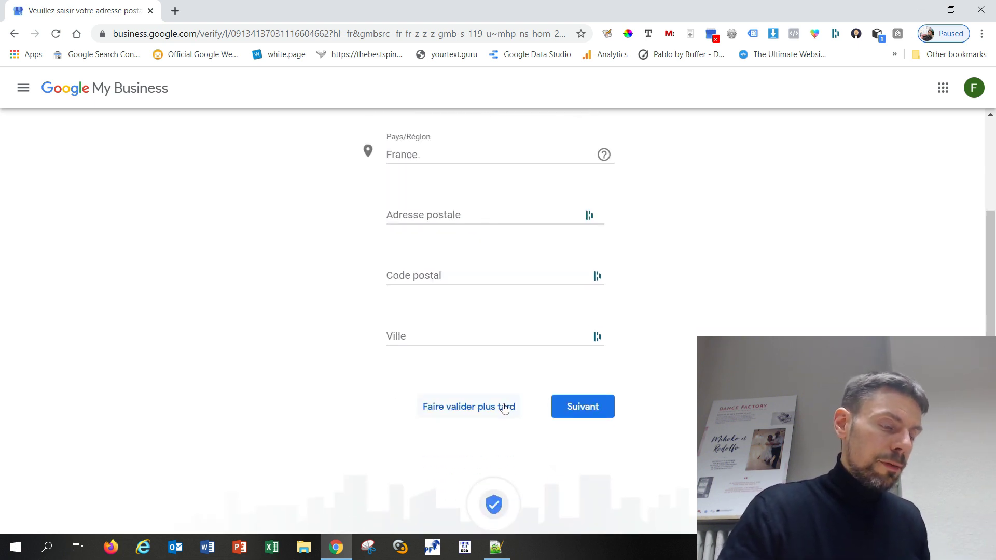
click(504, 408)
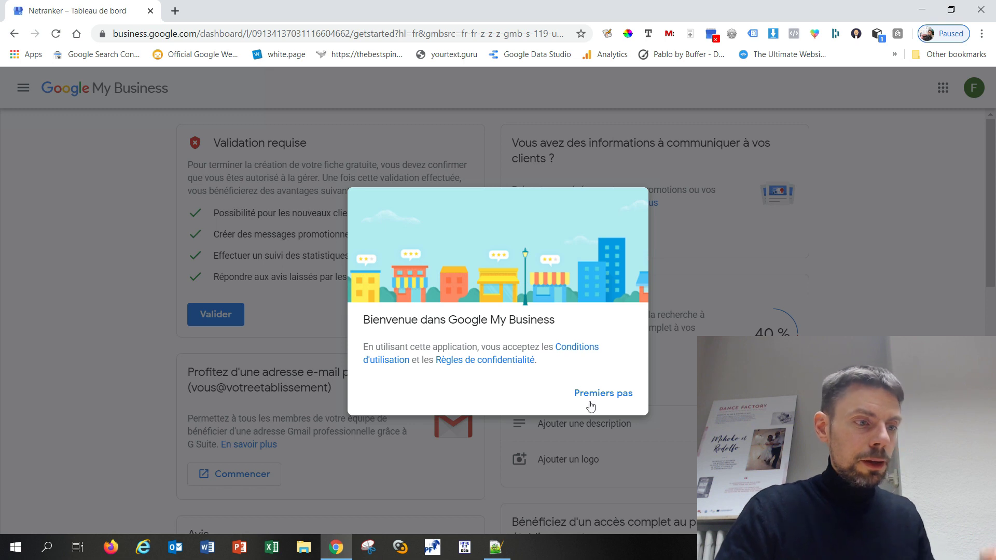
Dismiss the welcome message and highlight 'G Suite' in the custom e-mail card's description
click(602, 395)
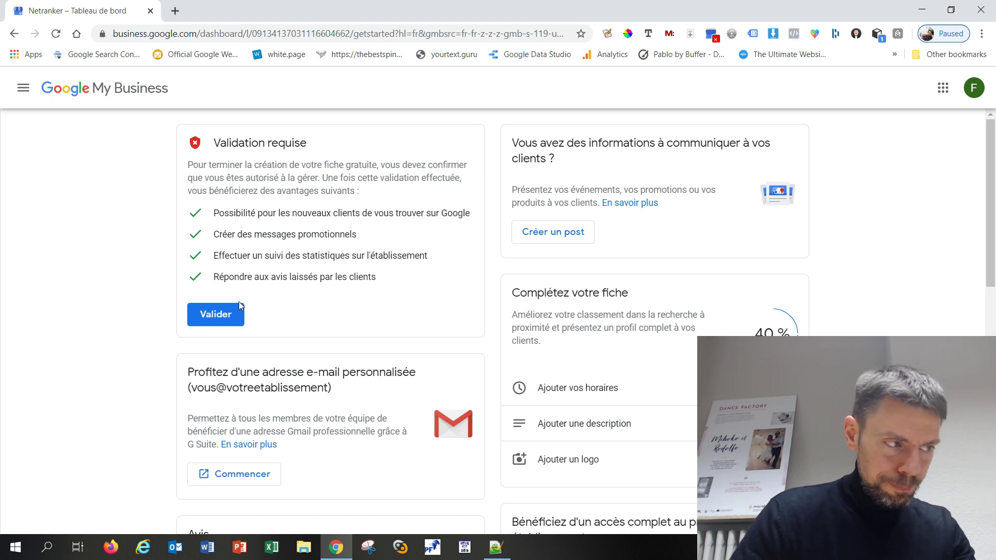
scroll(327, 272, down, 1)
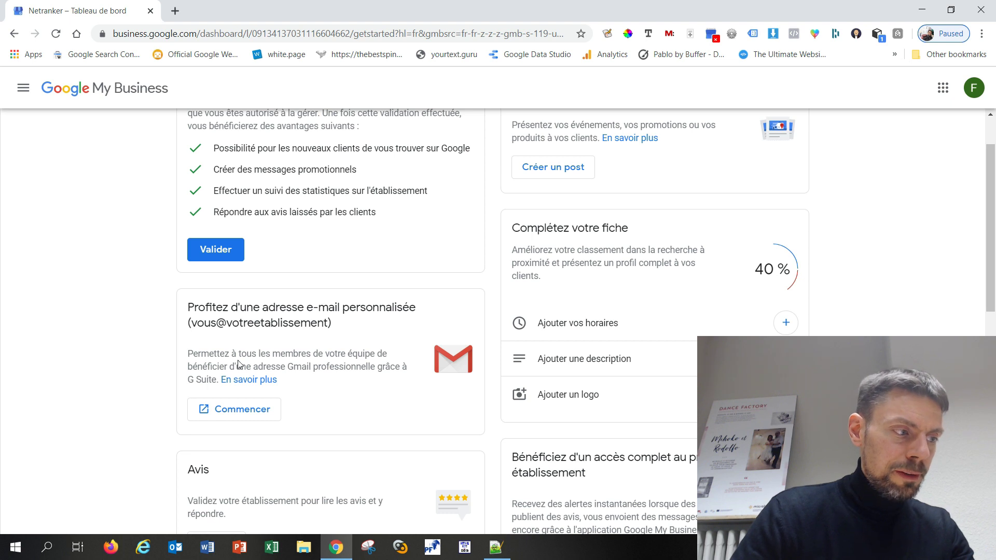
drag(288, 366, 329, 372)
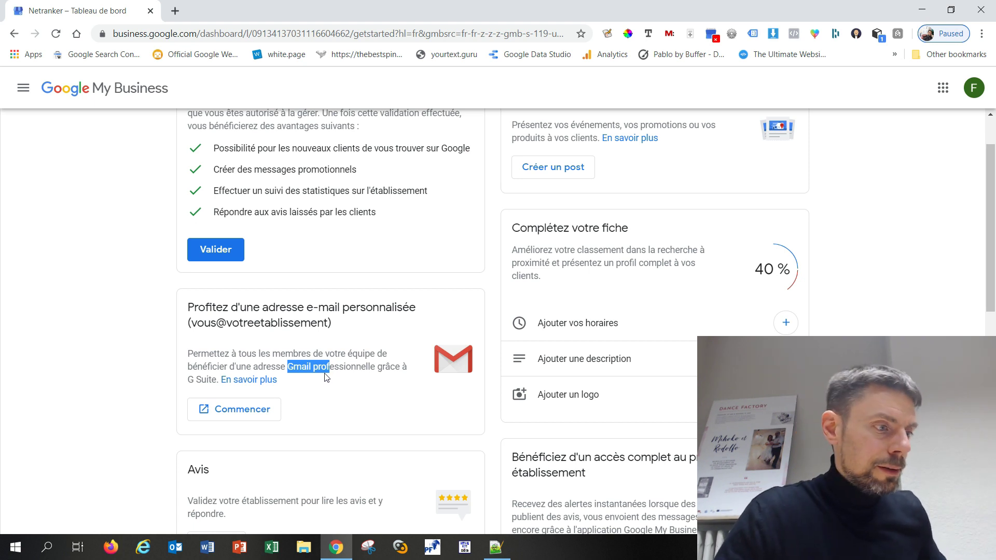
drag(326, 371, 332, 368)
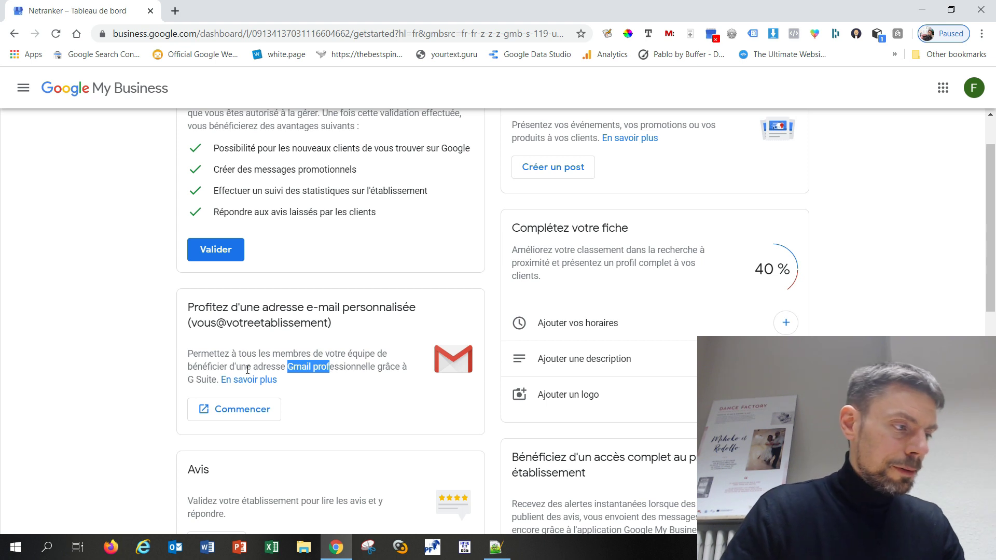
drag(188, 379, 216, 380)
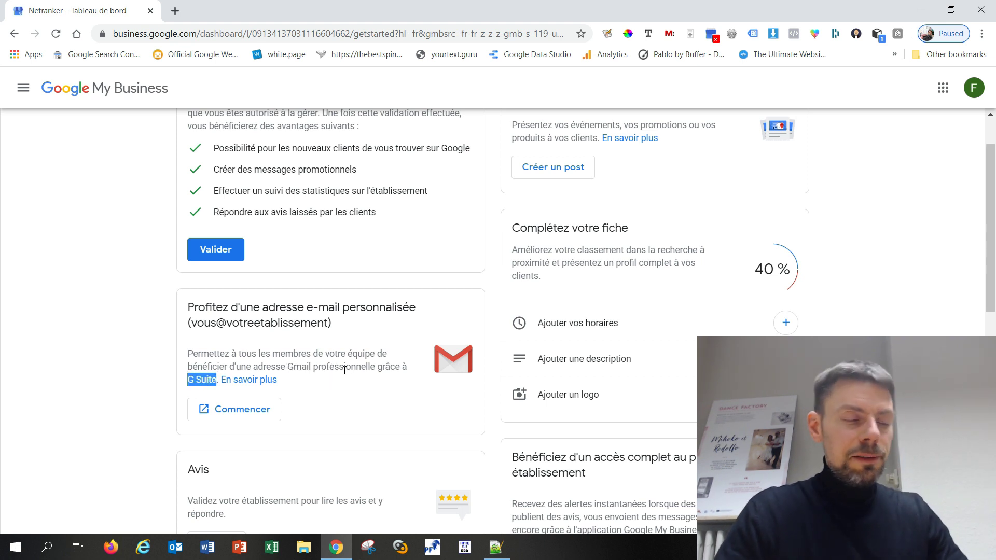
scroll(344, 370, down, 4)
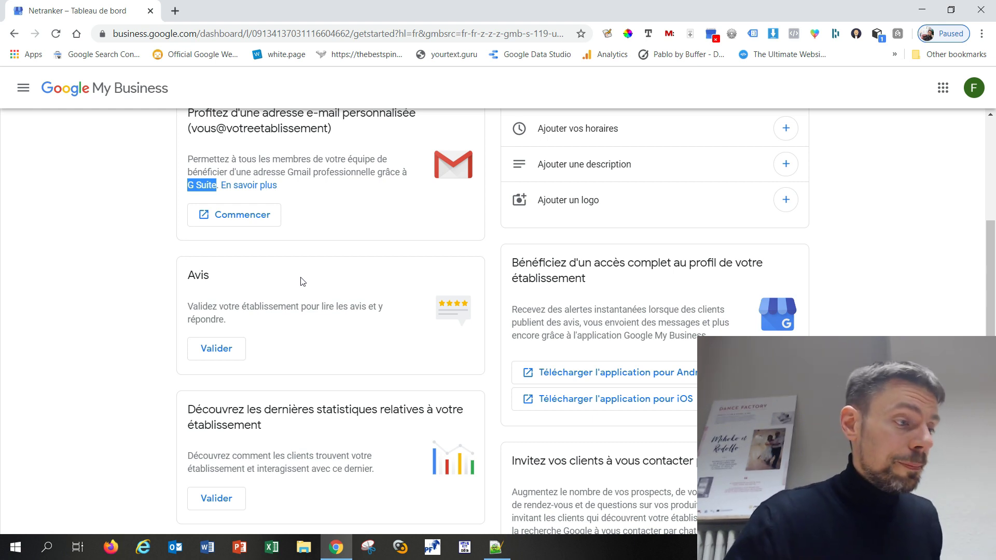
Open google.fr in a new browser tab
click(176, 11)
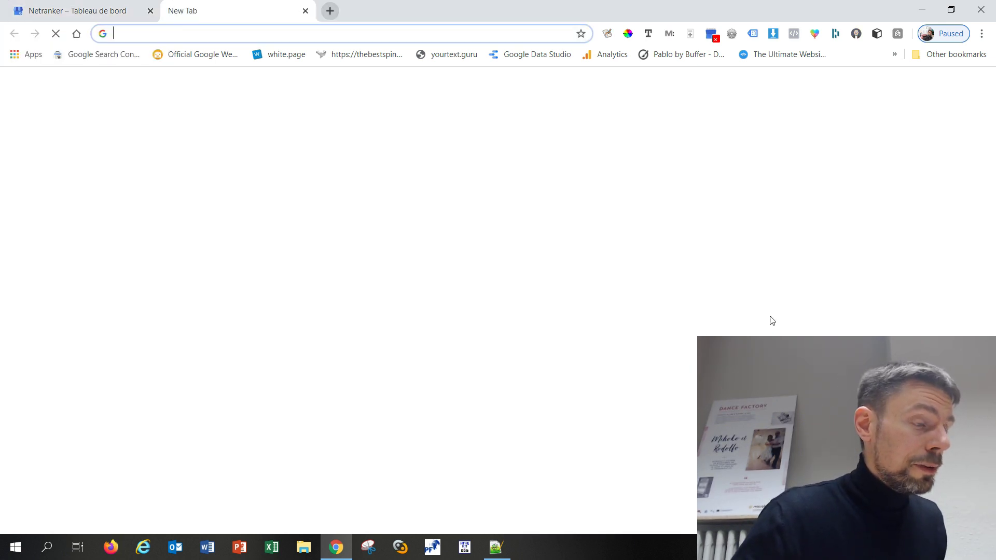
text(google.fr)
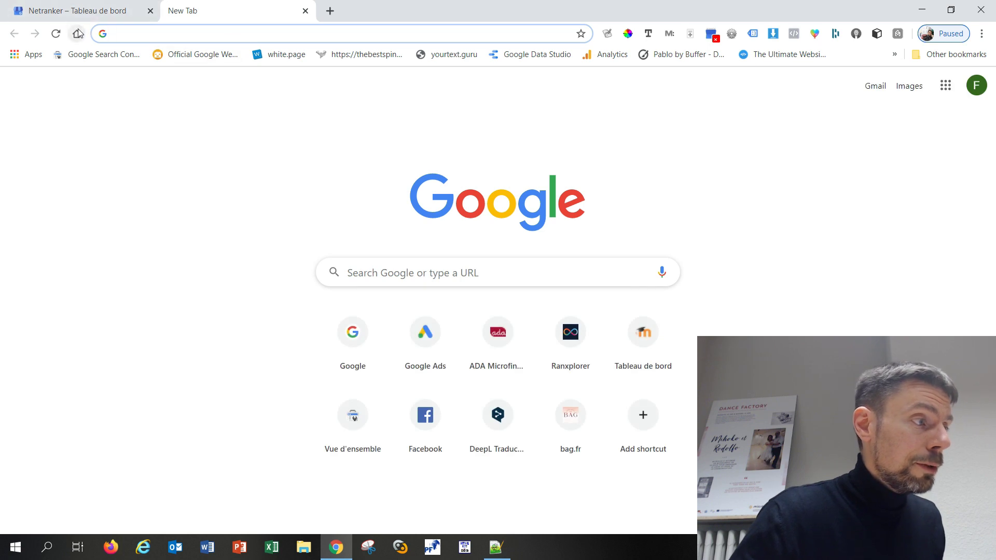
key(Return)
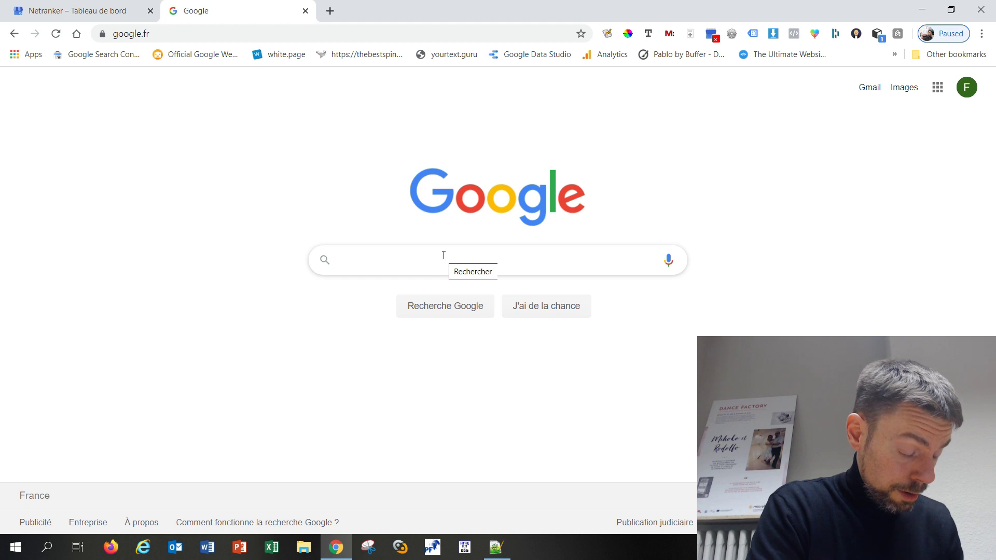
Search 'pizzeria del arte' and browse its map locations and company details
text(pizzeria)
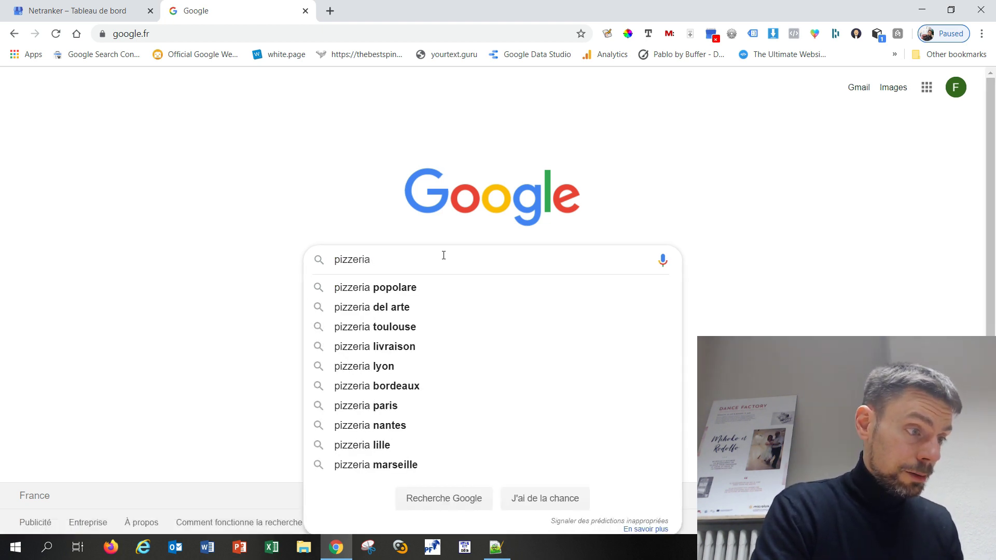
key(Down)
key(Down)
key(Return)
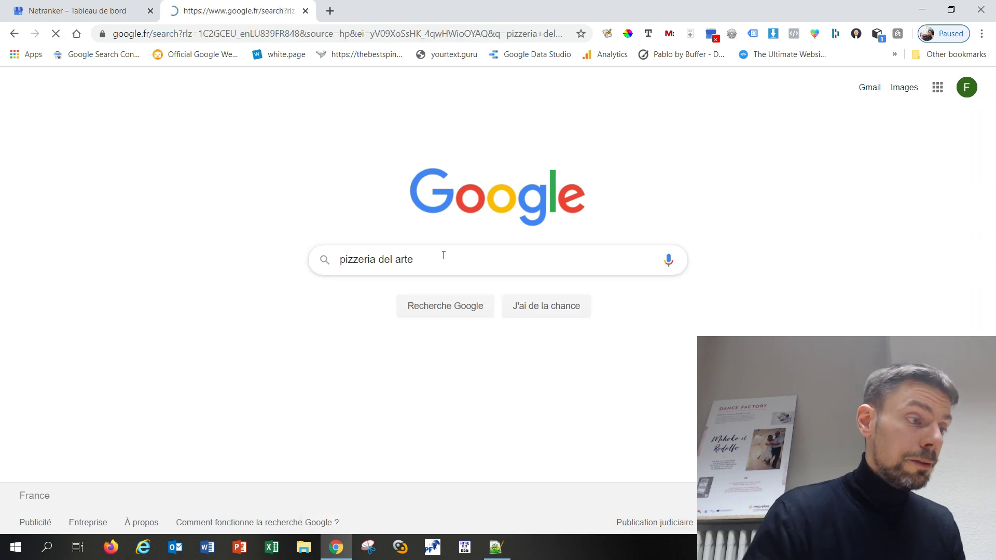
scroll(506, 261, down, 3)
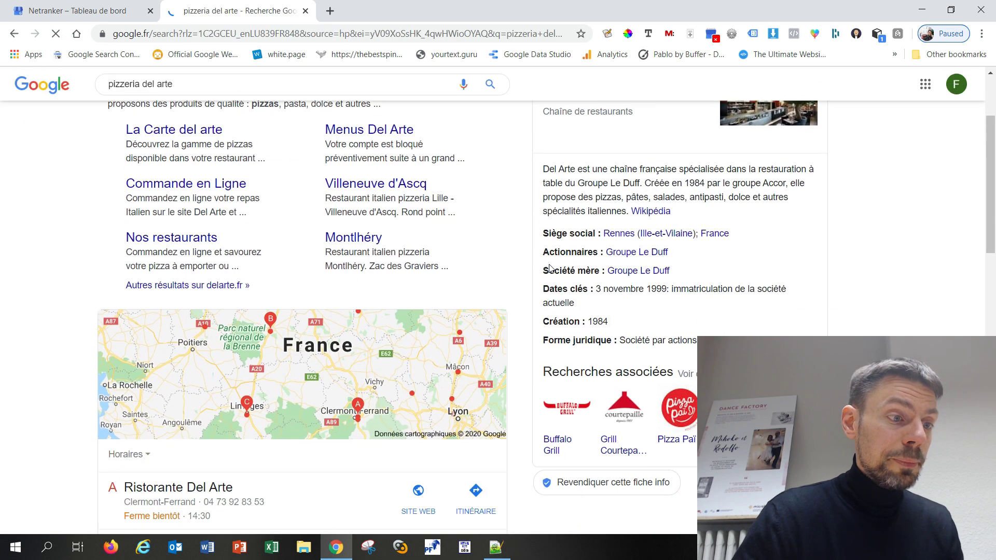
scroll(602, 171, up, 2)
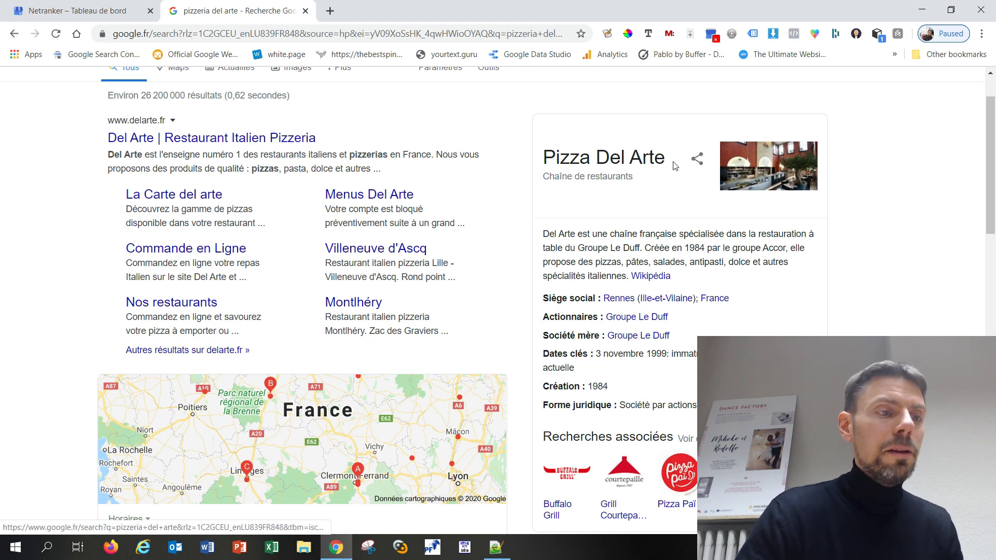
scroll(682, 233, down, 3)
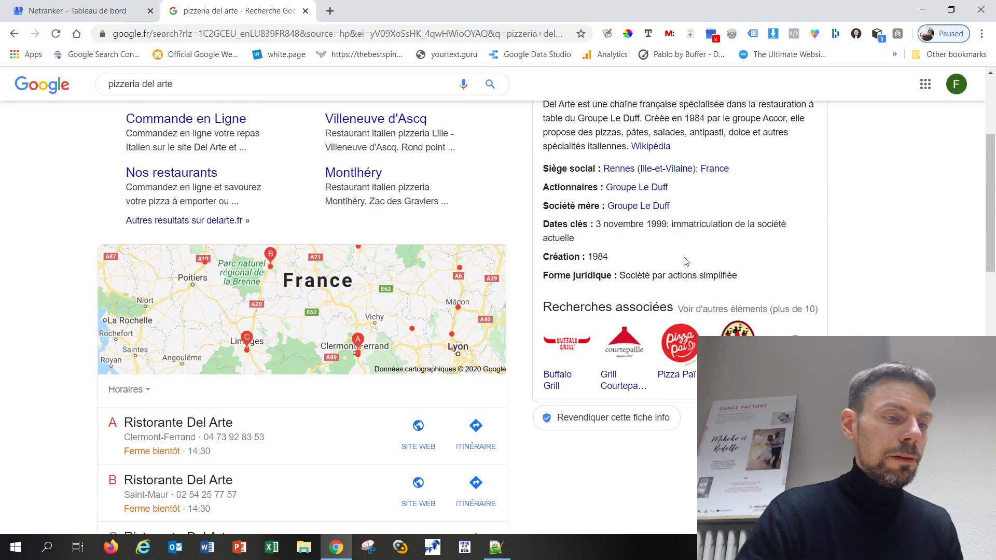
scroll(686, 261, up, 3)
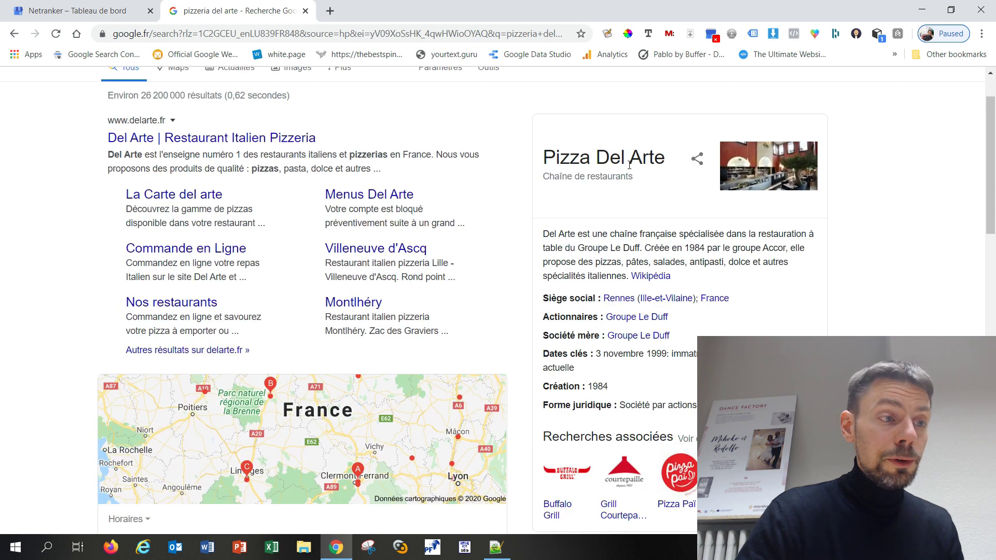
scroll(571, 219, down, 1)
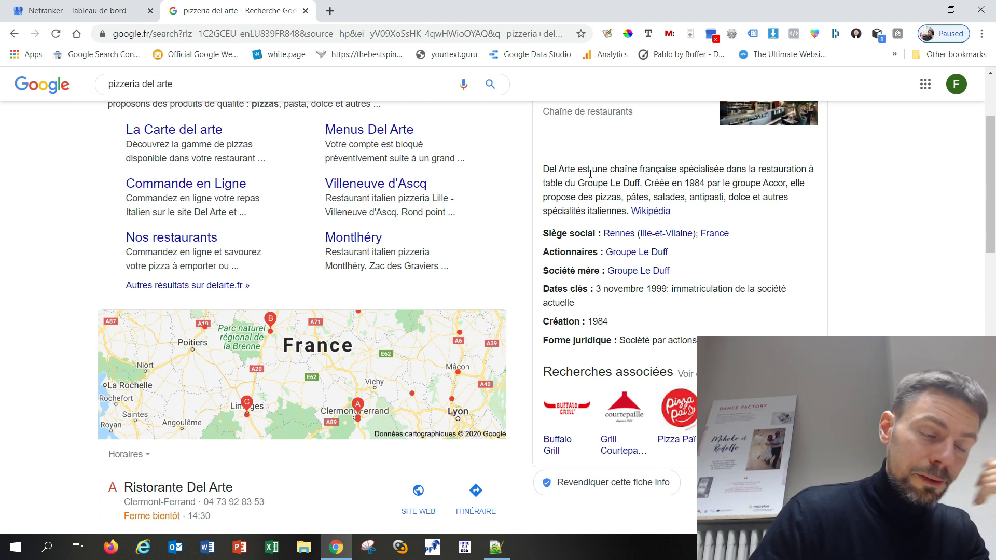
scroll(600, 183, down, 3)
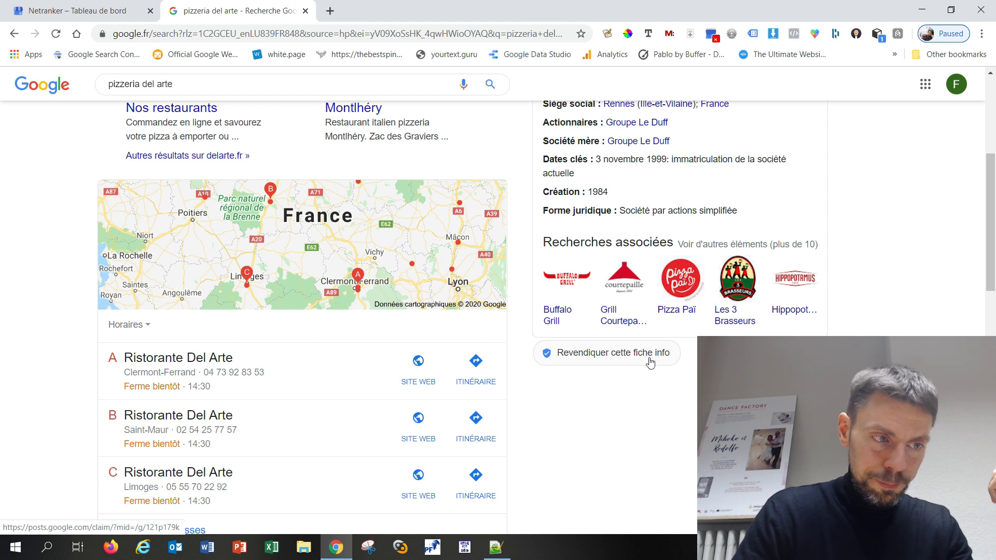
scroll(640, 423, down, 1)
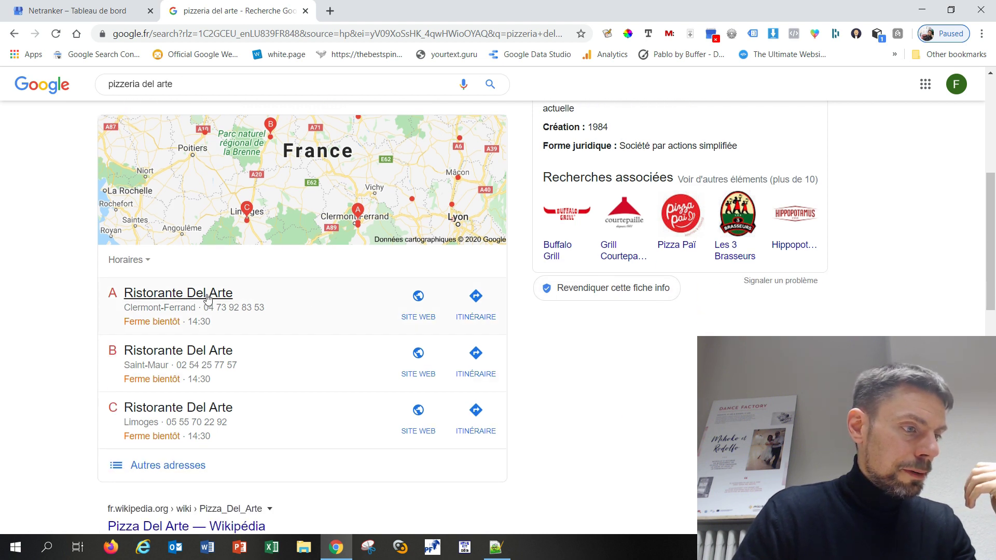
scroll(244, 303, up, 1)
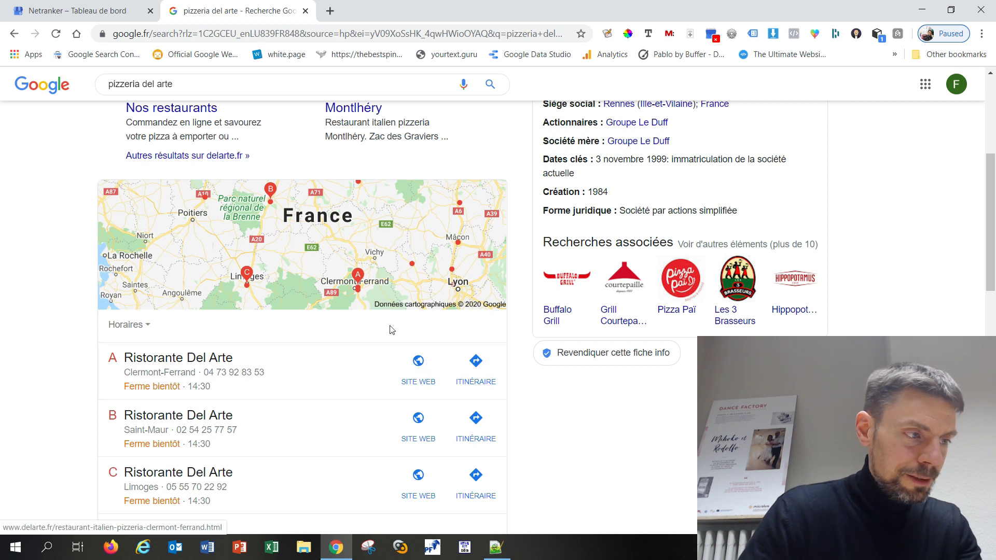
click(91, 10)
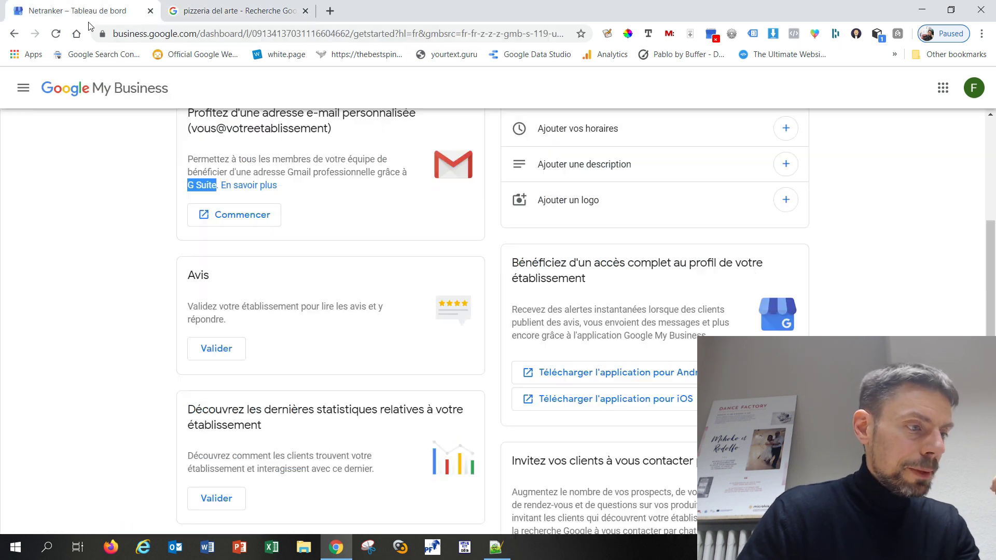
scroll(86, 280, down, 2)
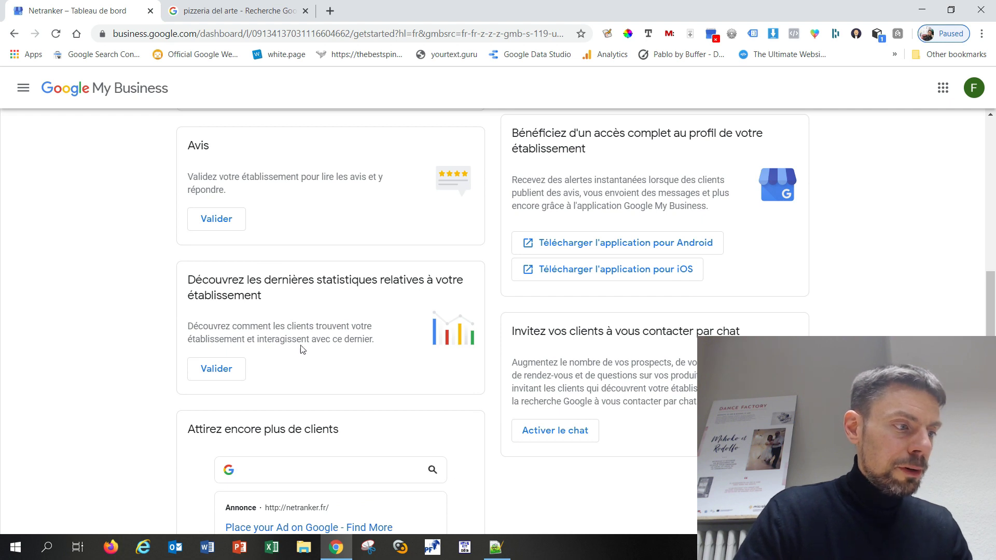
scroll(290, 337, down, 1)
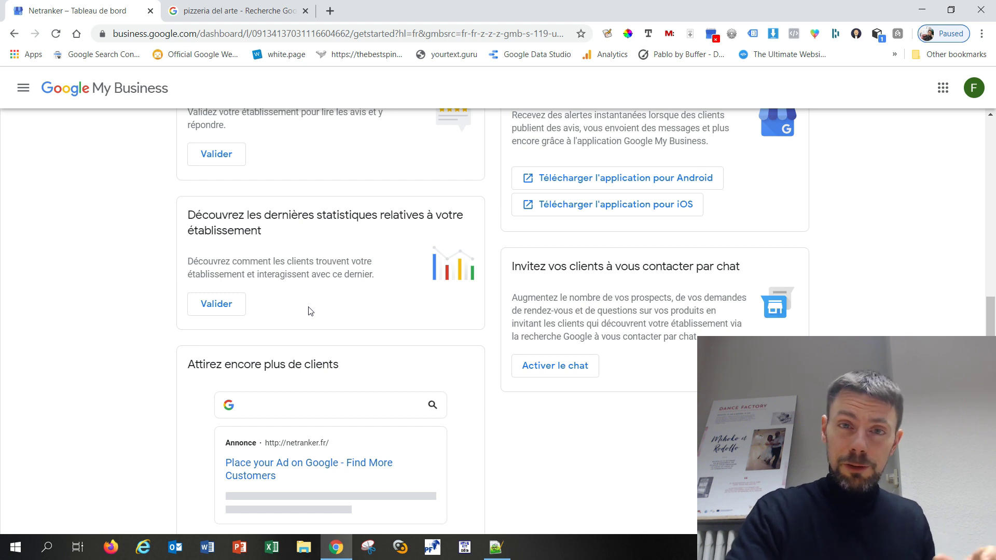
scroll(111, 367, down, 3)
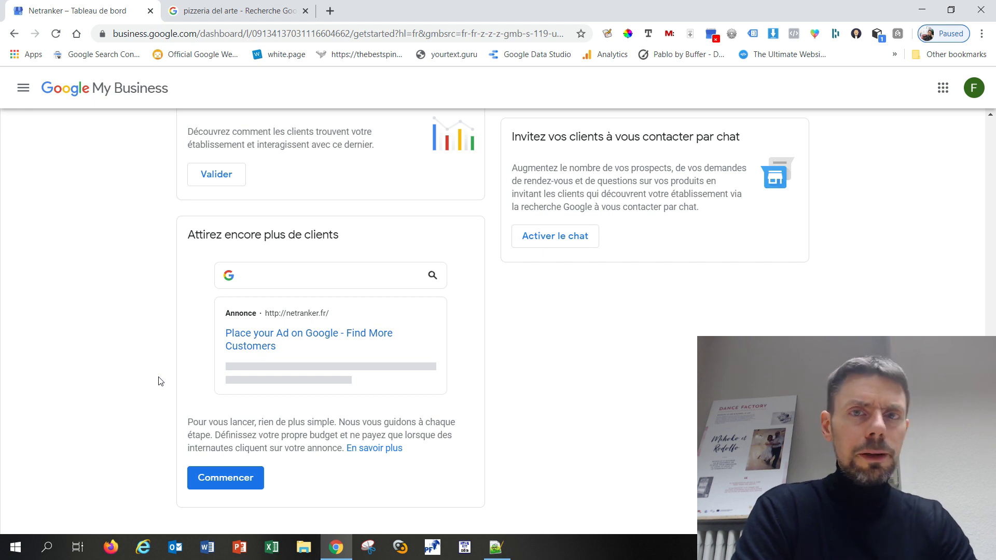
scroll(379, 397, up, 10)
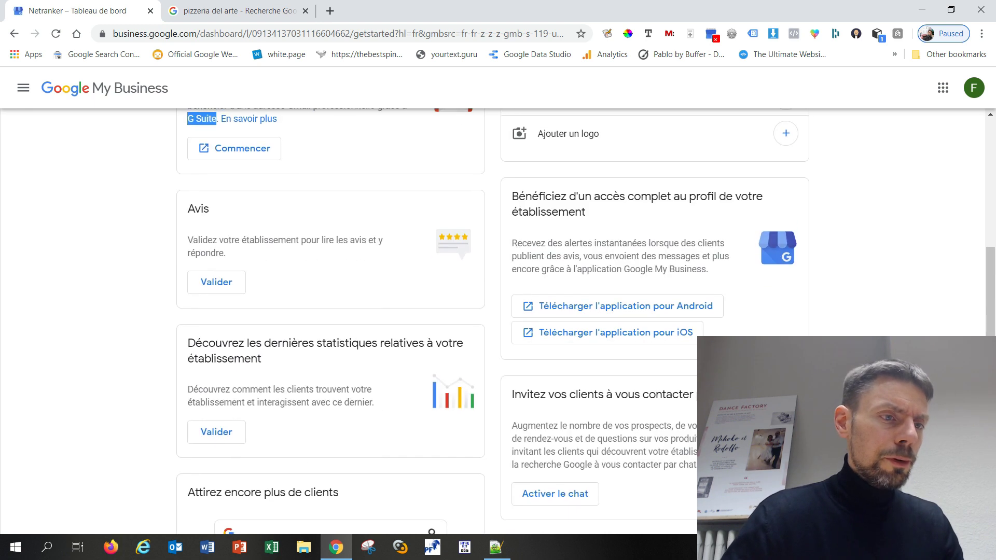
scroll(830, 334, up, 1)
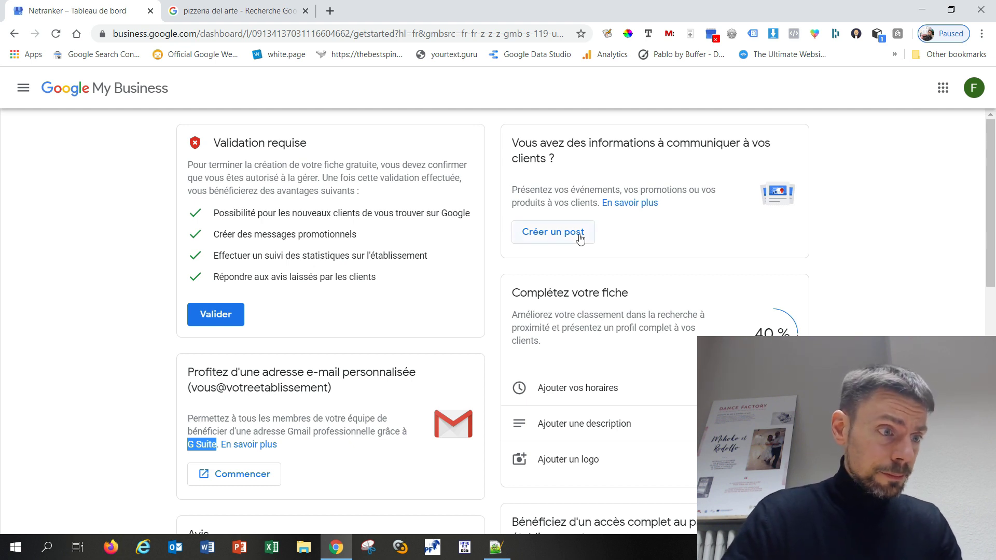
Start a new post for Netranker and look over the event form
click(580, 238)
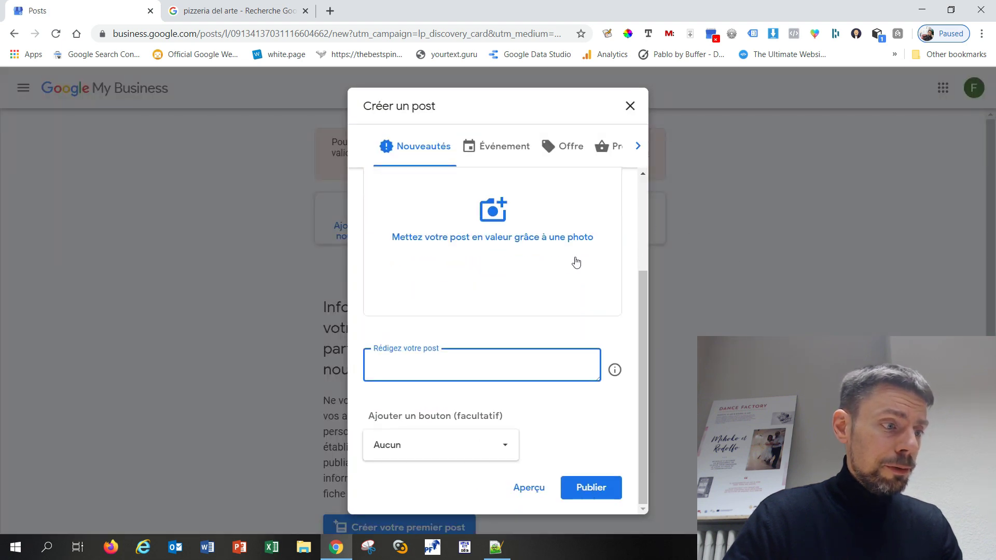
scroll(538, 285, up, 3)
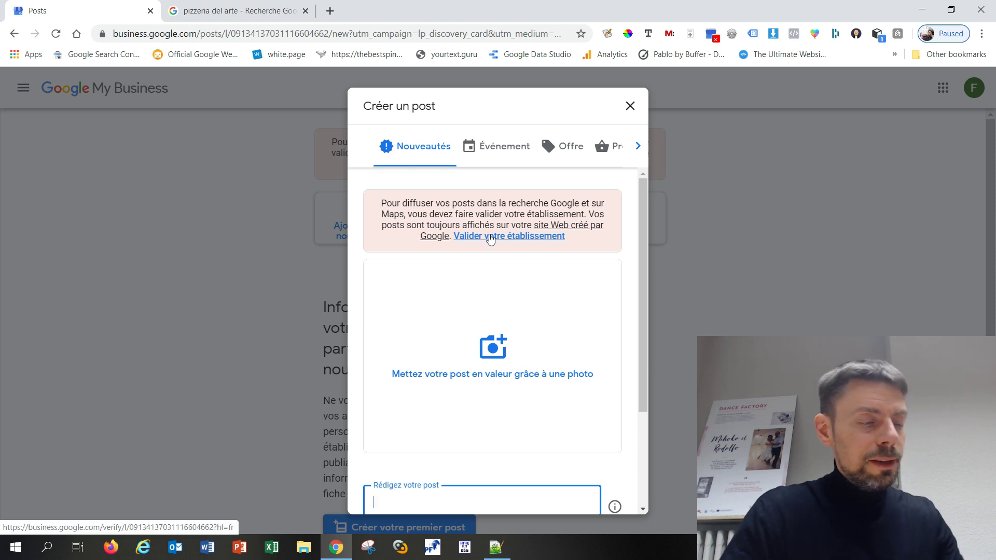
scroll(456, 249, down, 3)
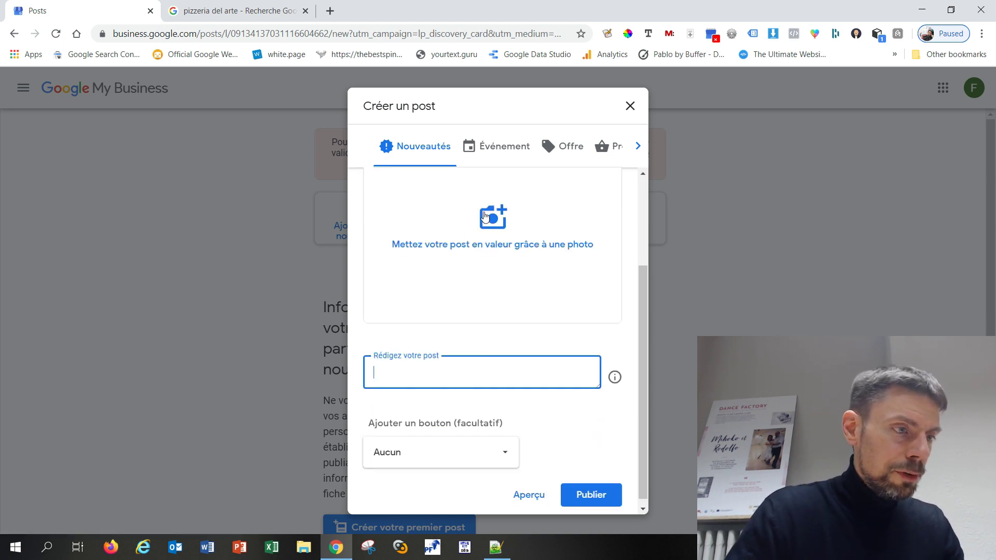
scroll(480, 369, up, 3)
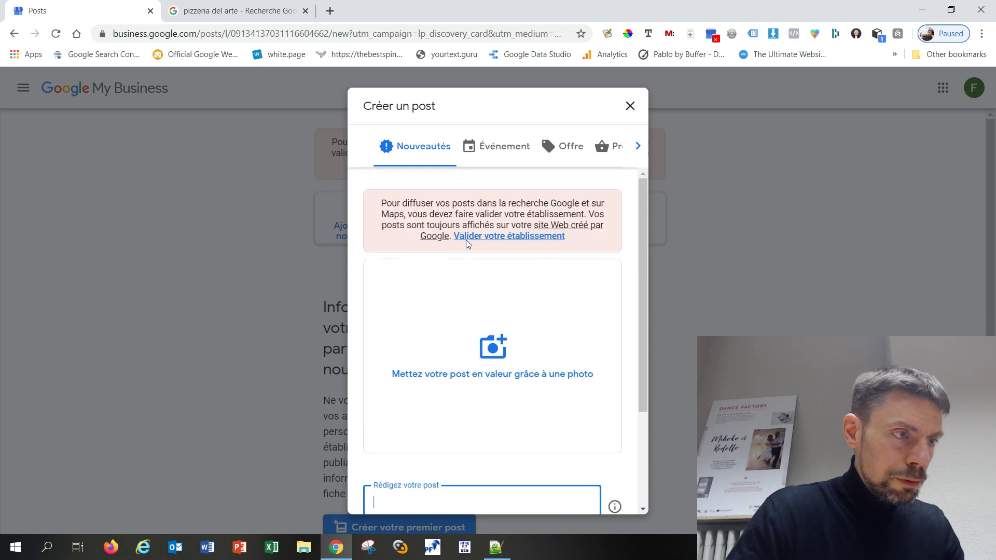
click(498, 155)
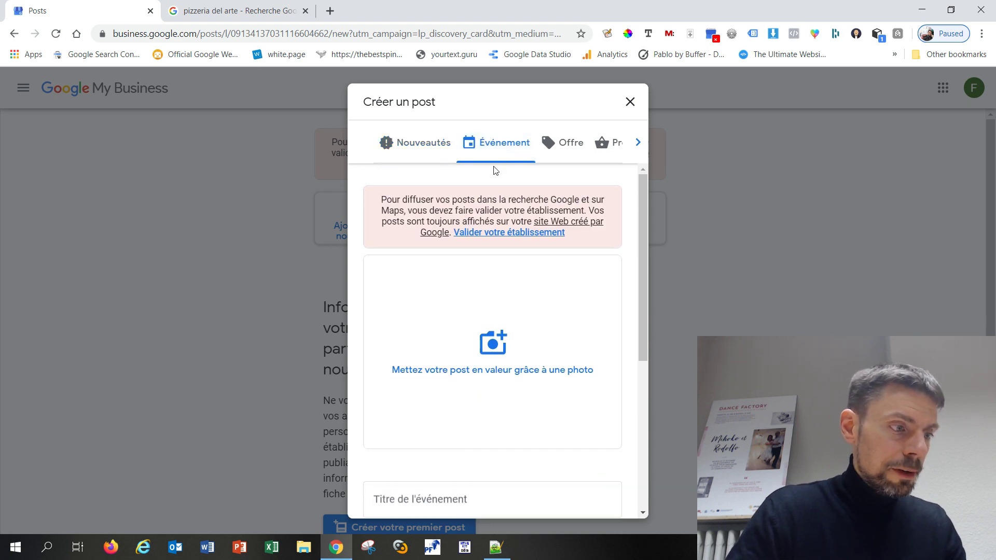
scroll(491, 289, down, 3)
scroll(493, 315, down, 3)
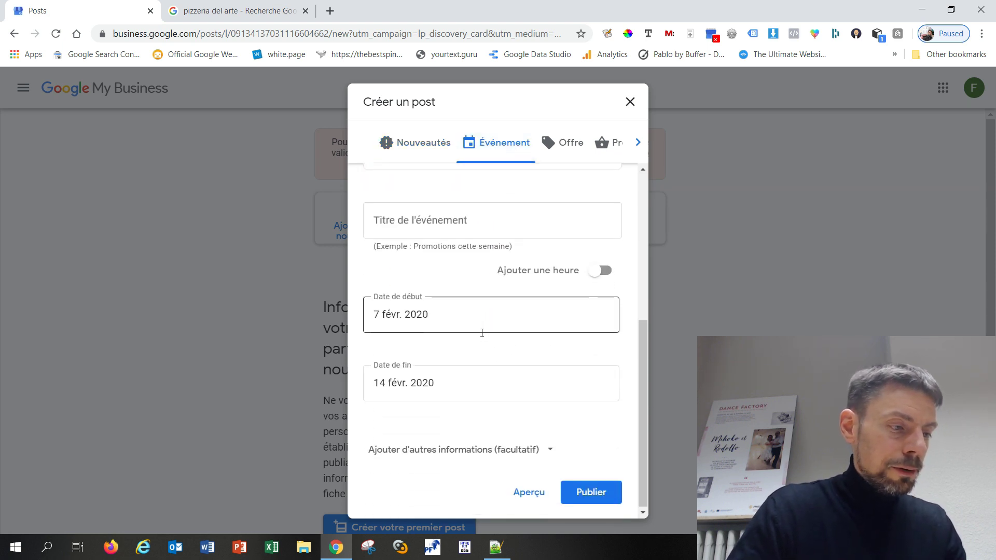
scroll(484, 312, up, 5)
Try the offer form, then a product priced as Gamme de prix, and close unpublished
click(571, 145)
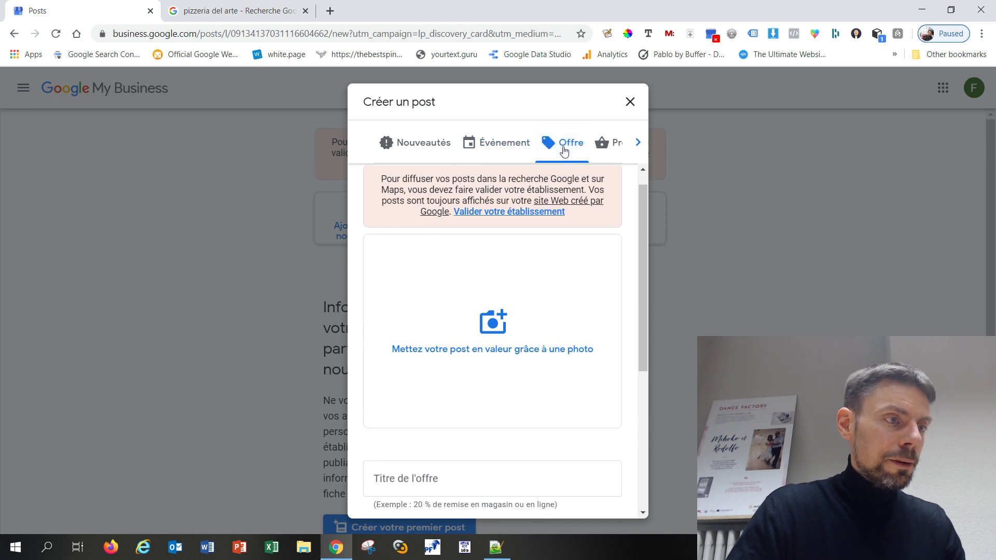
scroll(549, 283, down, 3)
scroll(549, 282, up, 5)
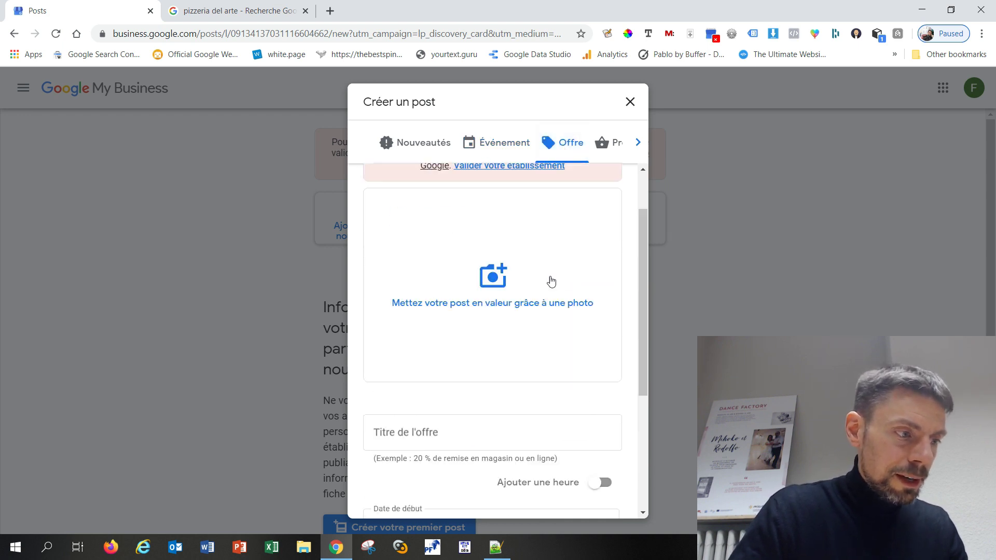
click(615, 149)
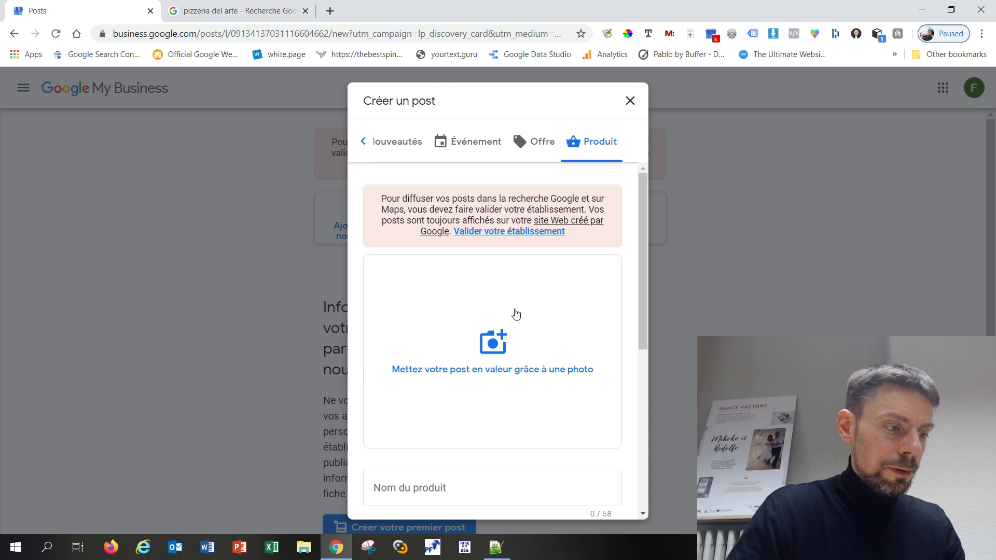
scroll(516, 314, down, 5)
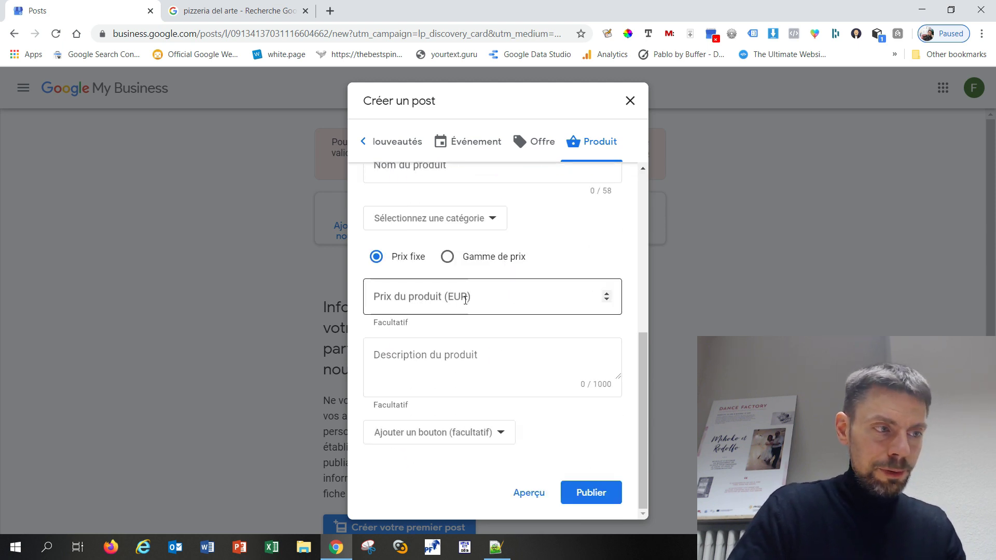
click(479, 259)
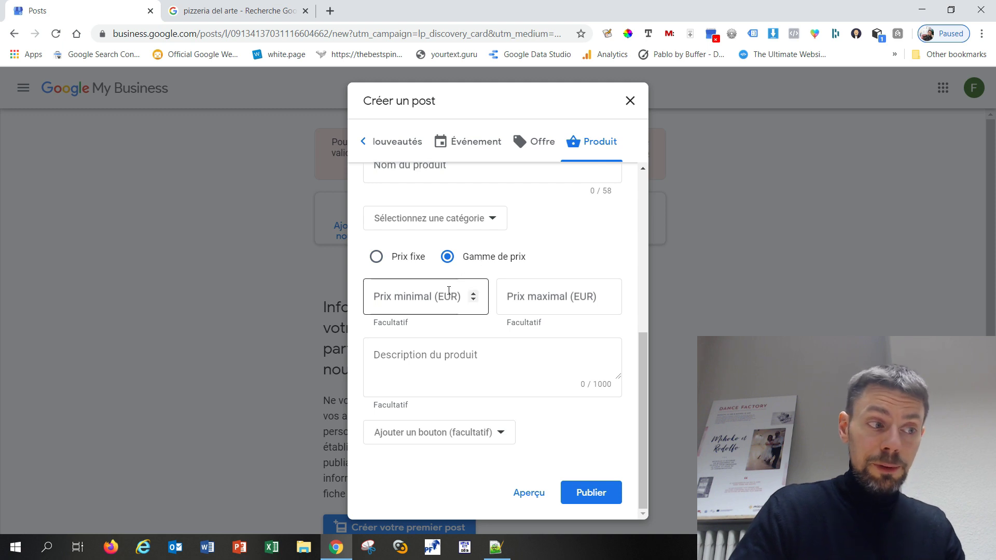
click(435, 300)
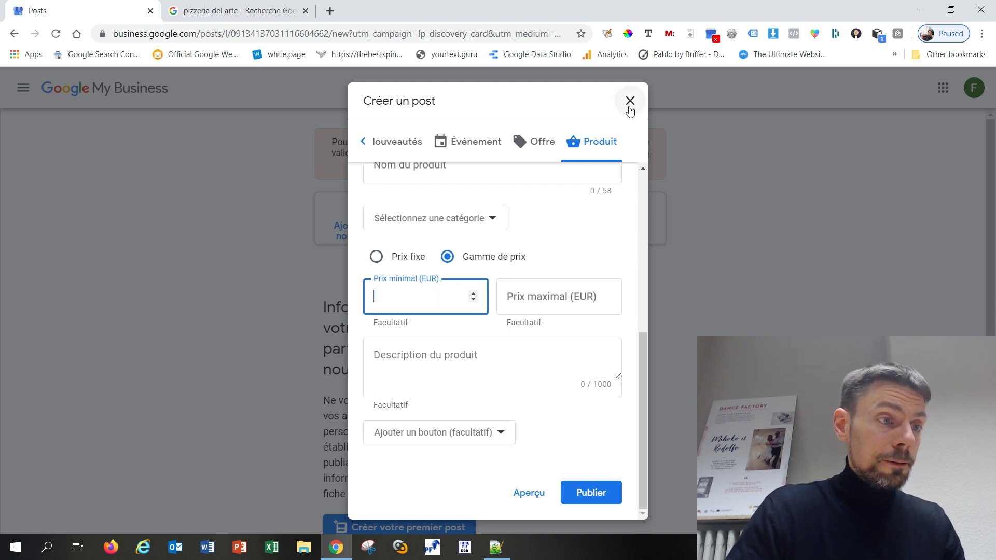
click(629, 104)
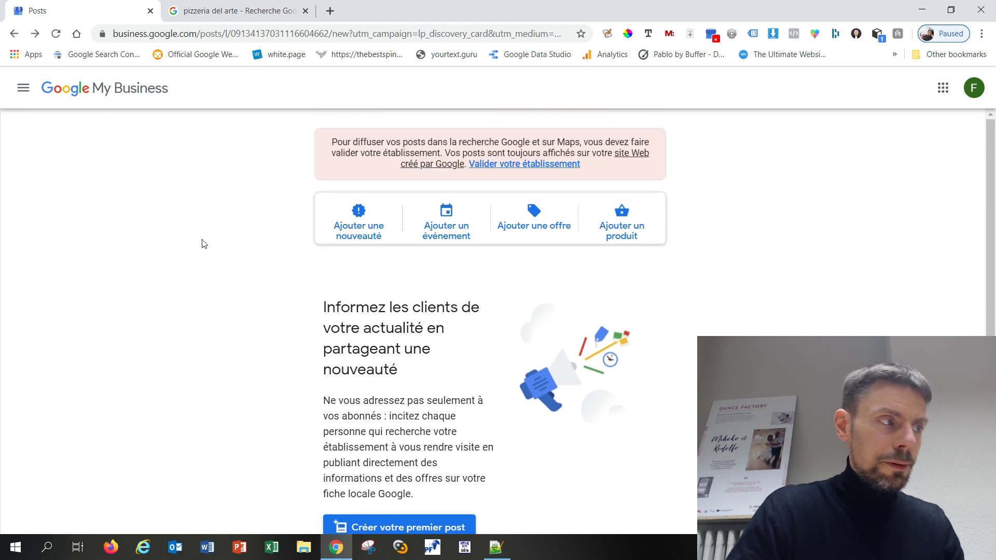
Go back to the Netranker dashboard and scroll to the 40 % profile-completion card
click(14, 34)
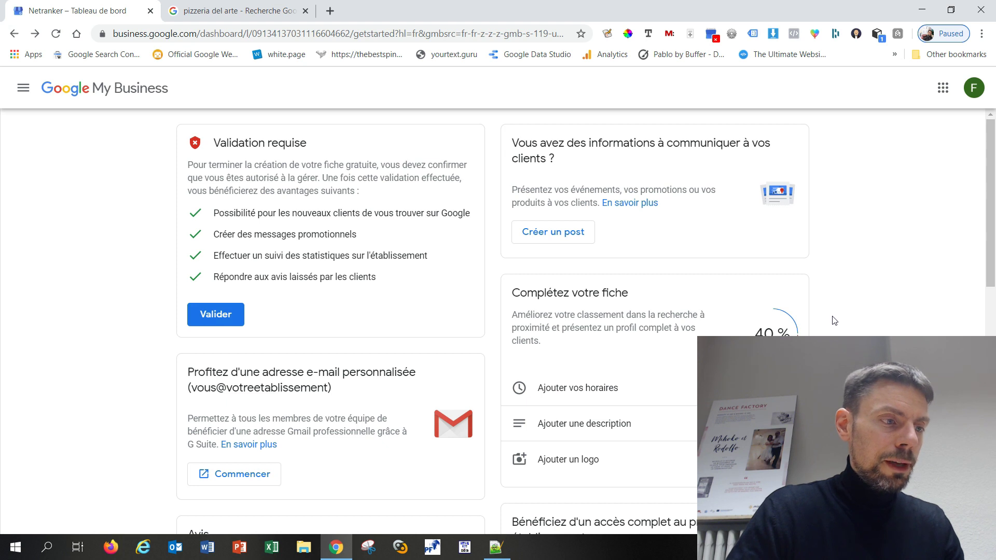
scroll(834, 320, down, 1)
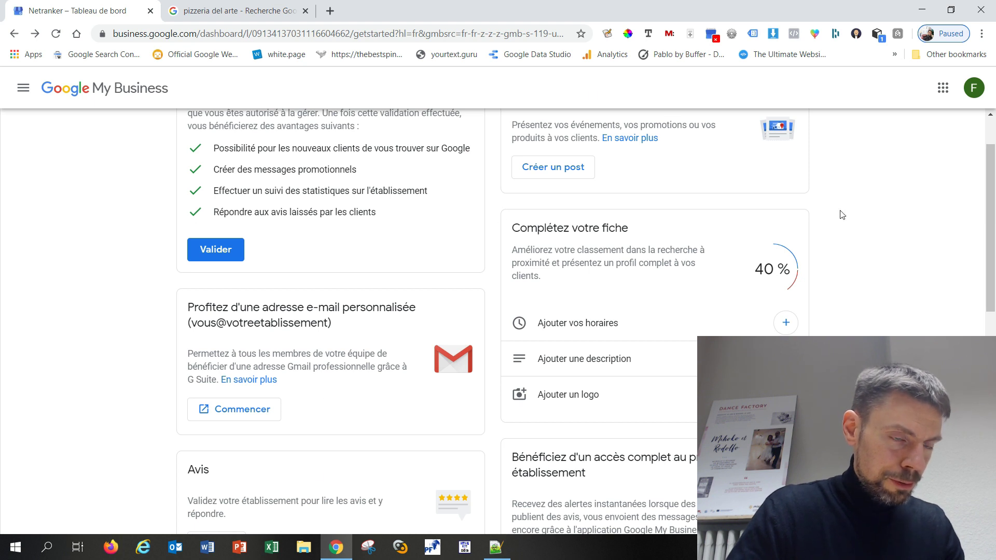
scroll(843, 215, down, 1)
drag(511, 162, 801, 340)
click(825, 337)
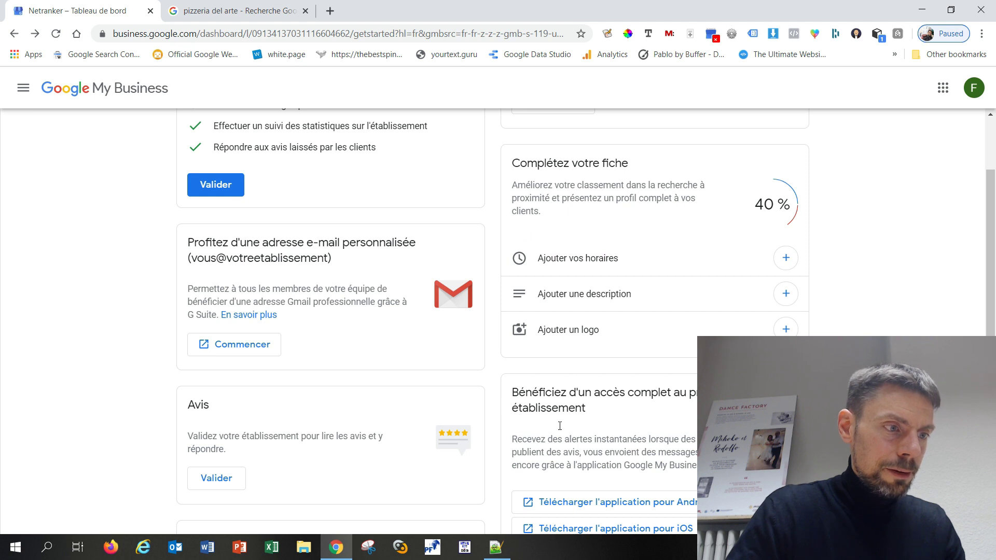
Try Monday's opening and closing times, then set Monday back to closed and cancel
click(610, 260)
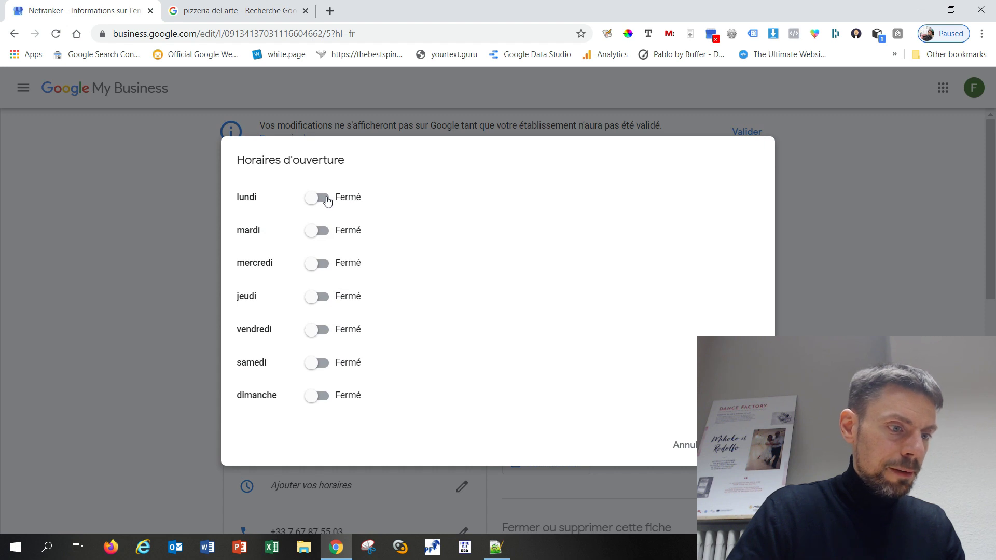
click(340, 201)
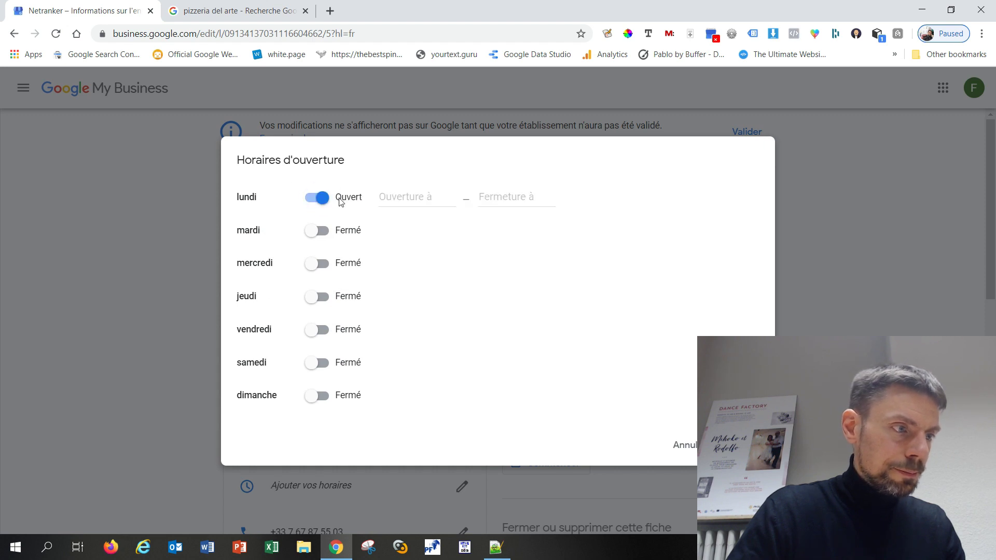
click(424, 202)
click(487, 198)
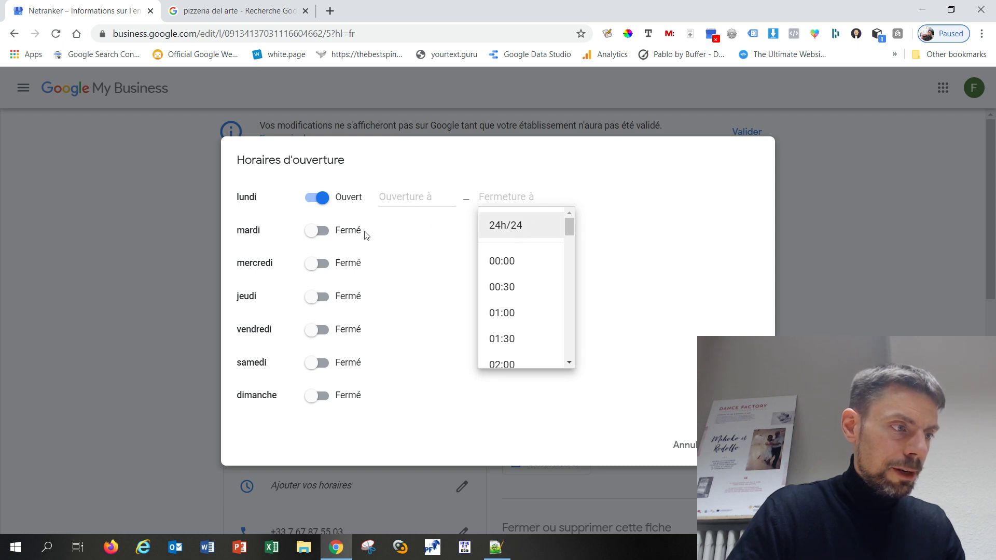
click(316, 198)
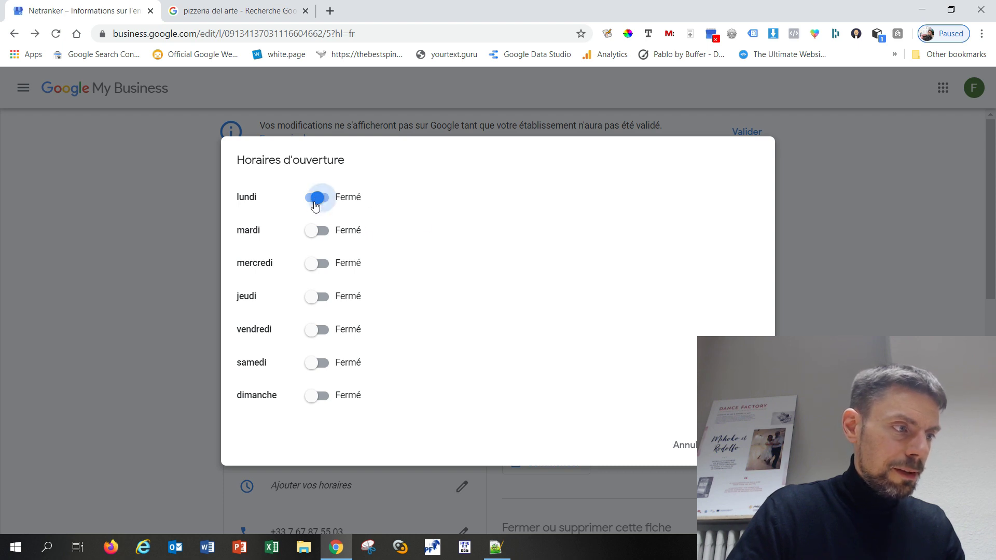
click(687, 446)
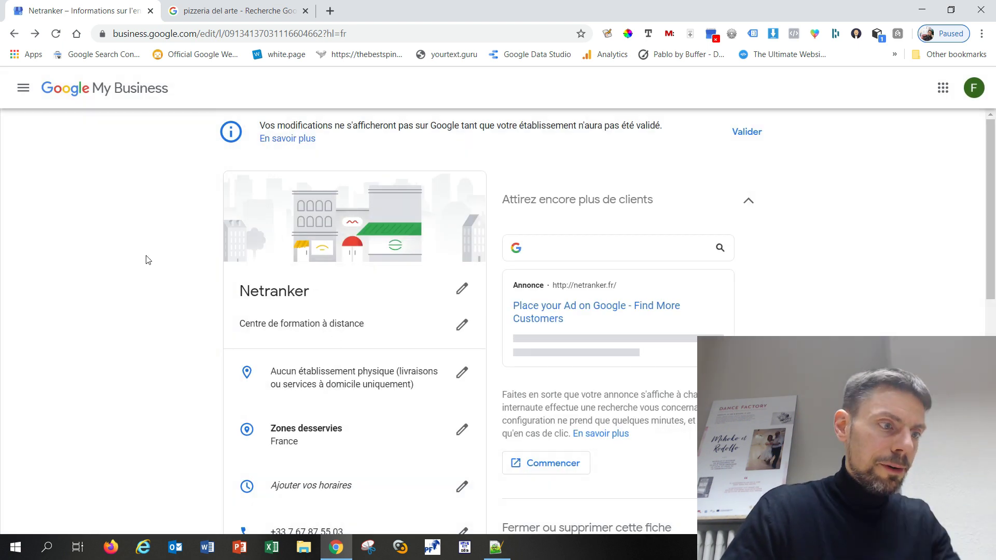
scroll(177, 257, down, 4)
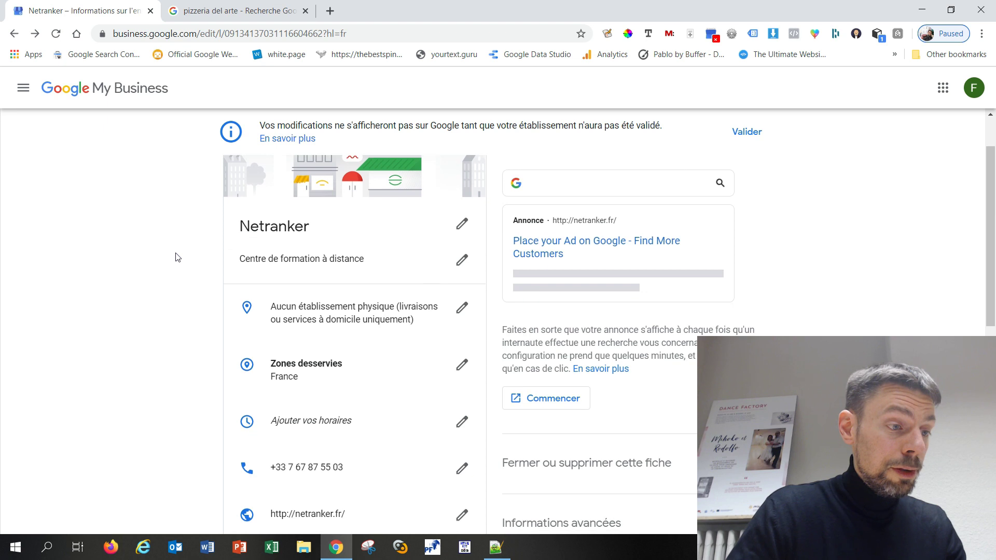
scroll(175, 260, down, 1)
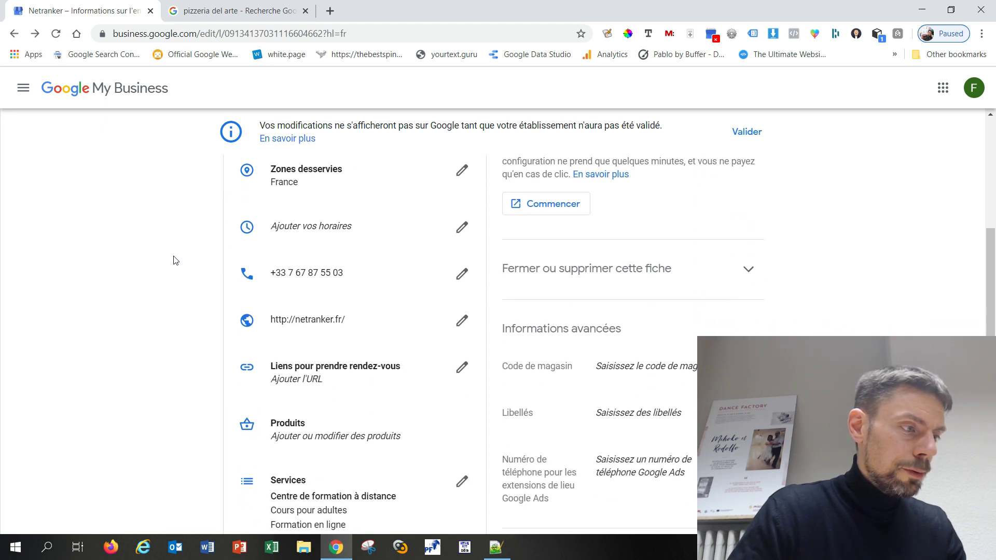
scroll(176, 261, down, 1)
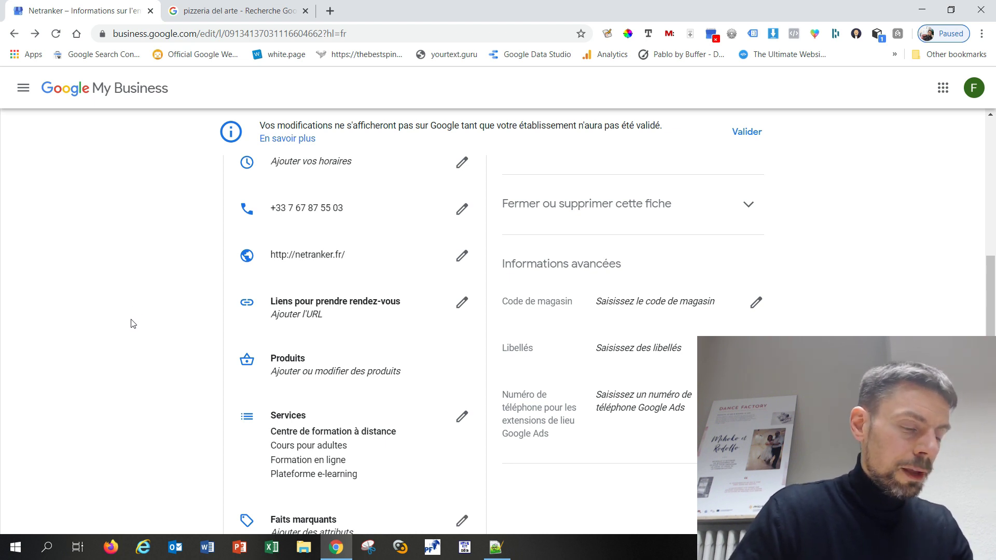
scroll(133, 324, up, 2)
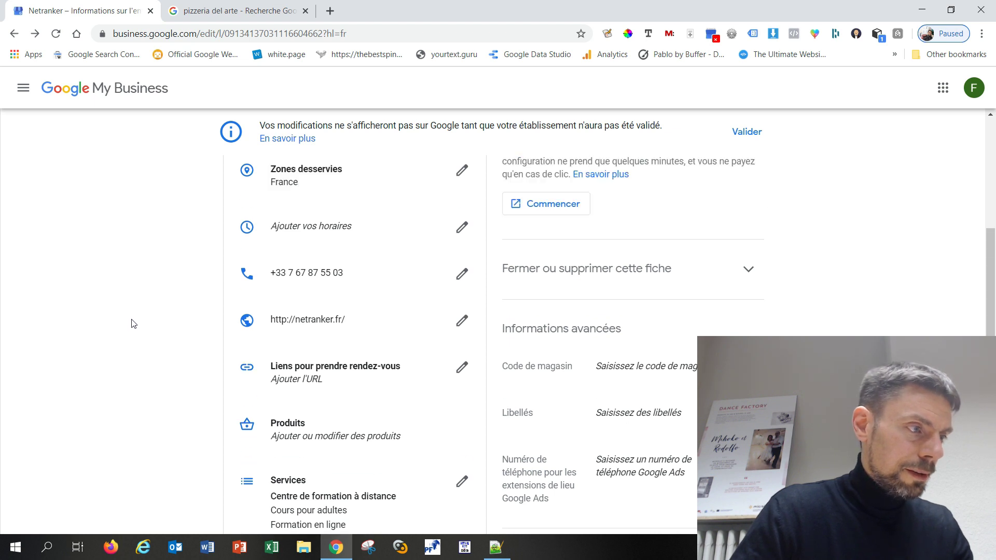
scroll(133, 325, down, 4)
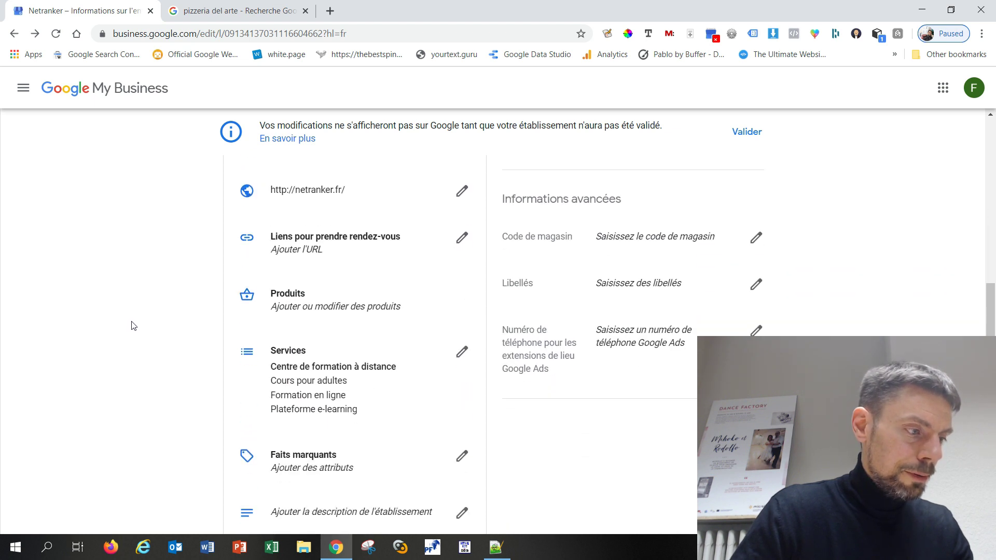
scroll(134, 325, down, 2)
scroll(133, 325, up, 10)
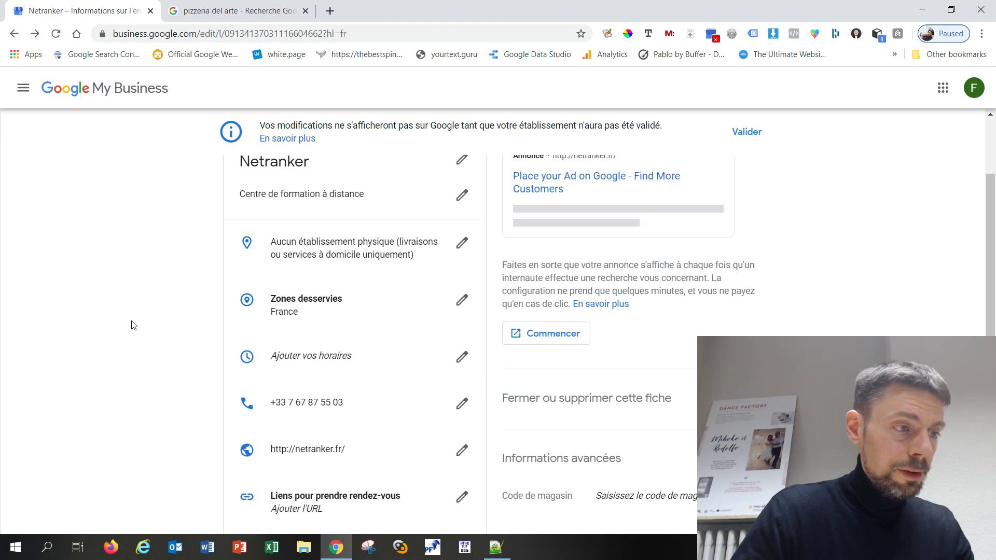
scroll(133, 325, up, 2)
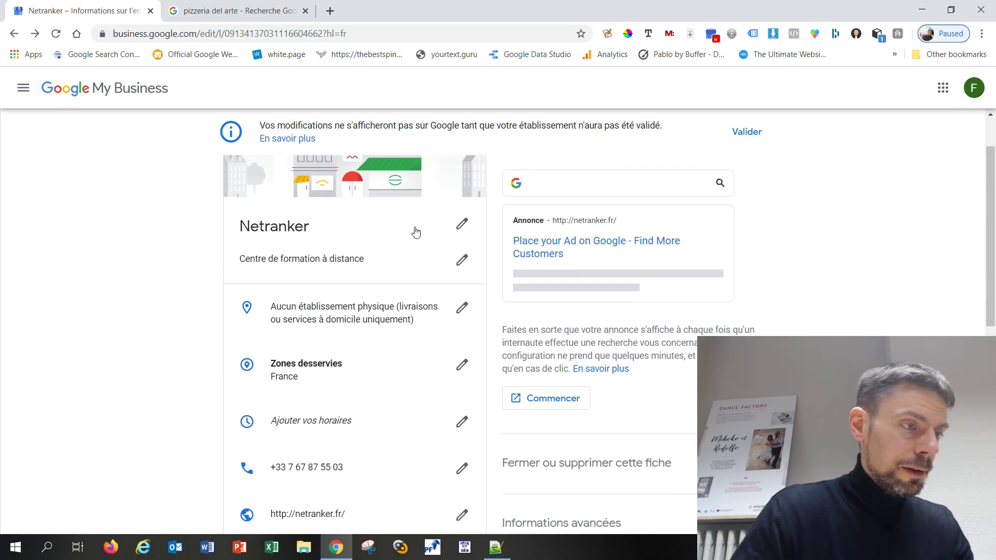
scroll(391, 249, up, 2)
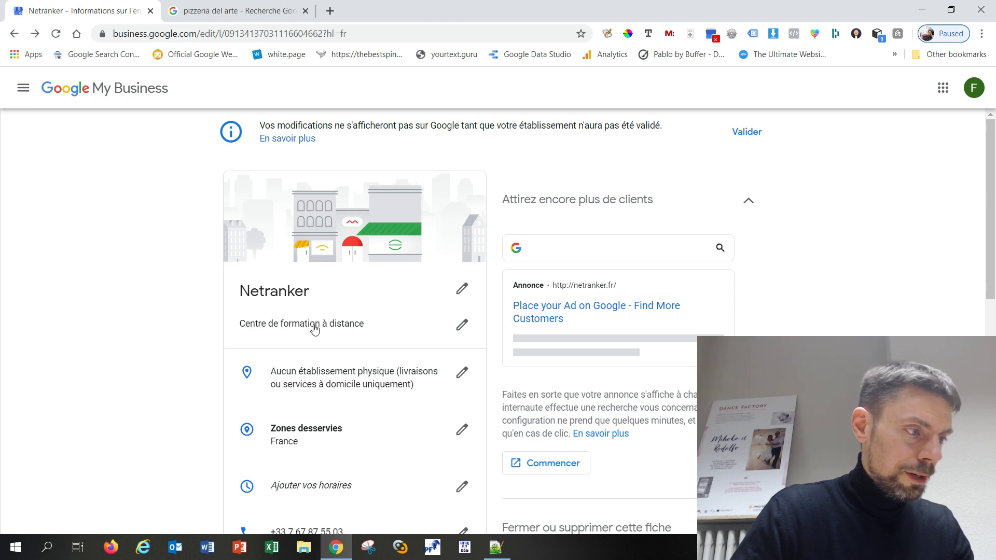
scroll(140, 330, down, 3)
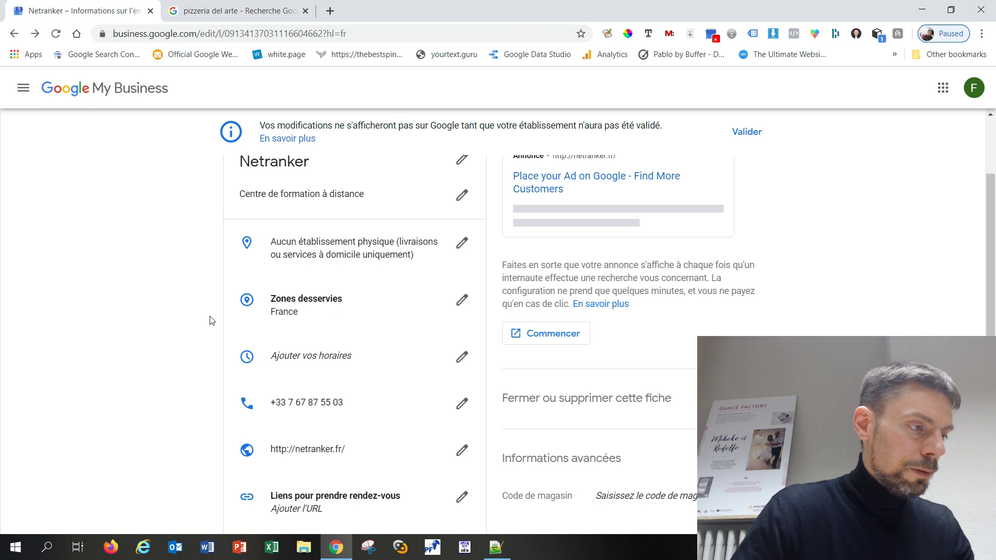
scroll(216, 358, down, 4)
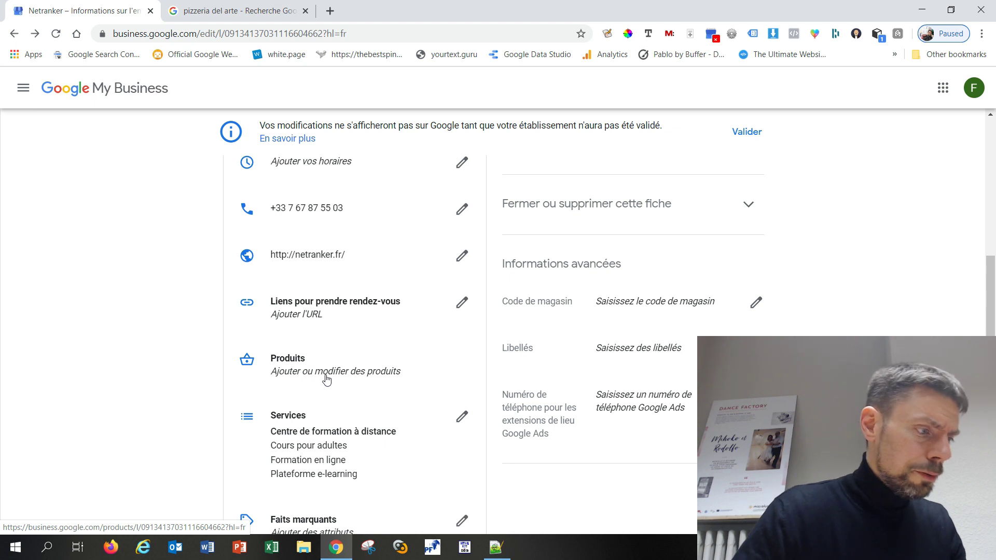
scroll(363, 378, down, 3)
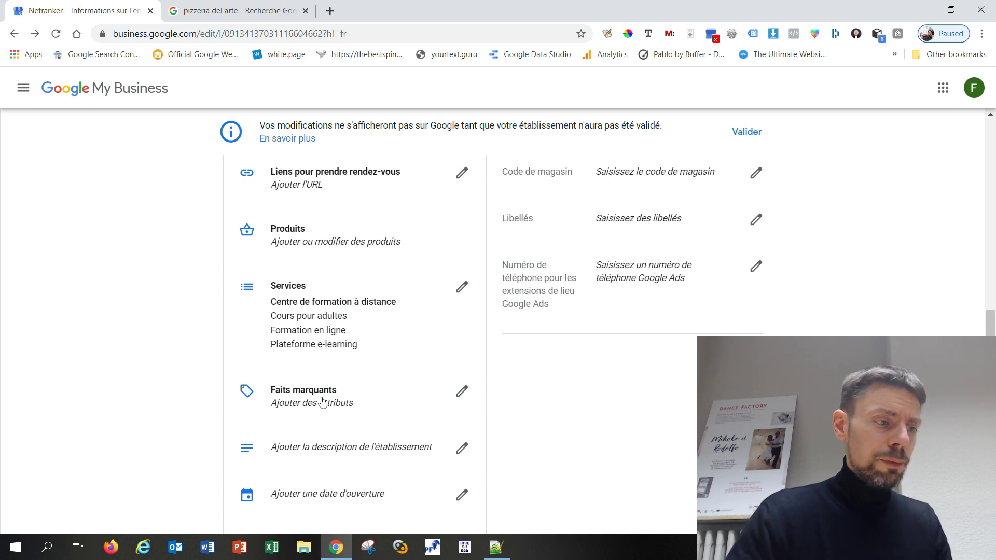
click(322, 402)
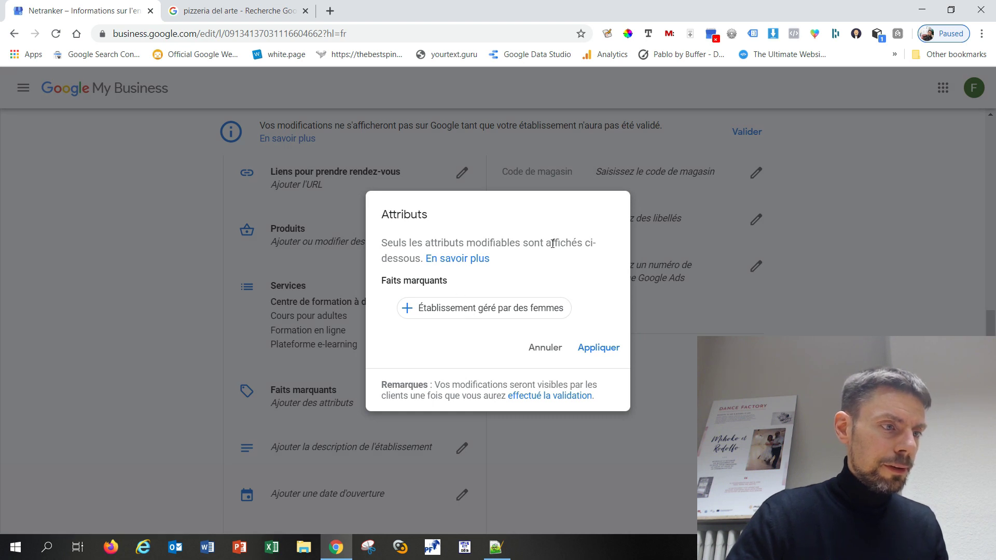
click(407, 310)
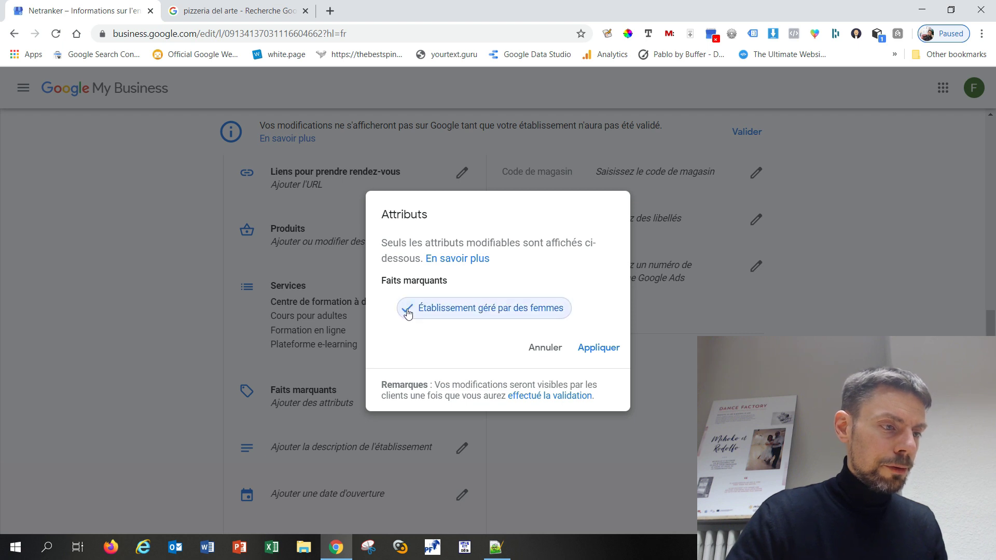
click(407, 310)
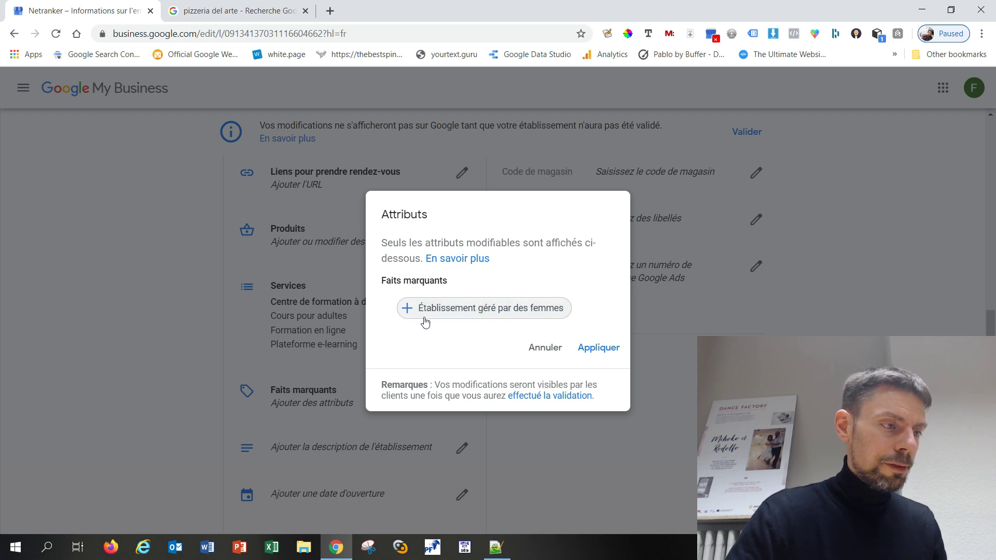
click(545, 347)
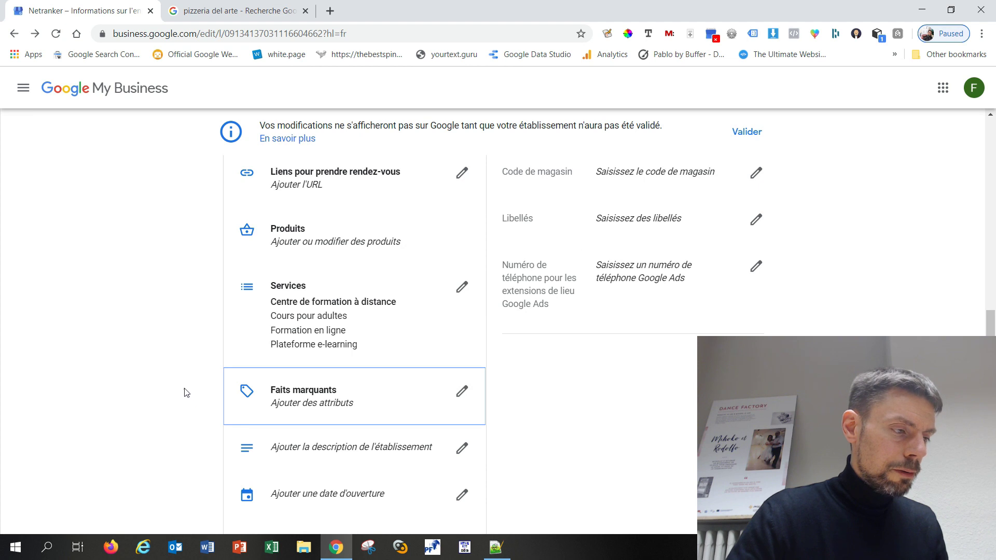
scroll(185, 393, down, 2)
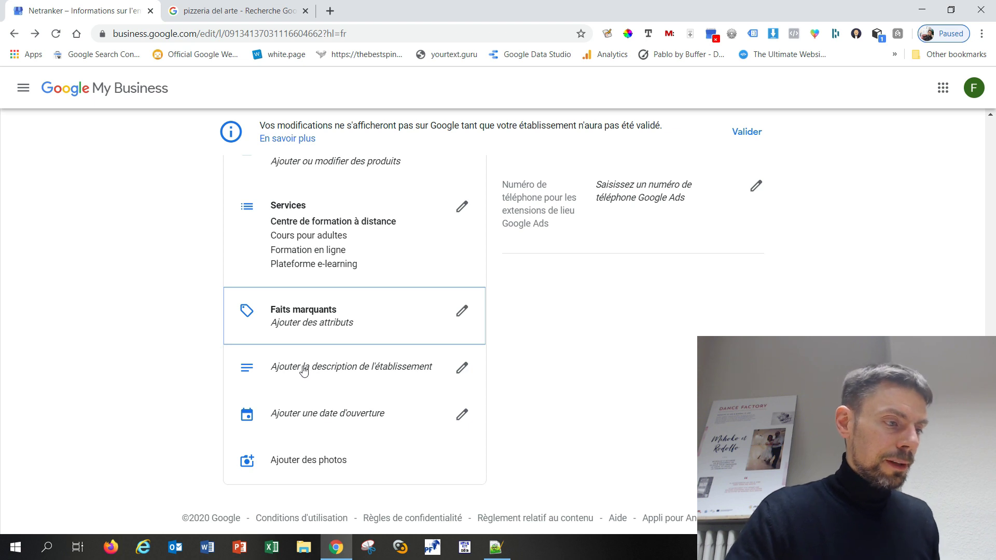
click(284, 368)
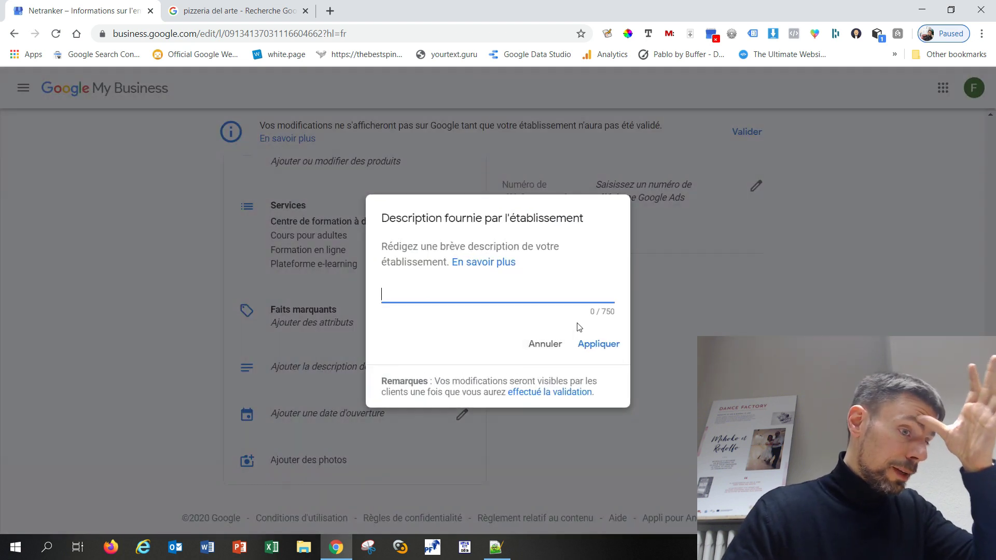
click(544, 348)
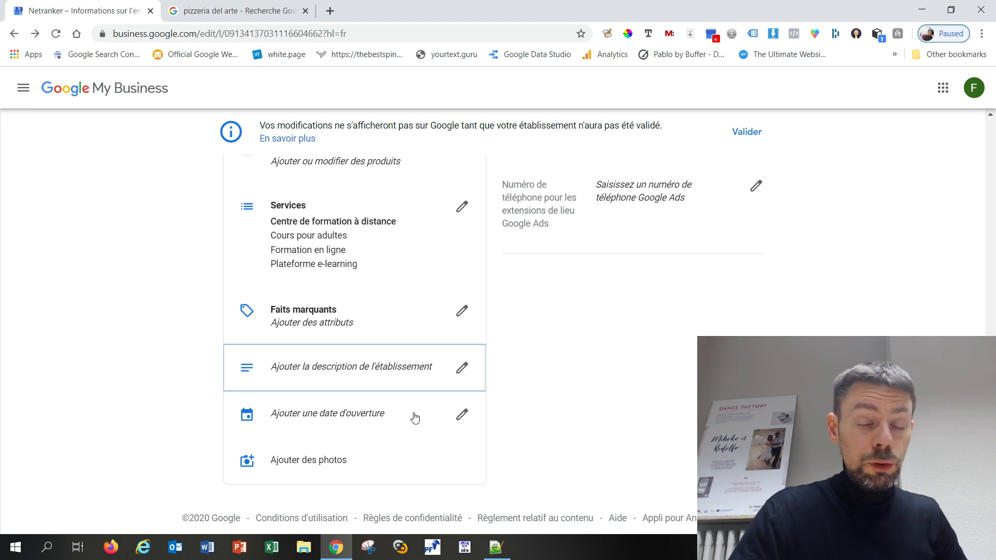
scroll(633, 404, up, 4)
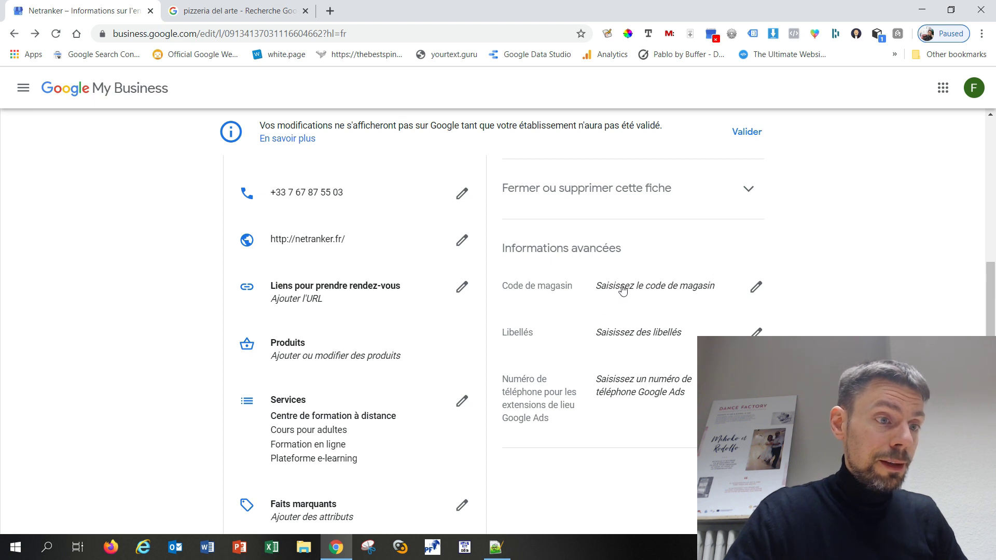
scroll(622, 289, up, 6)
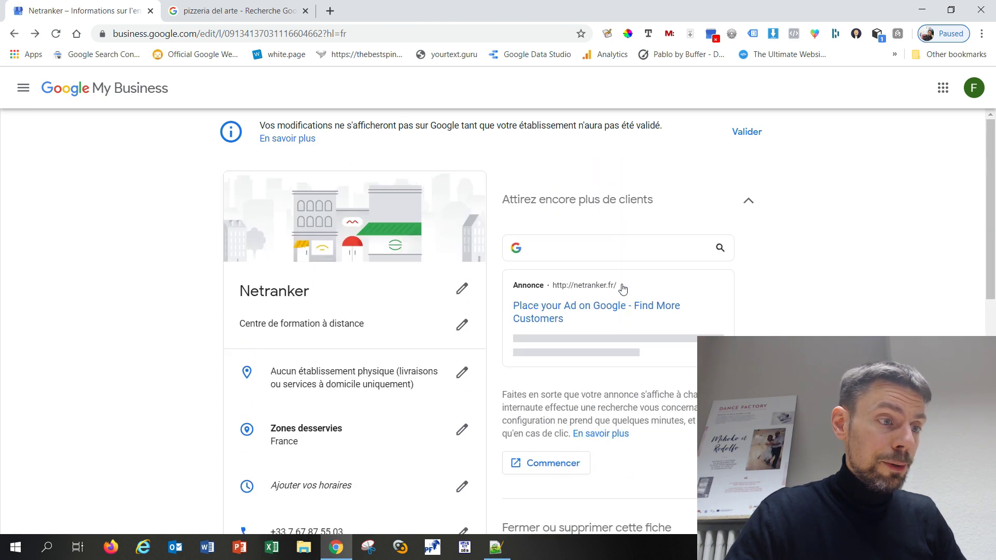
scroll(623, 288, down, 10)
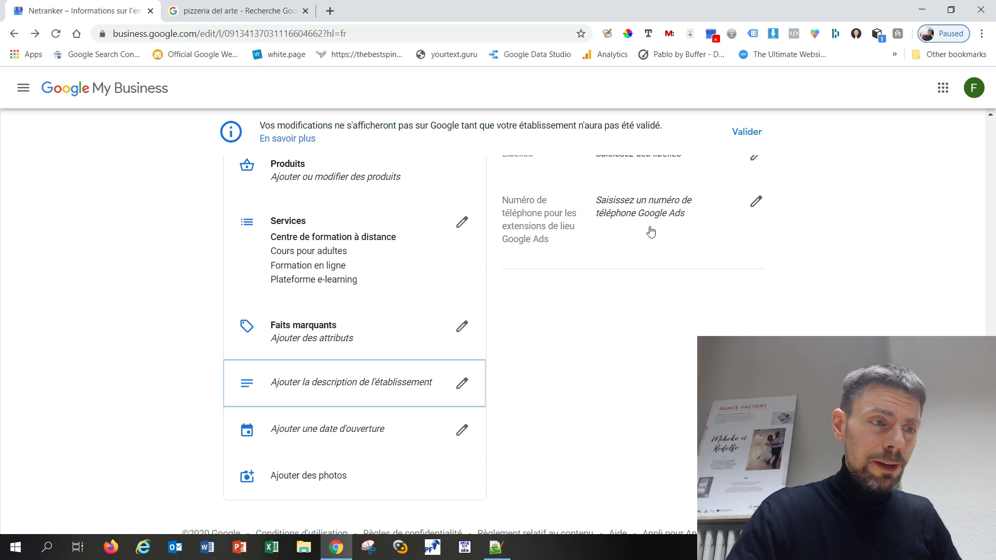
scroll(529, 362, down, 1)
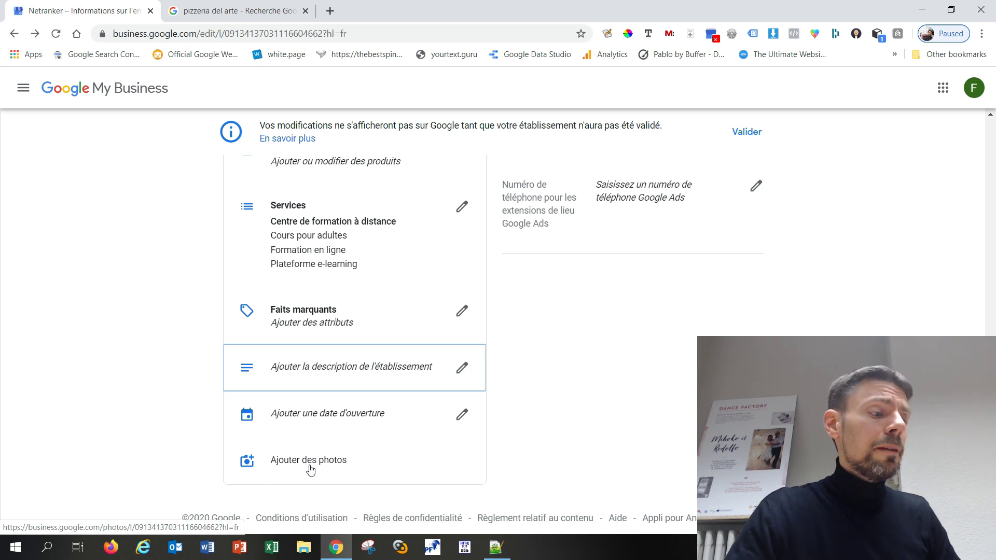
Go to Photos, dismiss the tip, and review the Logo, Couverture and Vidéo cards
click(311, 468)
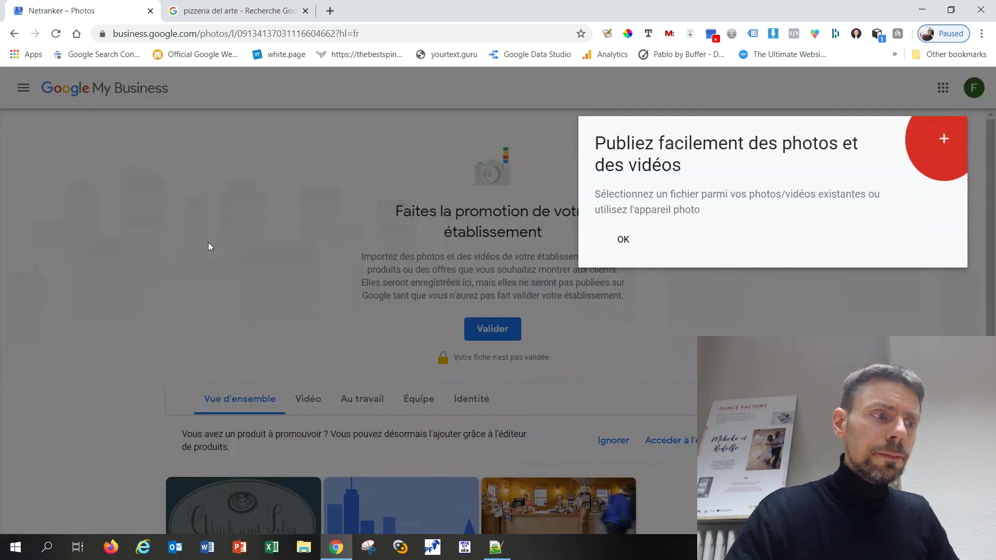
click(623, 240)
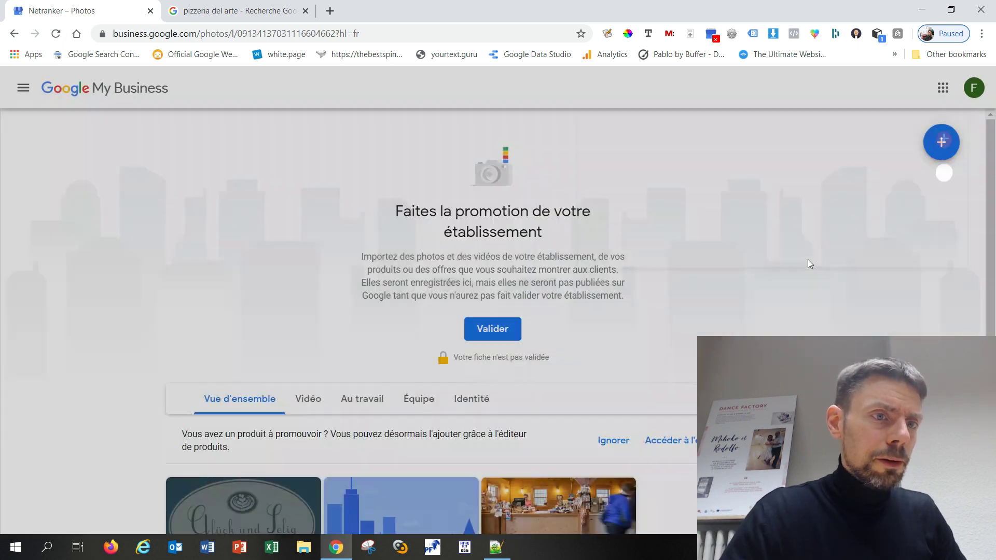
scroll(229, 269, down, 3)
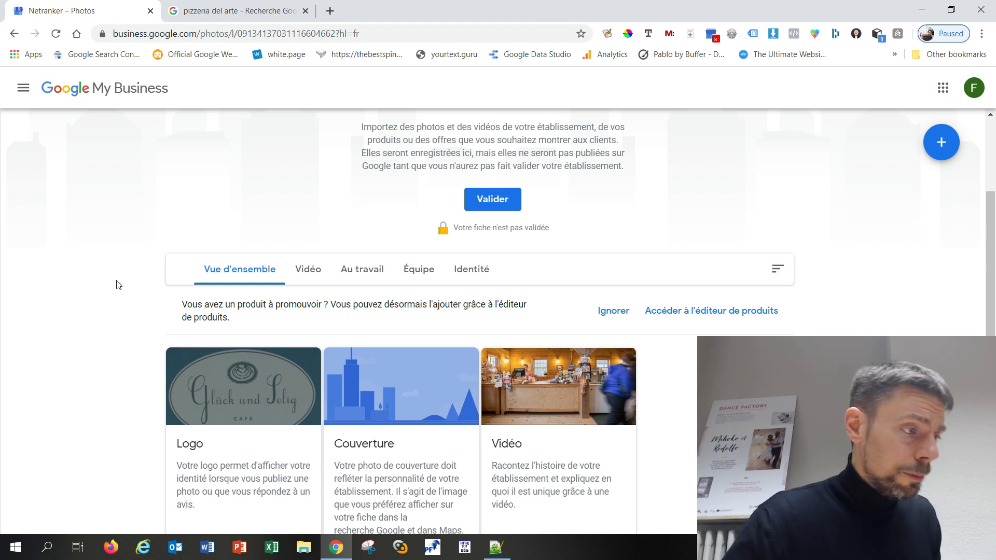
scroll(120, 290, down, 1)
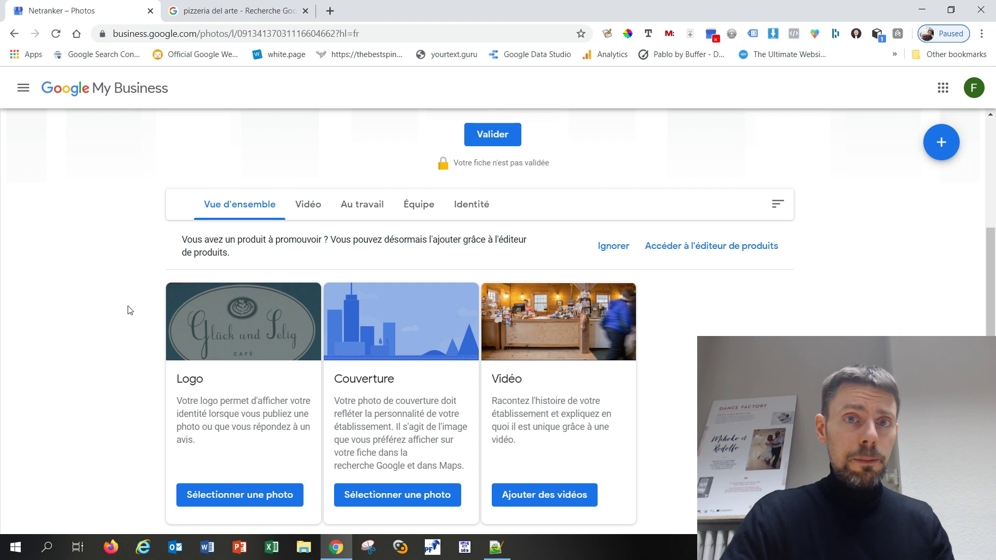
scroll(131, 305, down, 1)
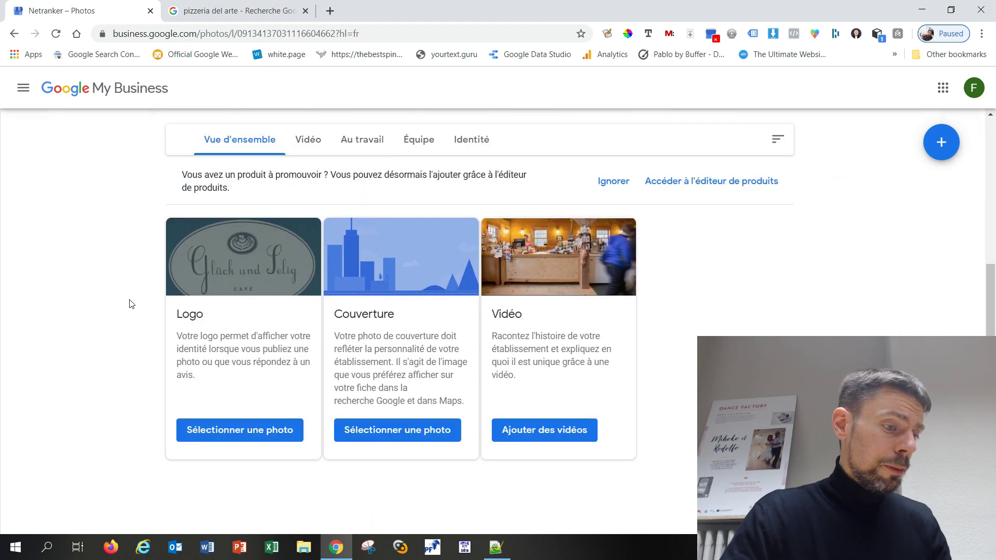
scroll(126, 306, up, 1)
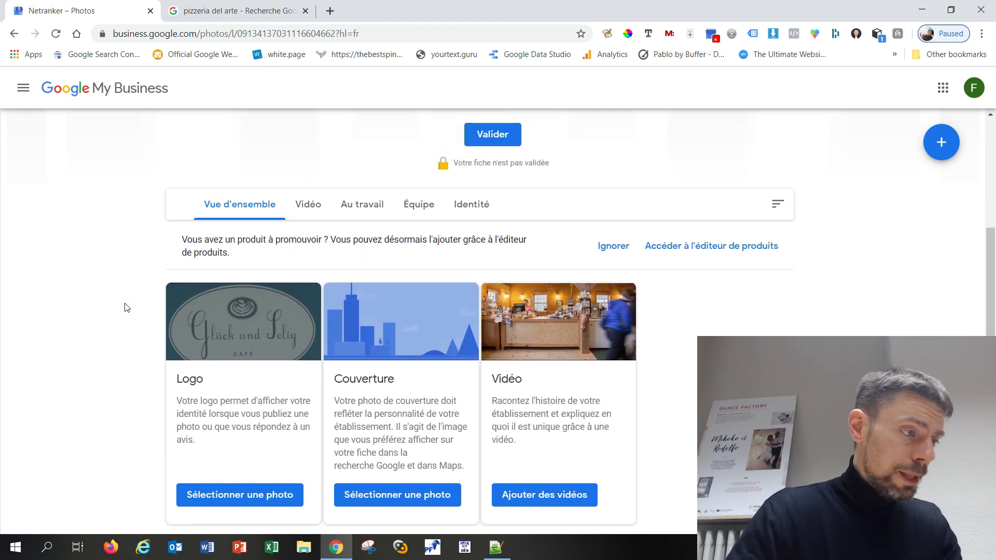
scroll(126, 307, down, 1)
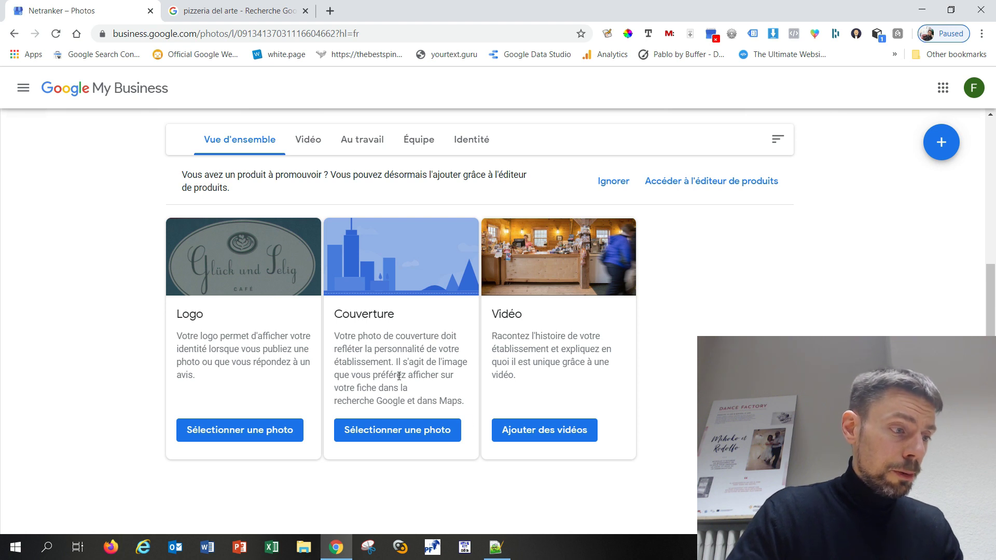
drag(397, 362, 468, 403)
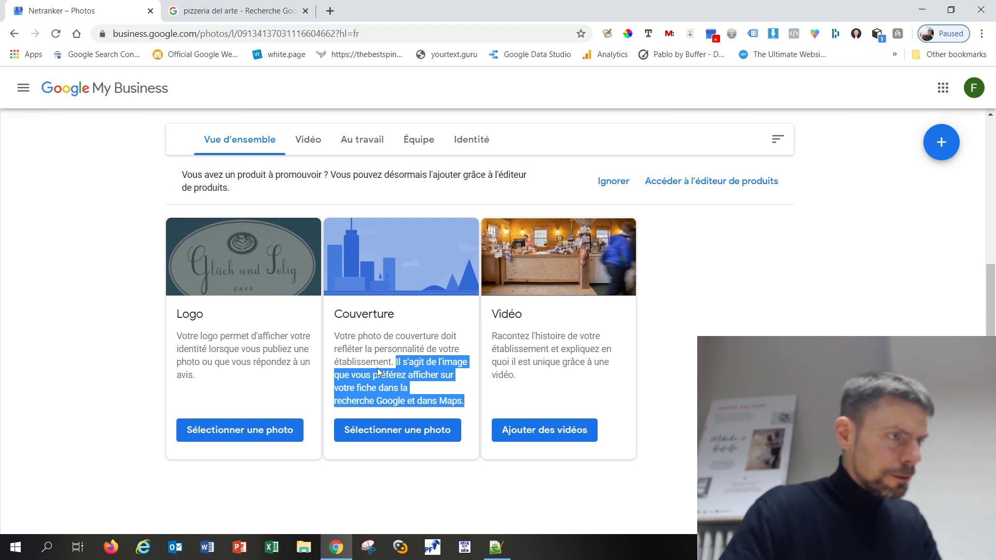
click(123, 400)
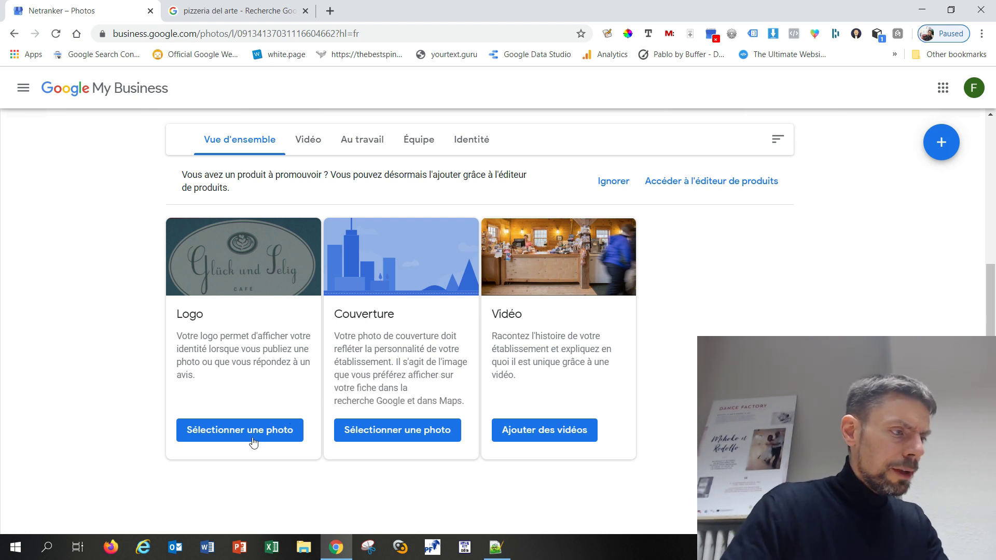
click(251, 438)
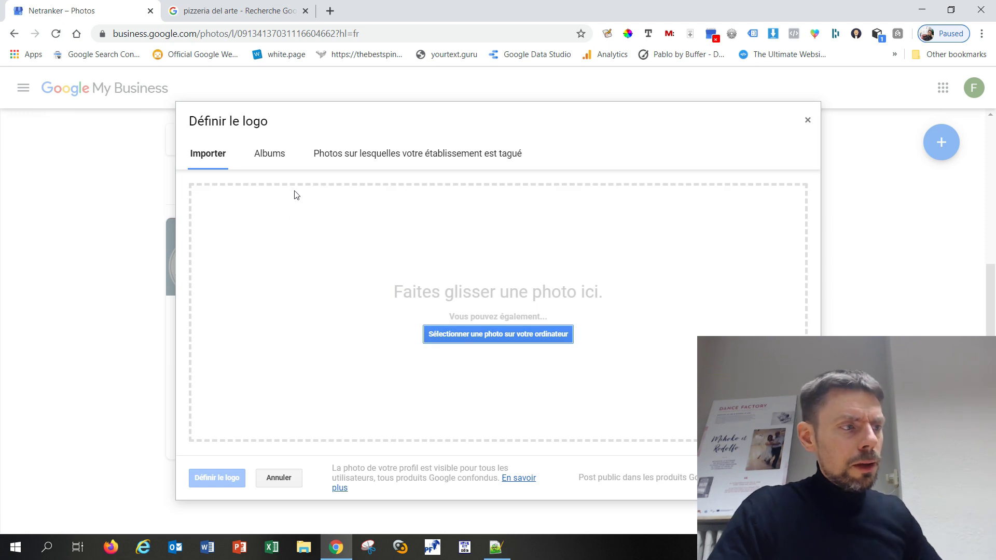
click(260, 162)
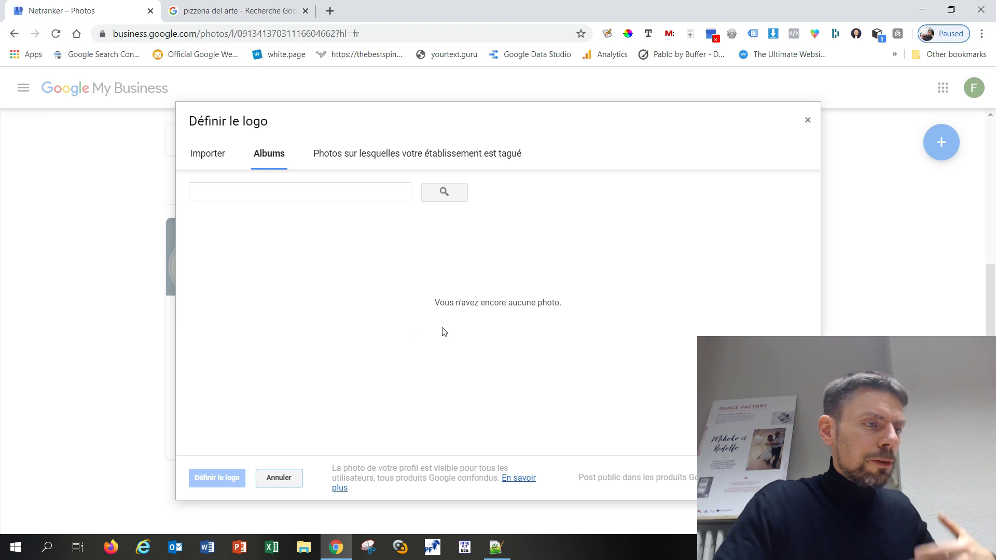
click(378, 160)
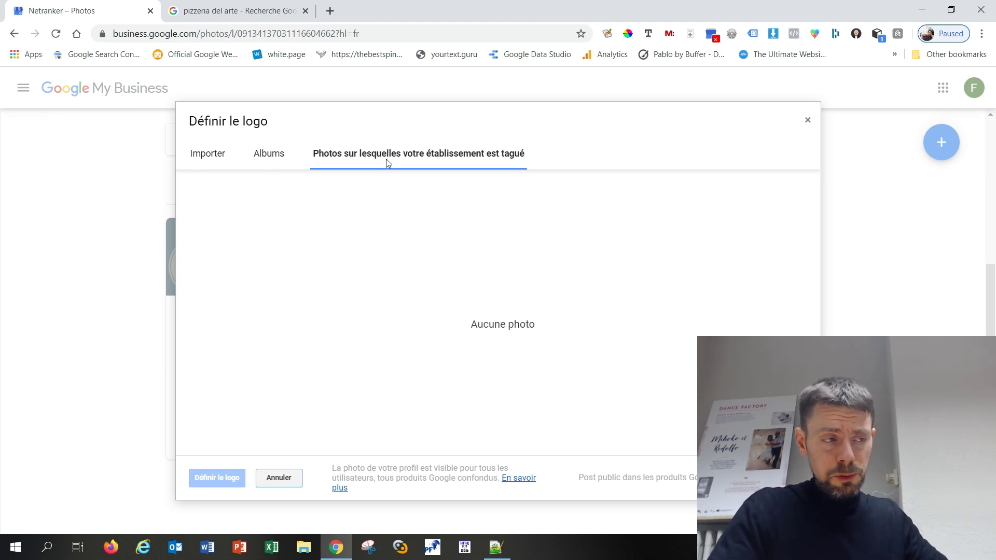
click(220, 162)
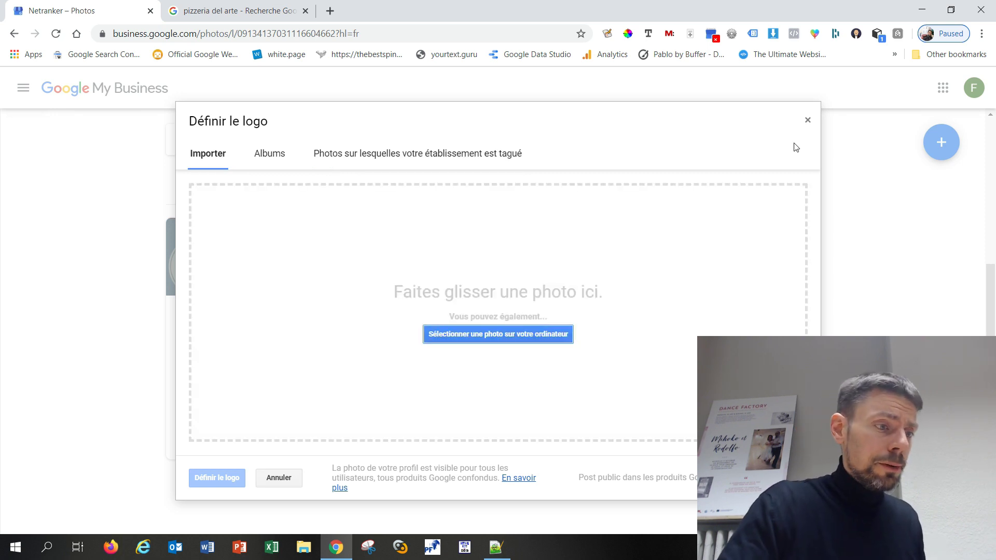
click(808, 120)
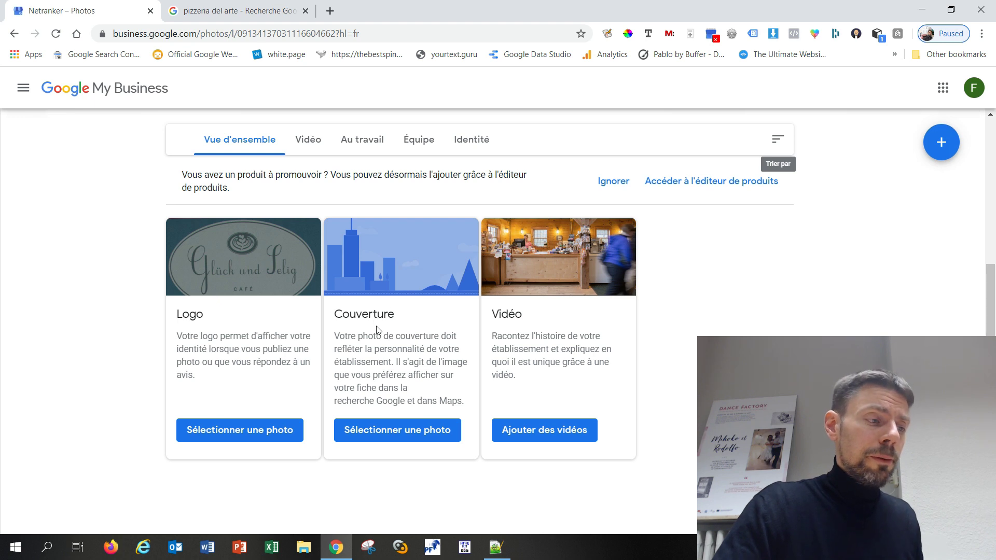
Browse the Au travail and Équipe photo categories, ending on Identité's Logo and Couverture cards
click(371, 141)
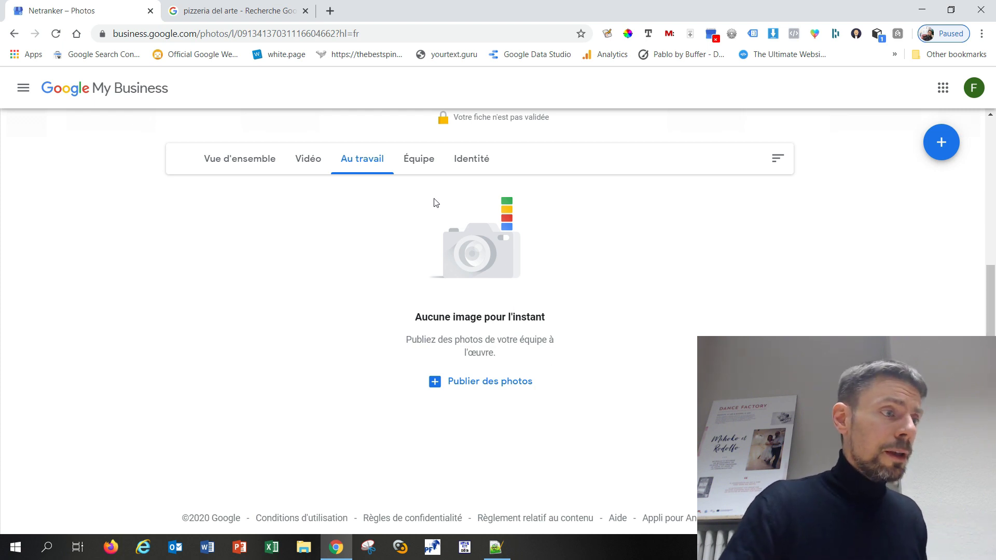
click(414, 165)
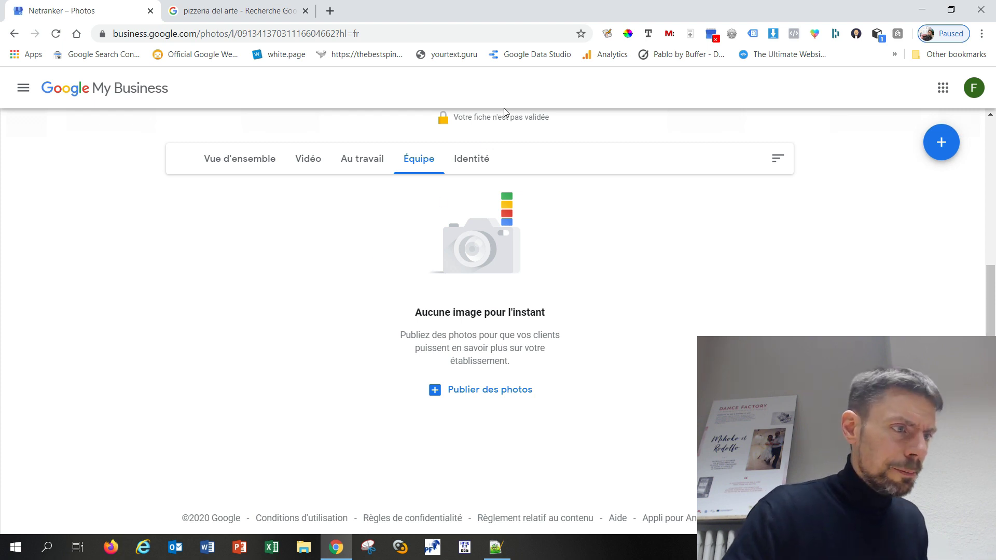
click(472, 164)
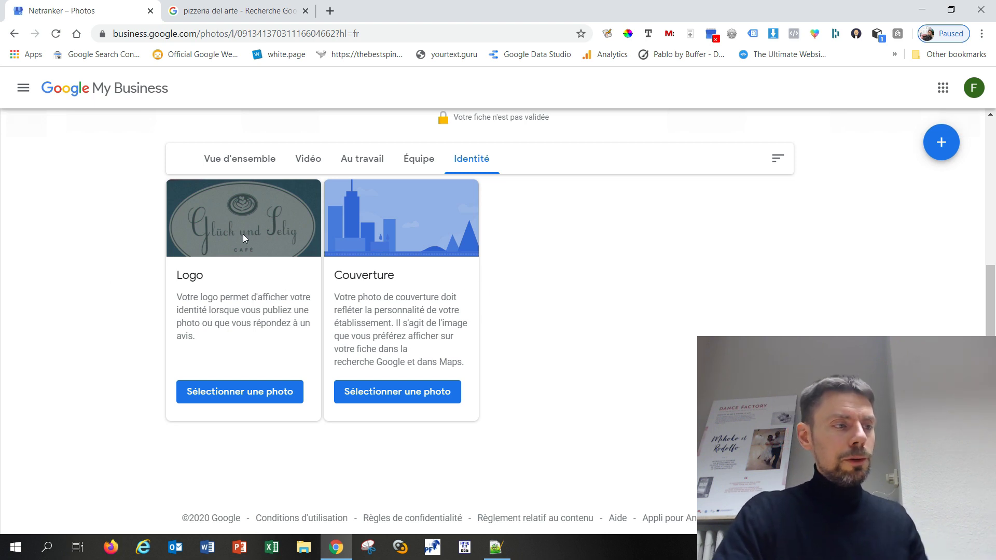
scroll(634, 342, up, 3)
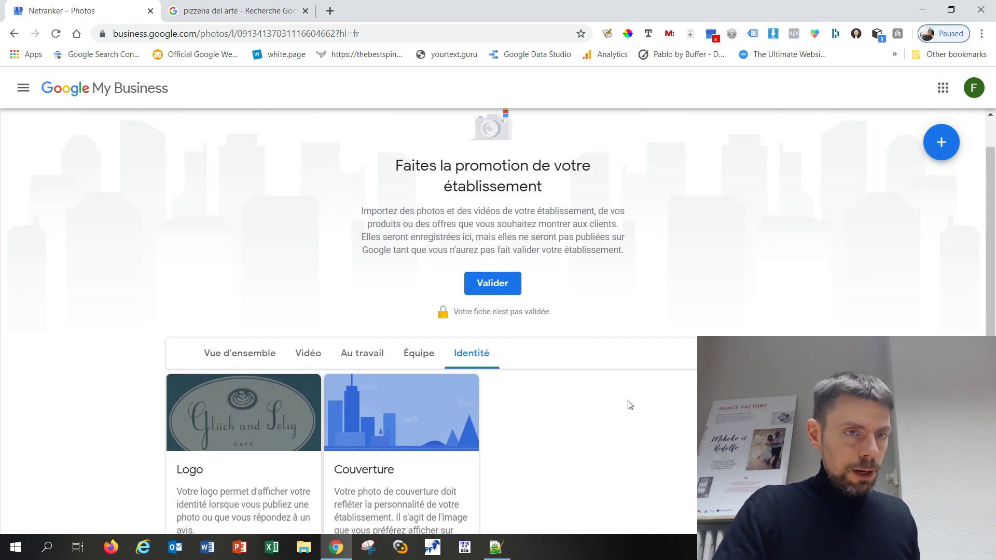
scroll(629, 405, down, 2)
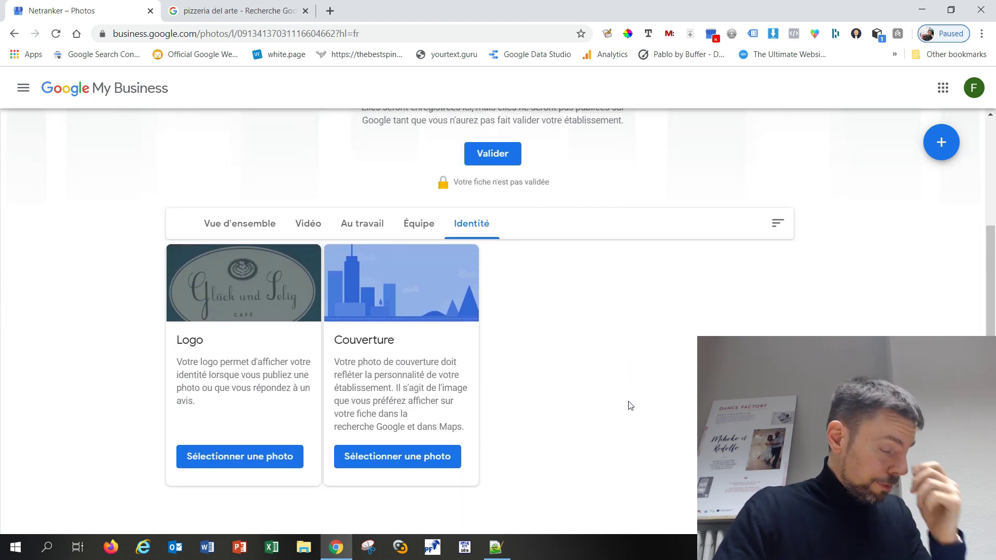
scroll(590, 403, up, 1)
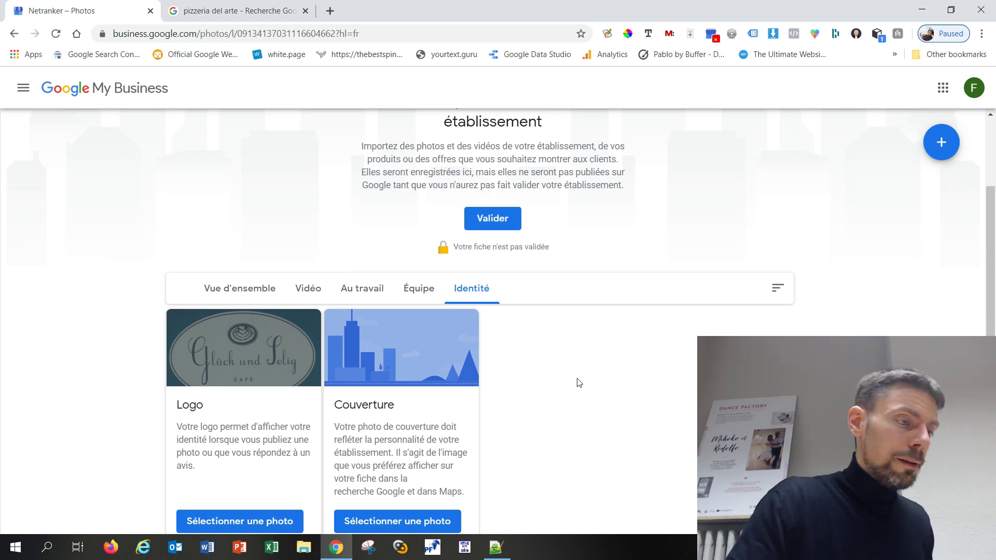
scroll(580, 383, up, 1)
scroll(575, 397, up, 1)
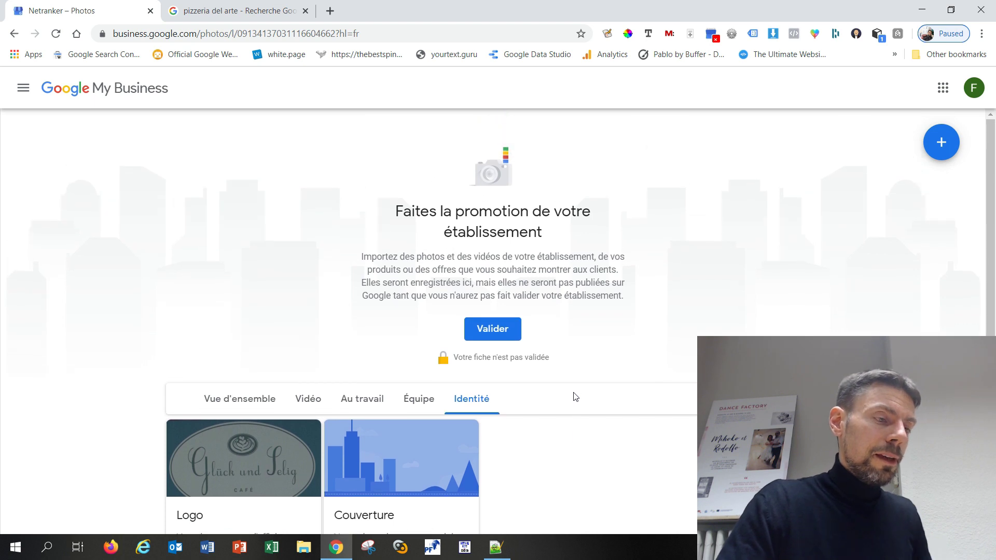
scroll(578, 395, down, 4)
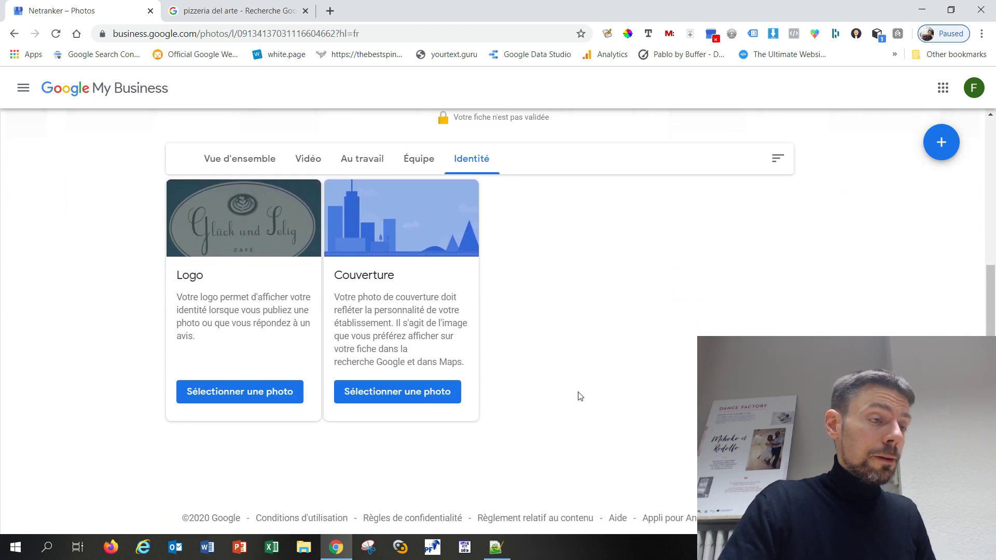
scroll(580, 395, up, 1)
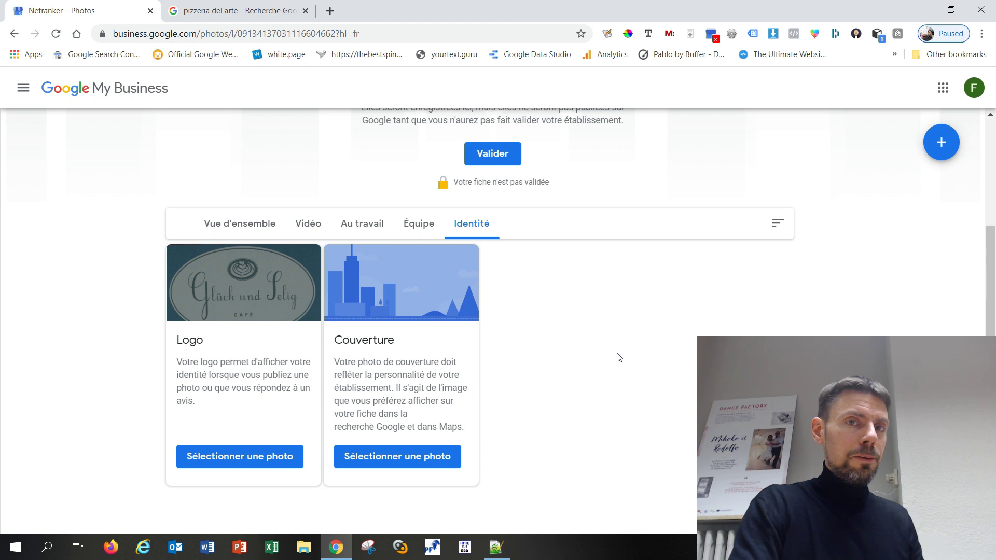
click(311, 223)
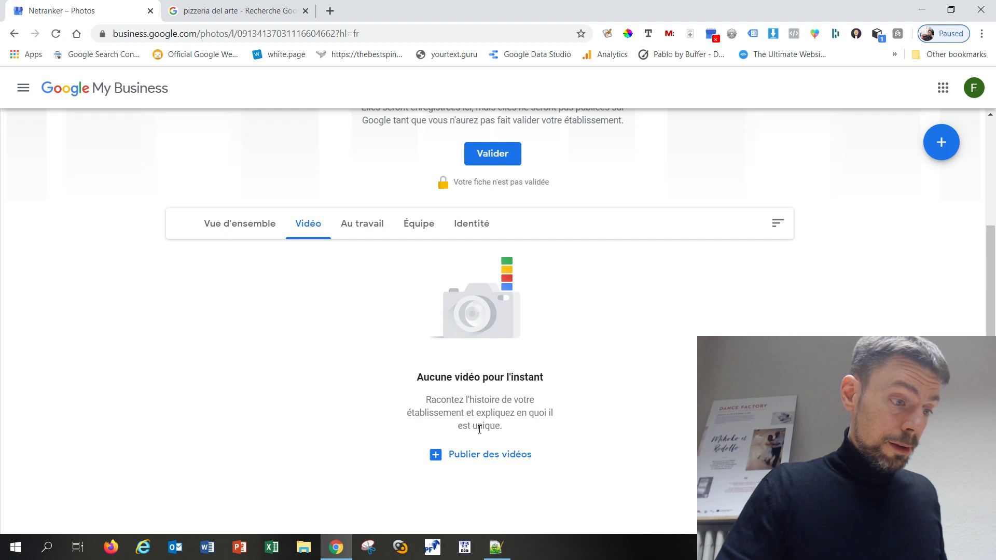
click(476, 456)
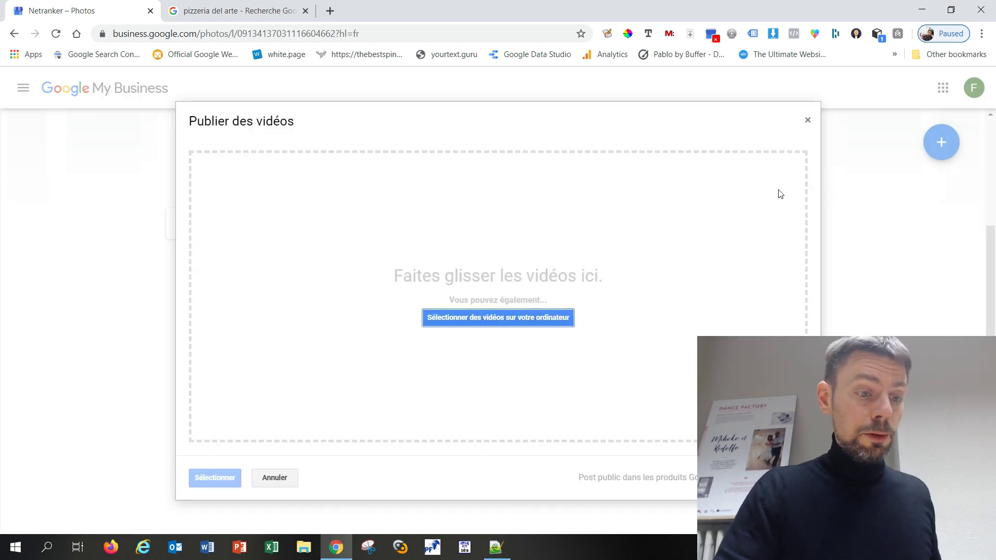
click(809, 121)
scroll(299, 361, up, 3)
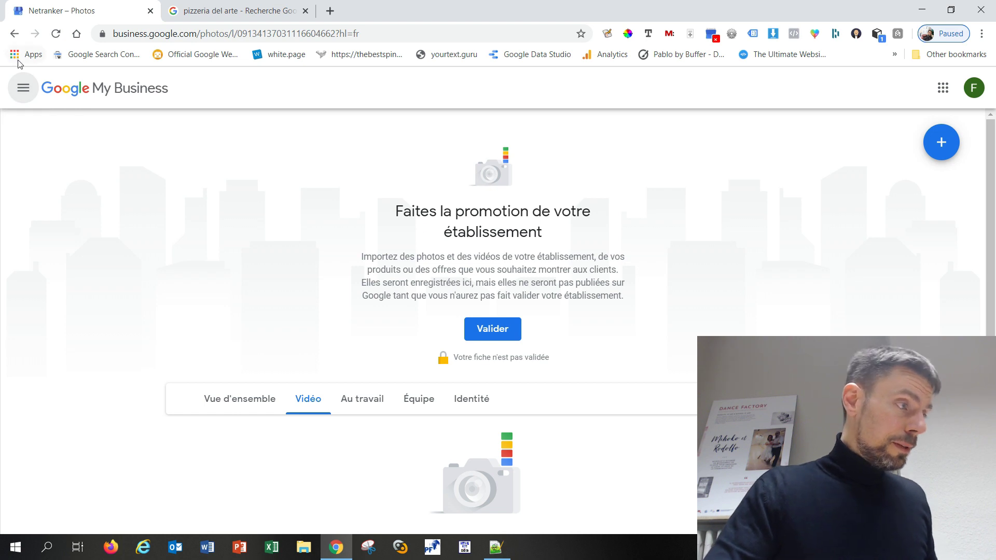
Visit the dashboard and Posts sections from the navigation menu, closing their pop-ups
click(23, 89)
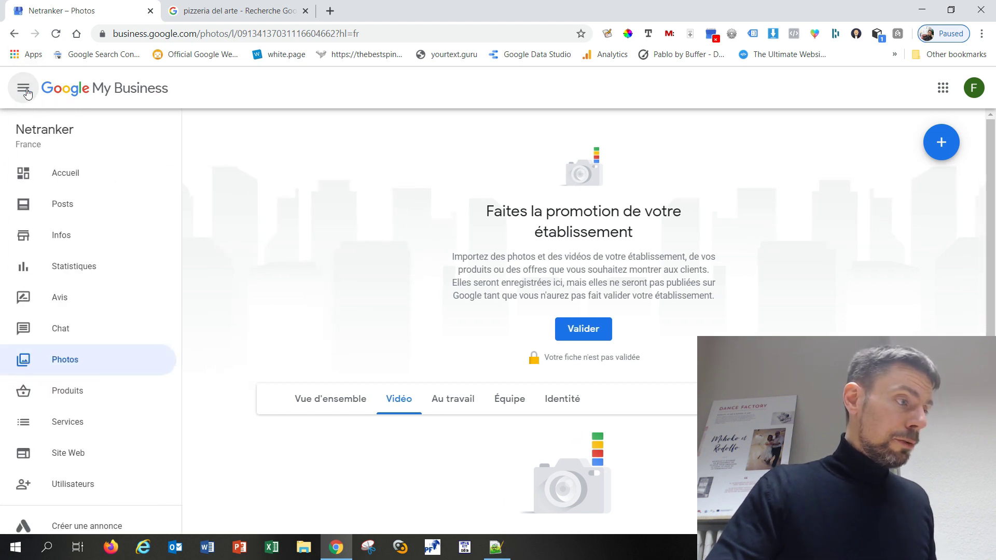
click(87, 175)
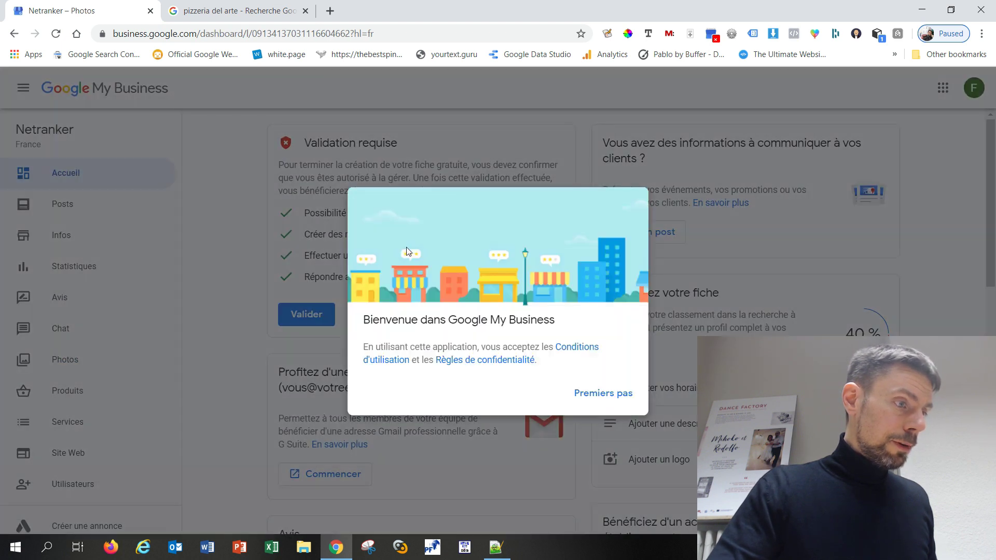
click(621, 401)
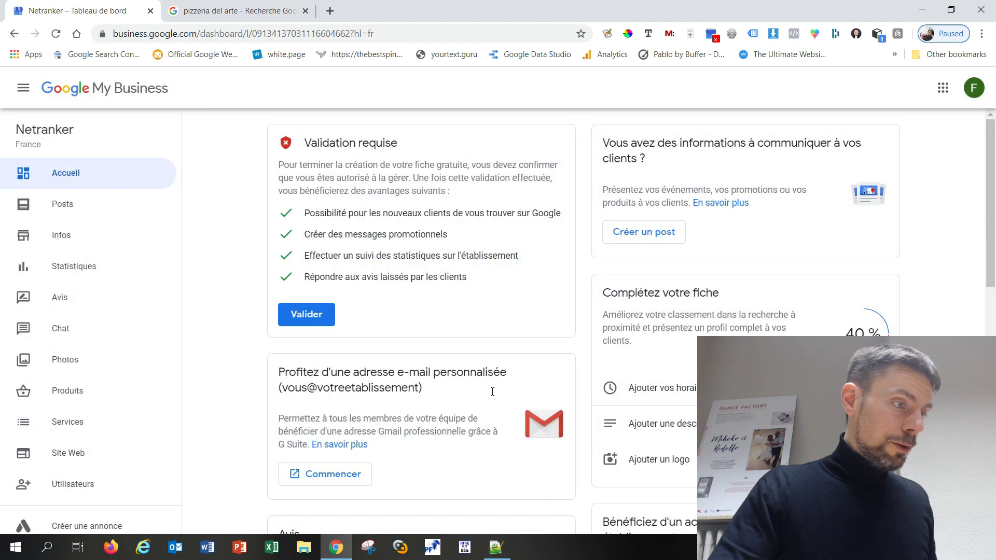
click(75, 212)
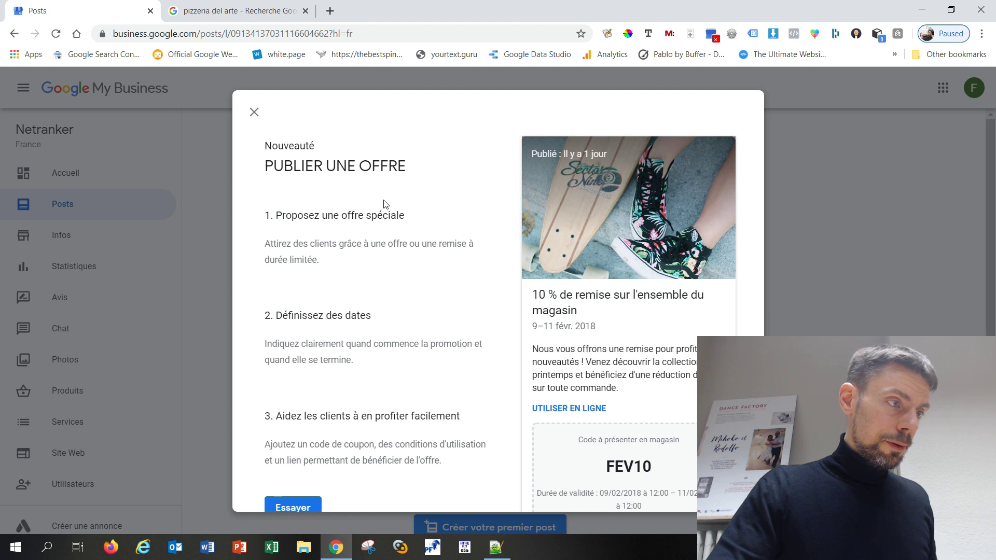
click(254, 112)
Visit the Infos, Statistiques, Avis, Chat and Photos sections, then open Produits
click(83, 238)
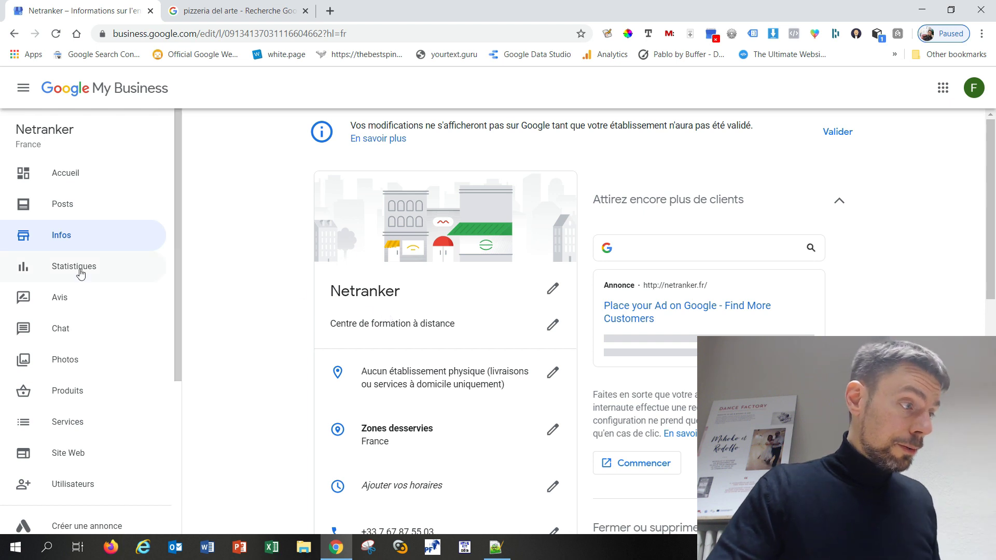
click(96, 273)
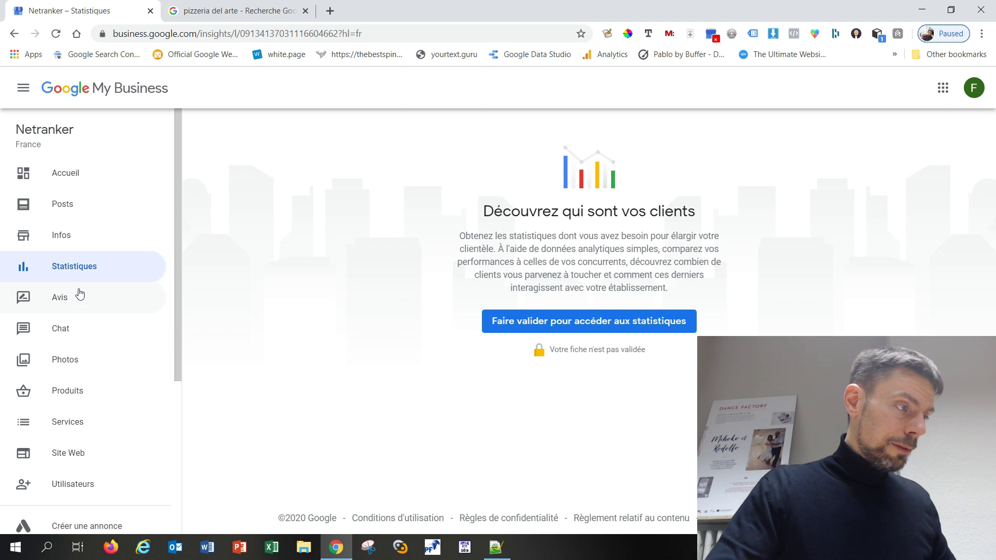
click(68, 300)
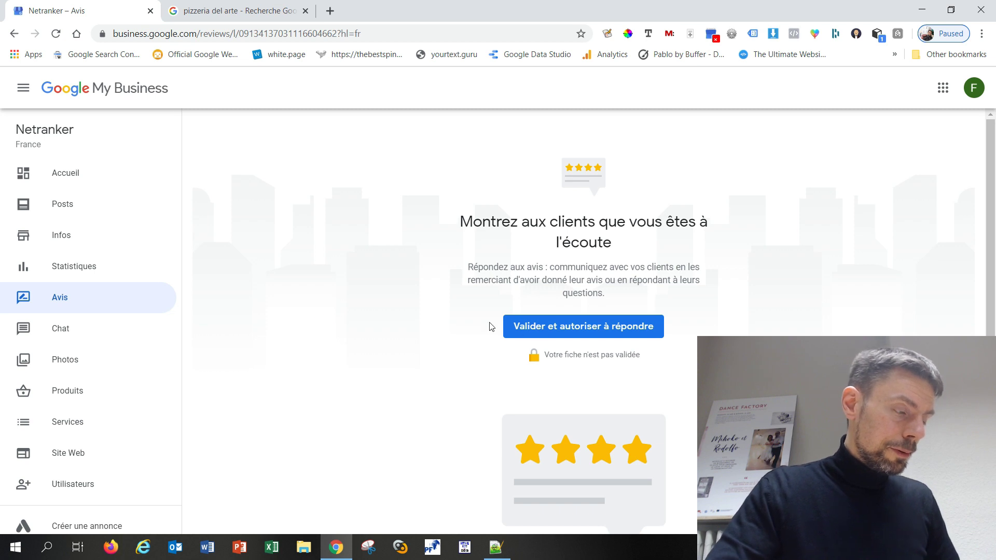
click(98, 331)
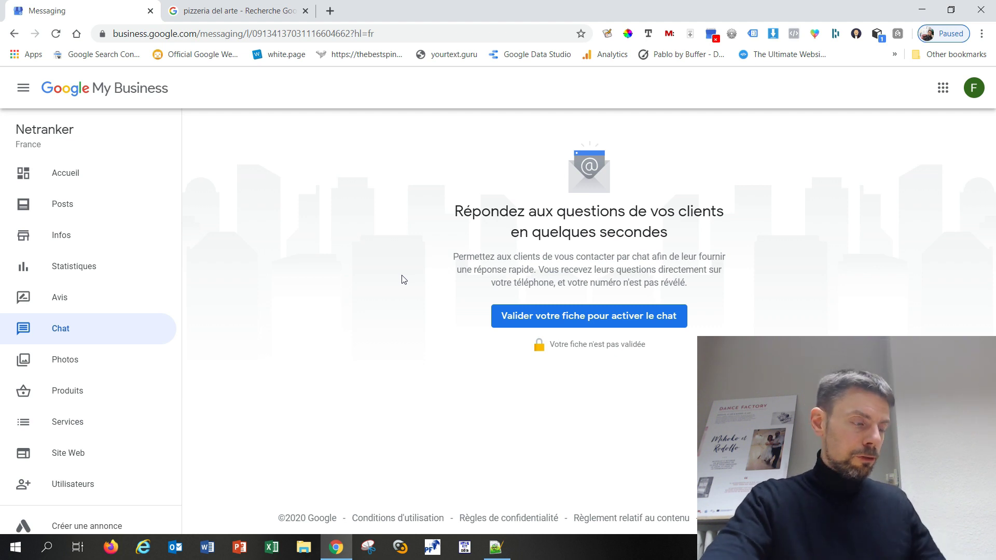
click(83, 365)
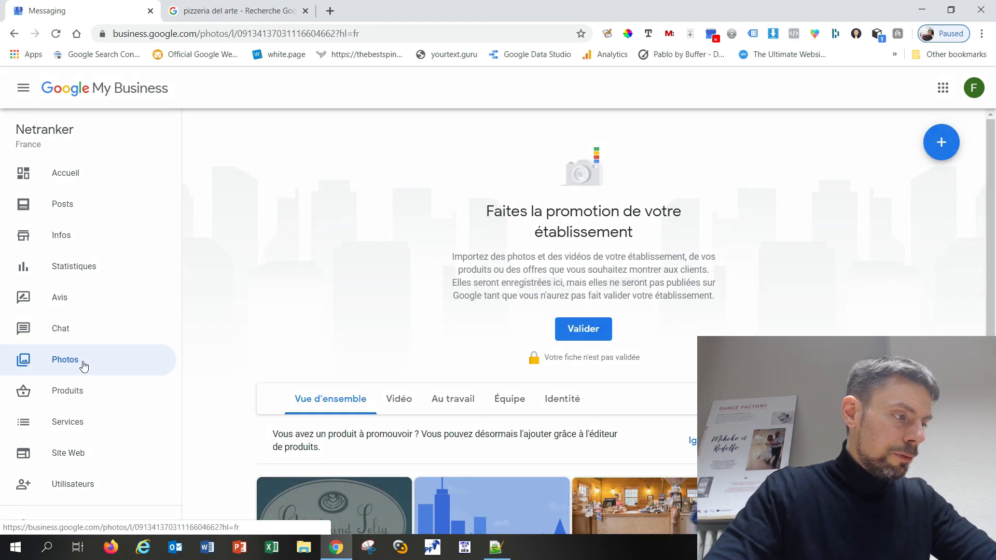
click(80, 392)
Check the Cours pour adultes service, keeping Aucun prix, then open the Site Web section
click(77, 430)
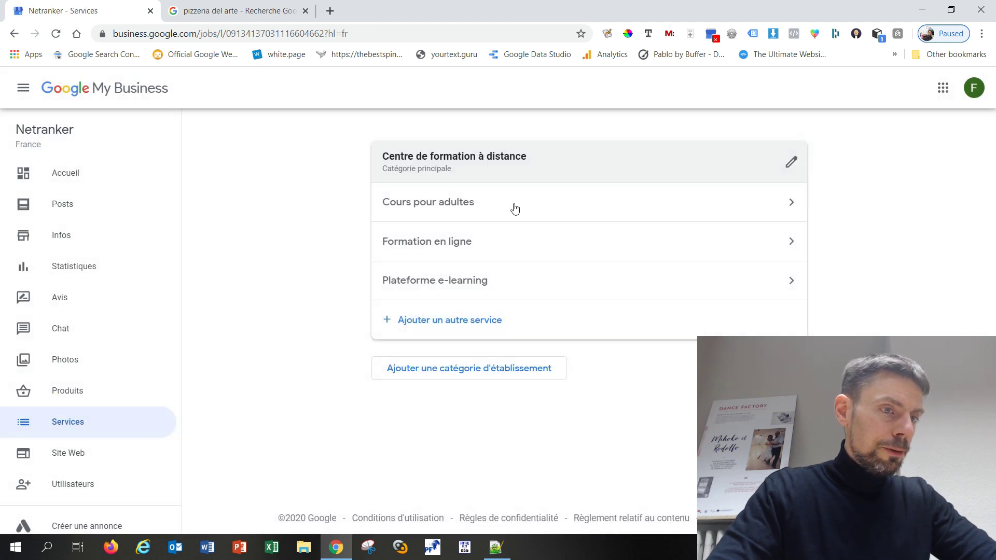
click(472, 212)
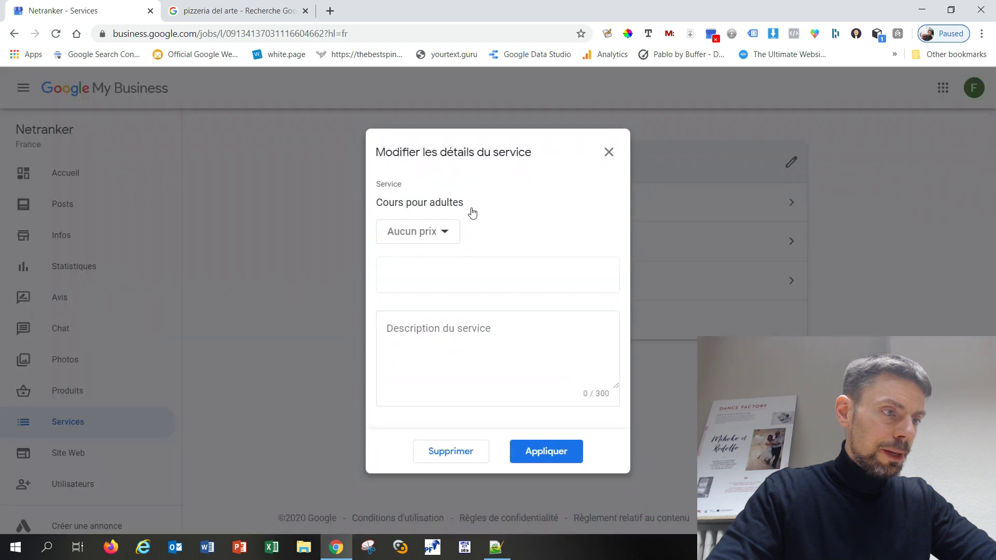
click(457, 236)
click(483, 270)
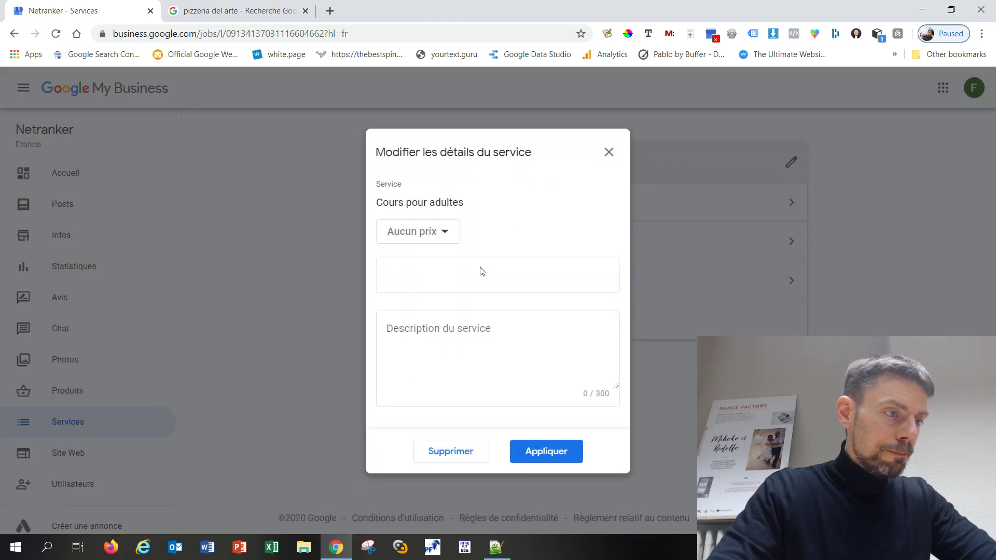
click(455, 337)
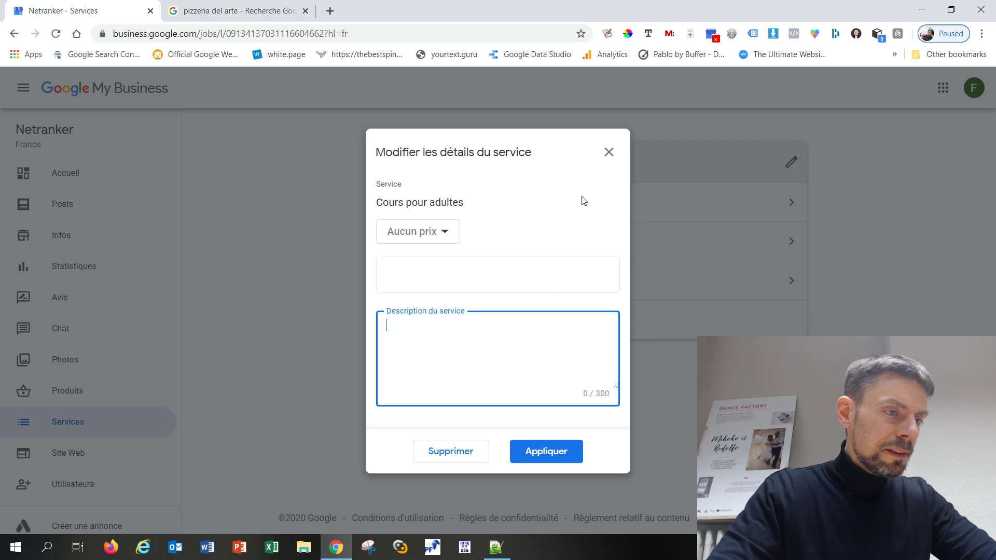
click(608, 152)
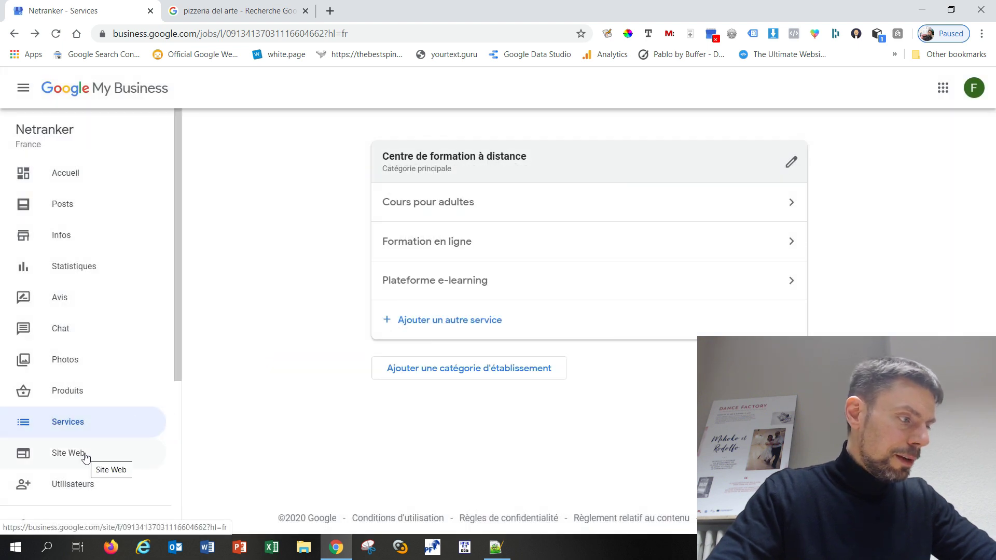
click(86, 456)
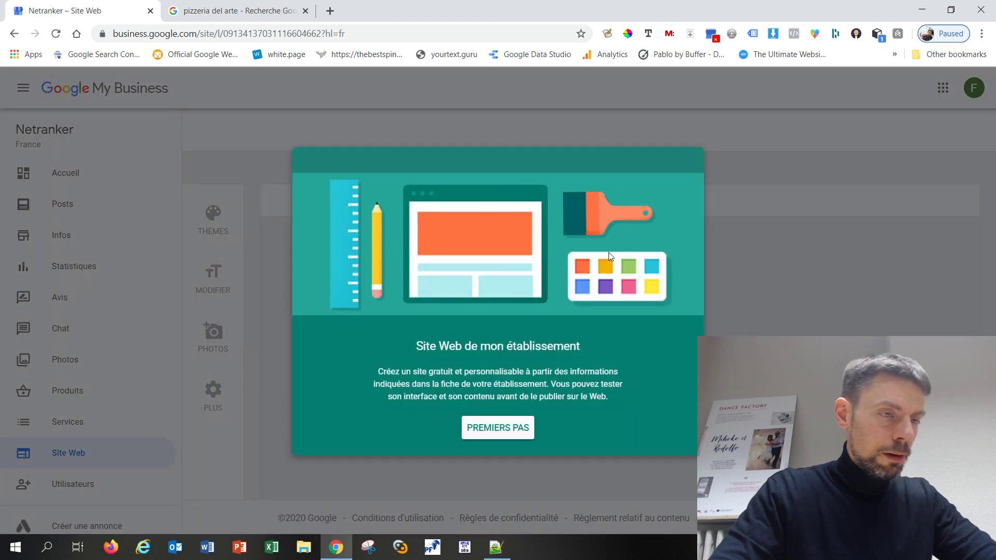
Start the Netranker website with Premiers pas, then view the Statistiques page, which awaits listing validation
click(516, 430)
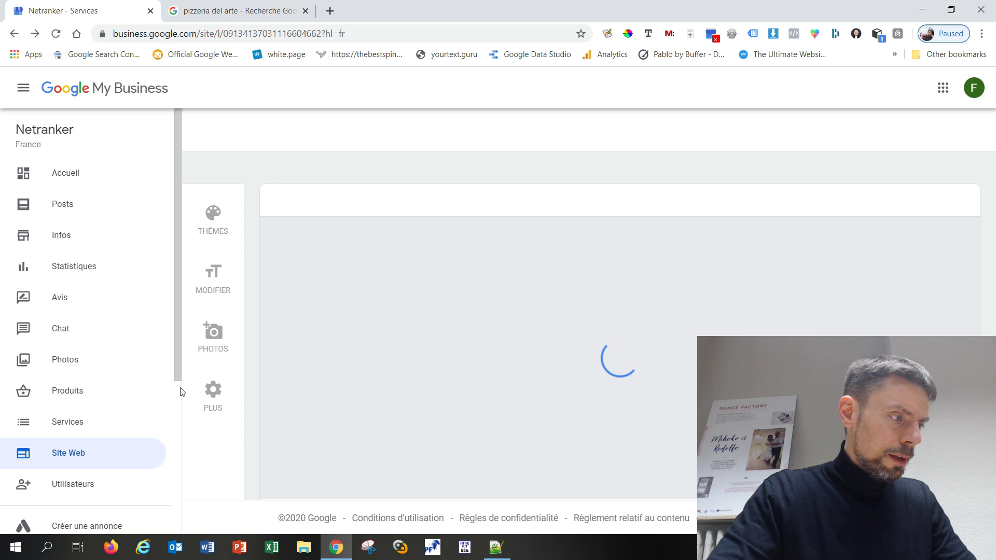
scroll(178, 409, down, 1)
scroll(178, 408, down, 2)
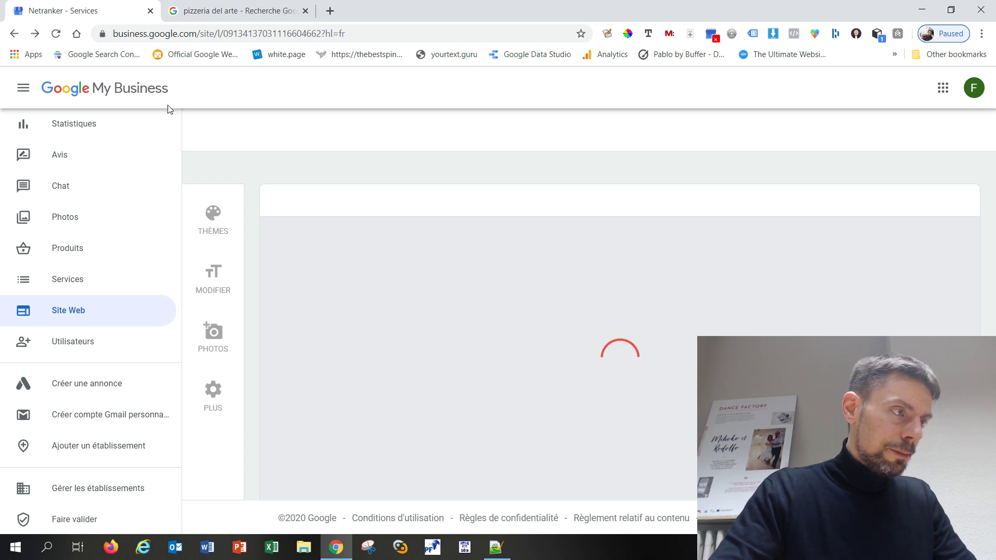
click(82, 124)
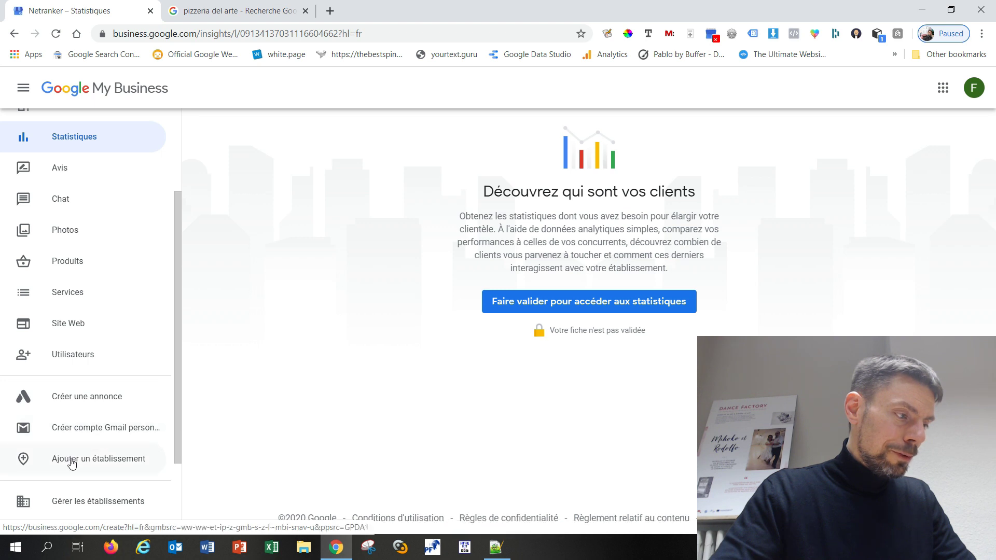
scroll(62, 458, down, 2)
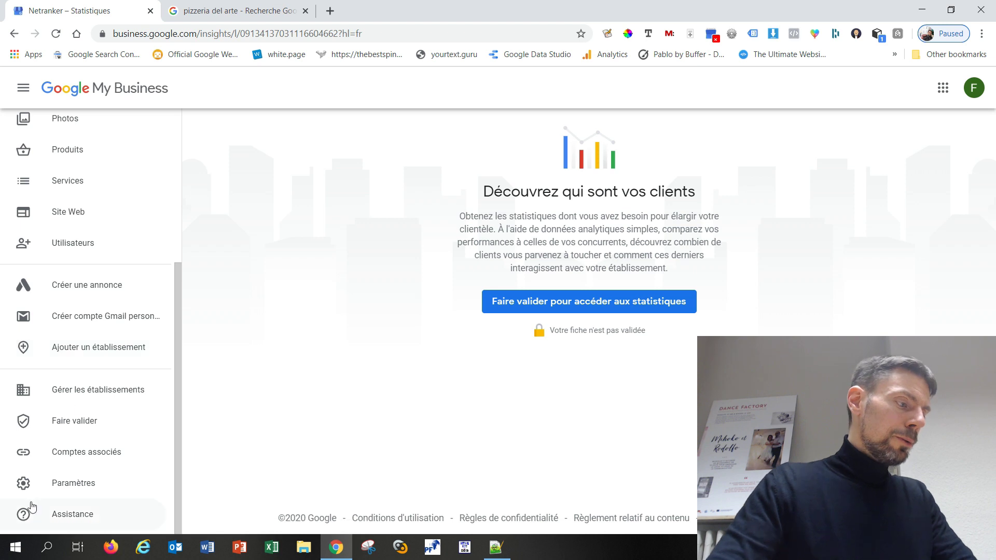
scroll(71, 462, up, 4)
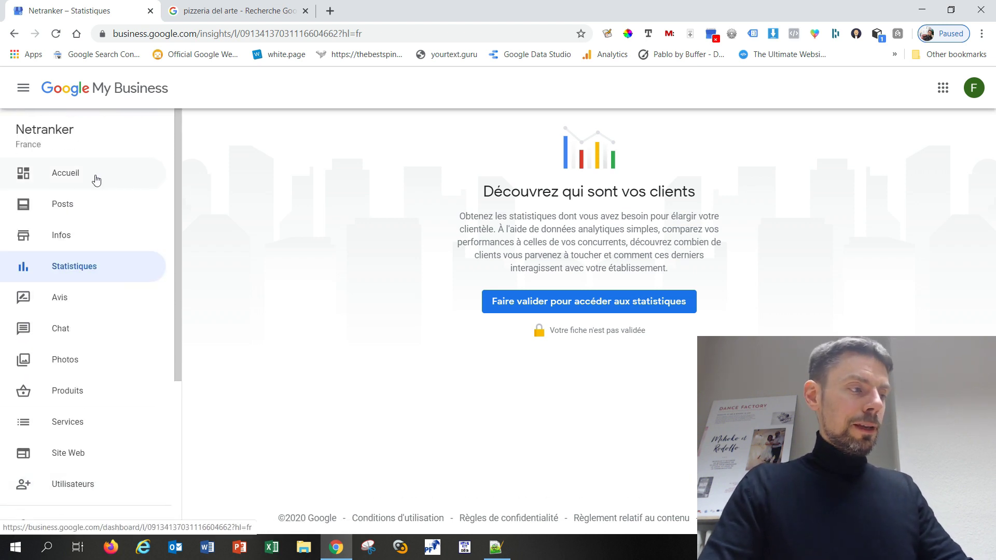
Go back to Netranker's Accueil dashboard and dismiss the welcome message
click(67, 174)
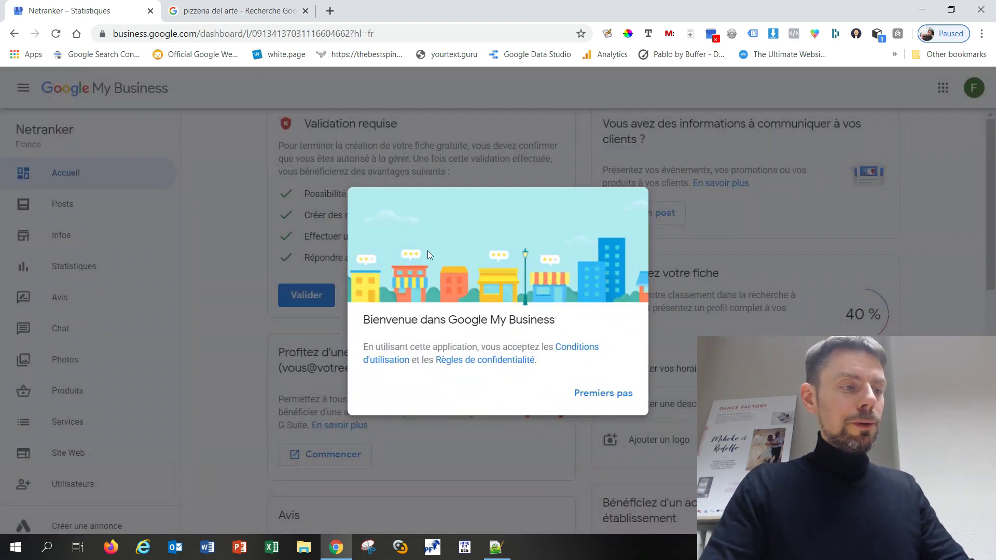
click(591, 399)
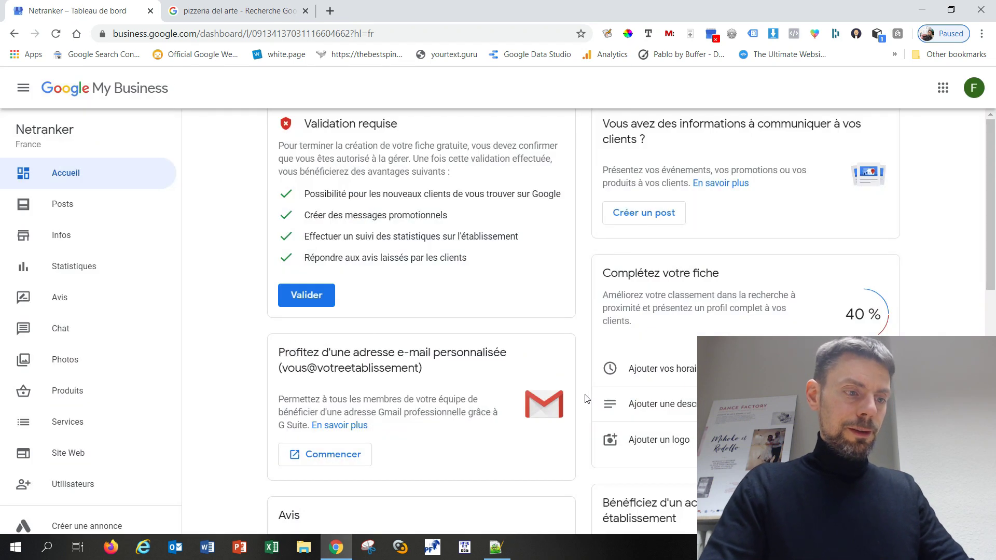
scroll(585, 402, down, 1)
scroll(583, 404, up, 1)
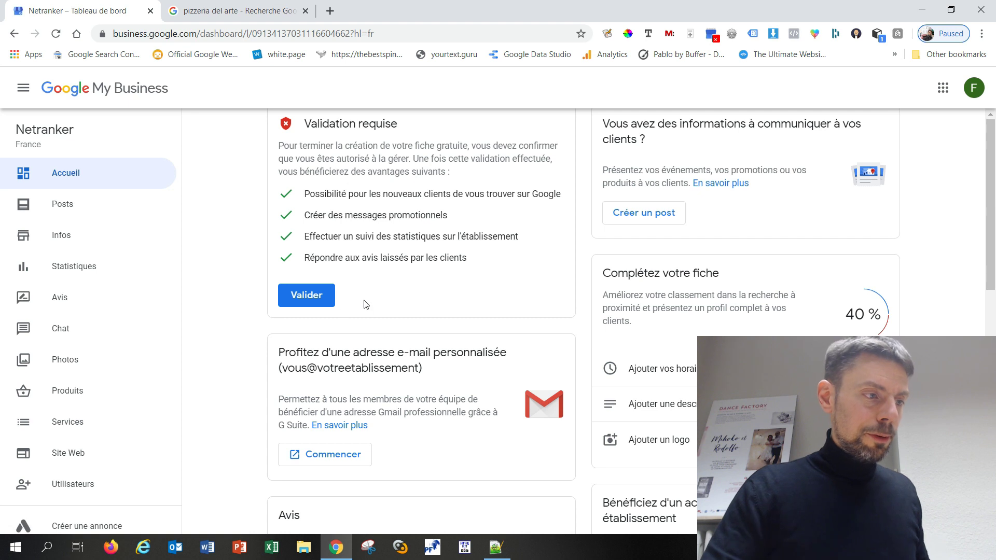
Open the postal-address validation form, then leave it without entering an address
click(319, 301)
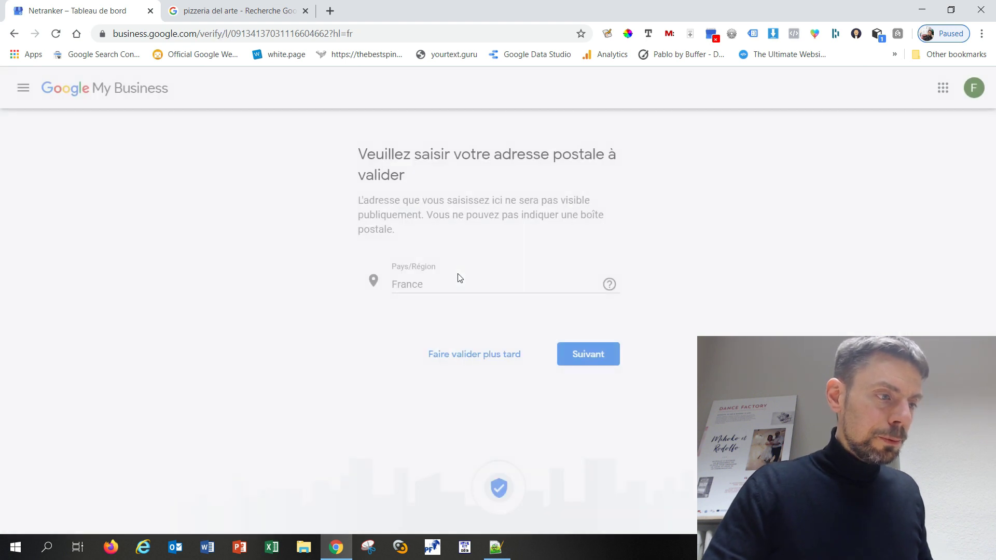
scroll(311, 387, down, 3)
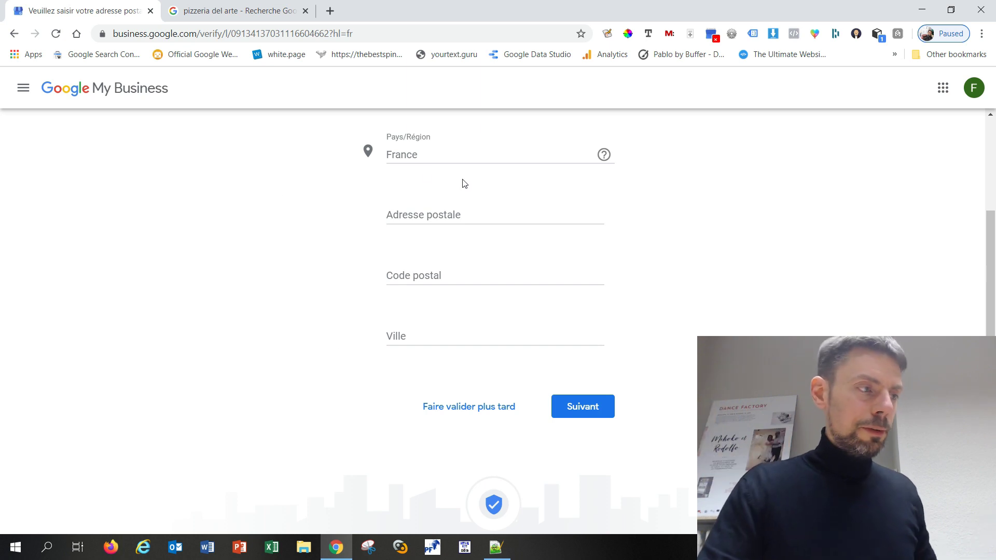
click(16, 35)
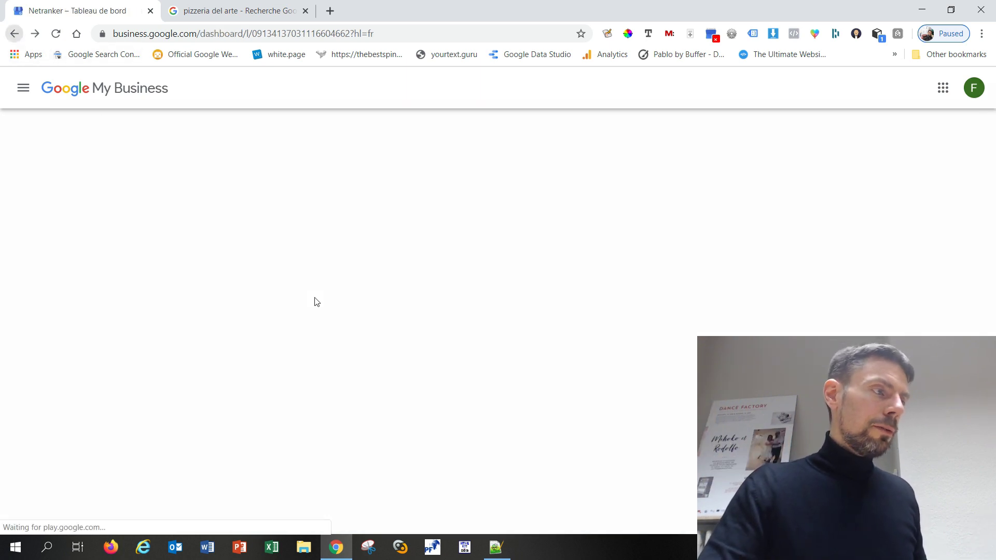